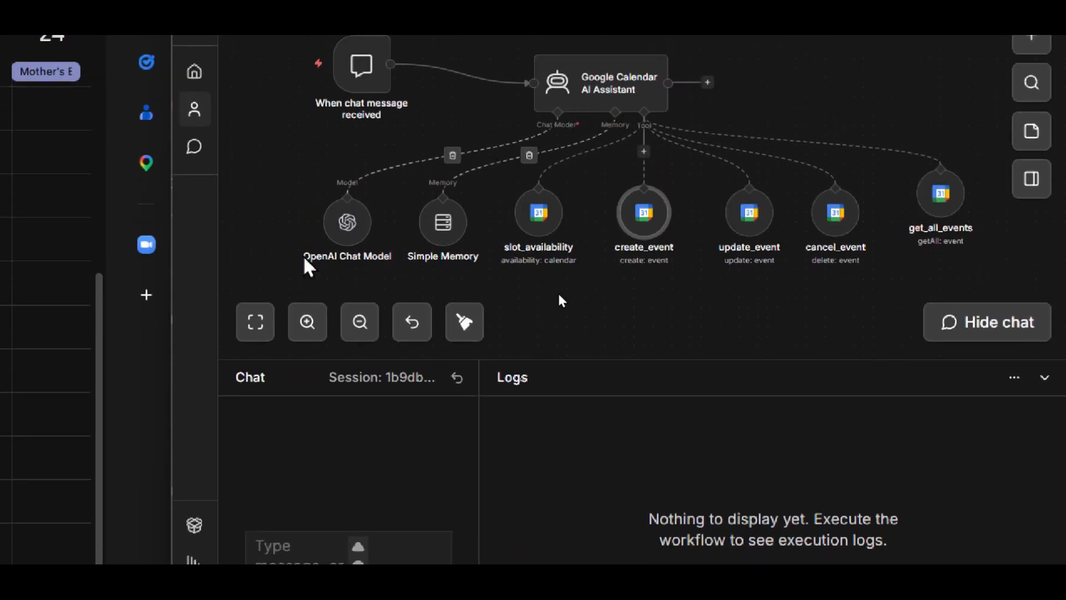
- Check the OpenAI Chat Model node's settings, close it and align the get_all_events node with the other calendar tools
double_click(348, 222)
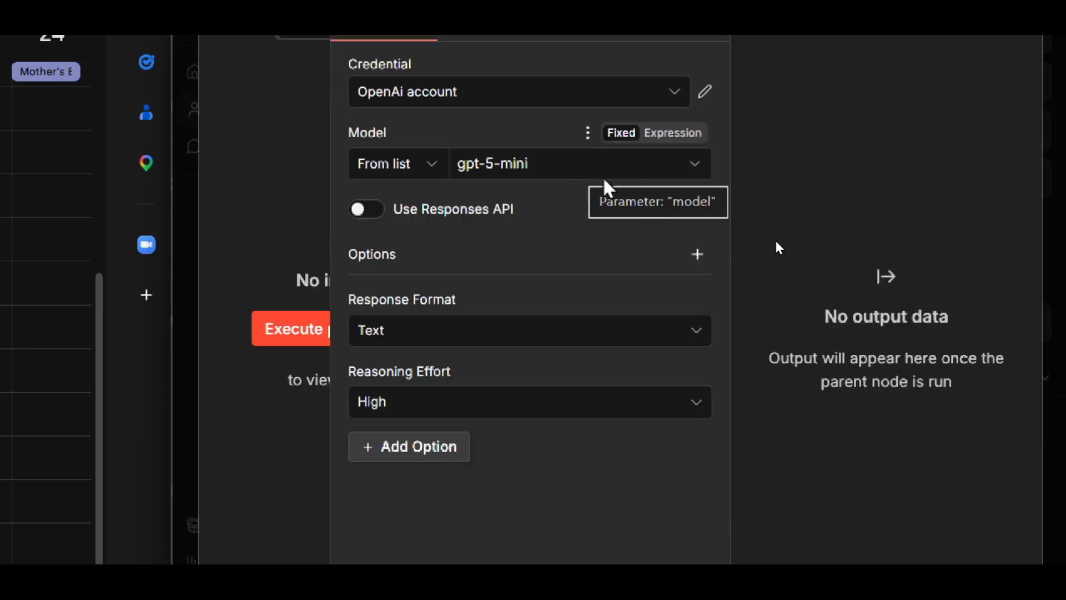
key(Escape)
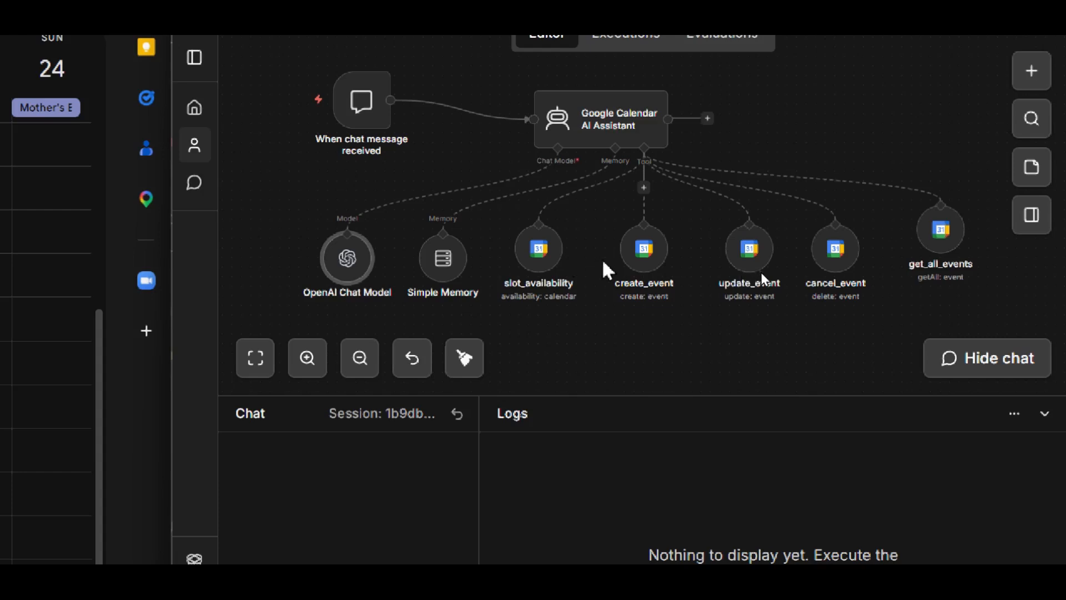
drag(935, 242, 918, 261)
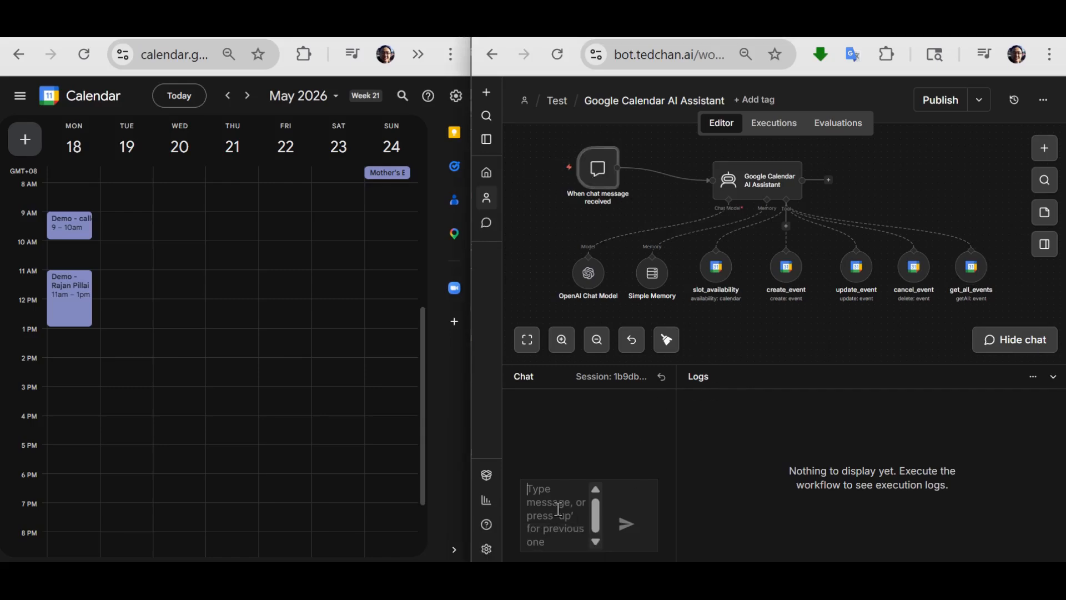
- Reset the chat session and send the message "Hi" to the calendar assistant
click(660, 377)
text(Hi)
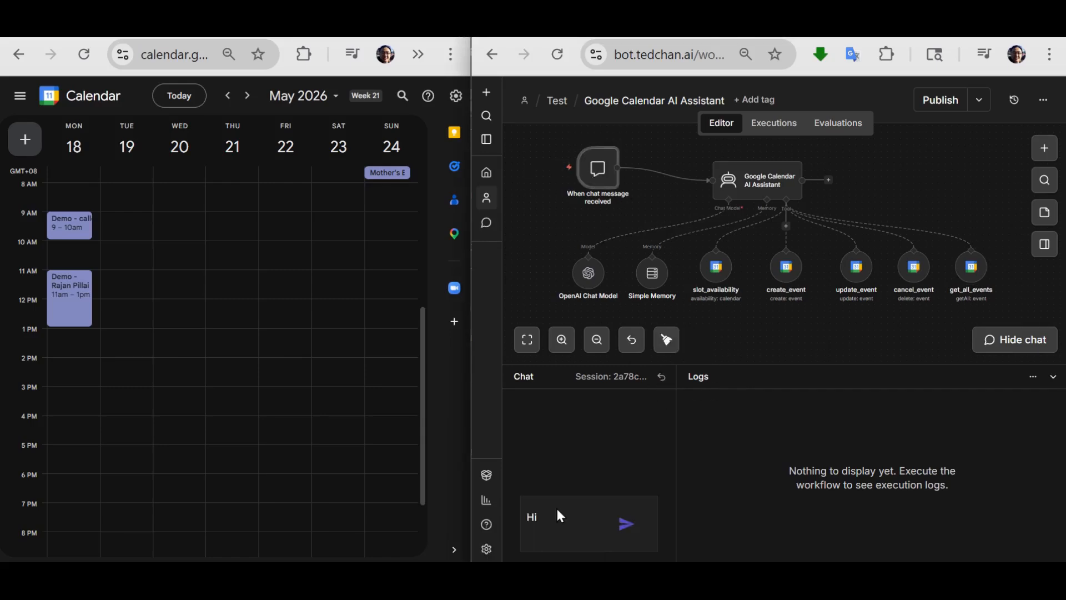
key(Return)
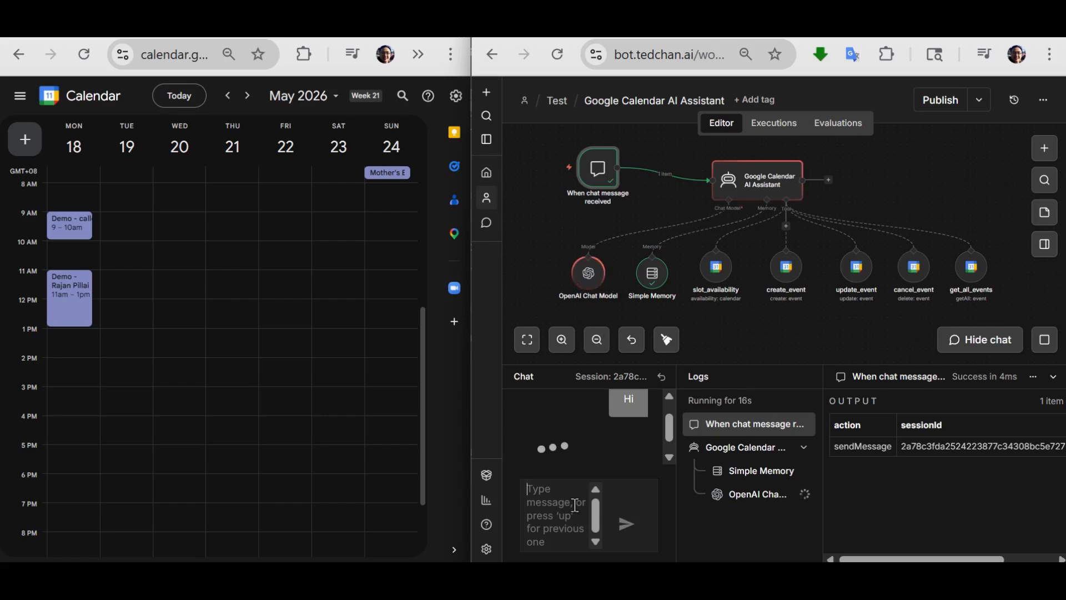
- Read through the assistant's full reply to the greeting in the chat
click(567, 507)
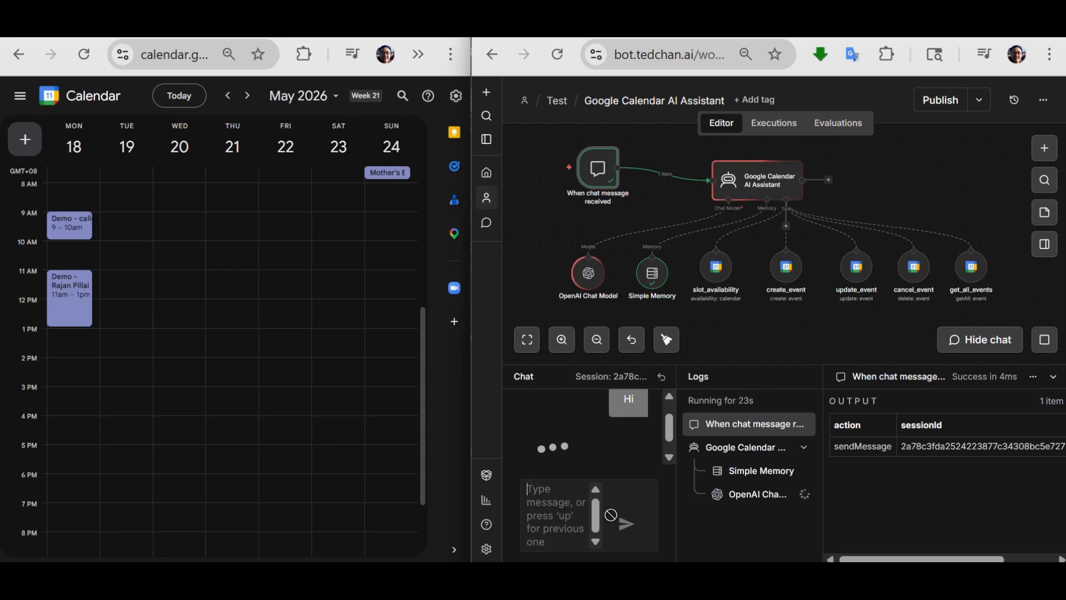
scroll(641, 451, up, 5)
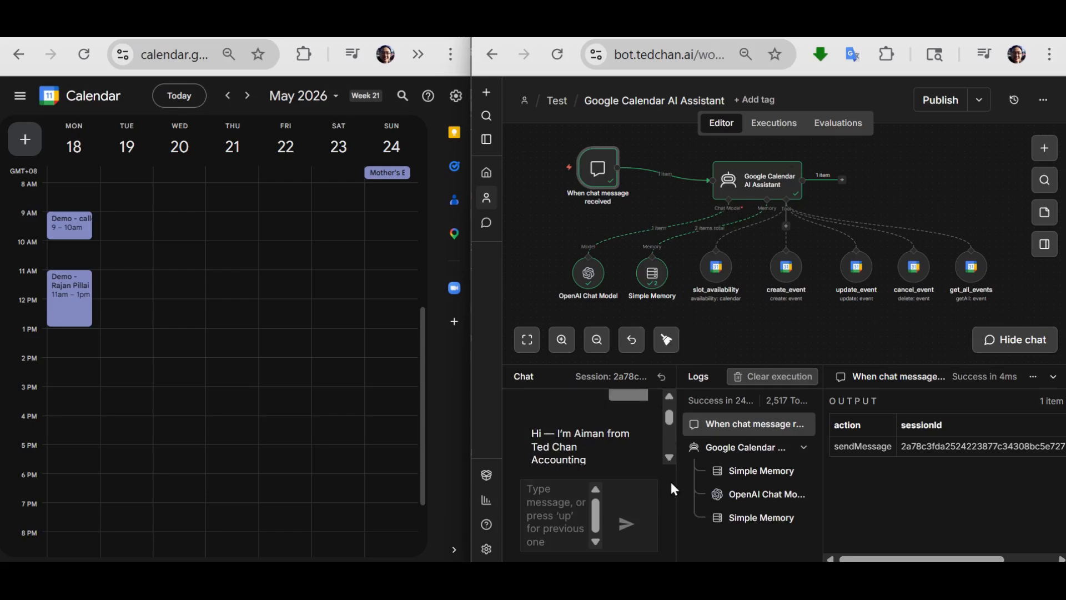
click(669, 456)
click(670, 397)
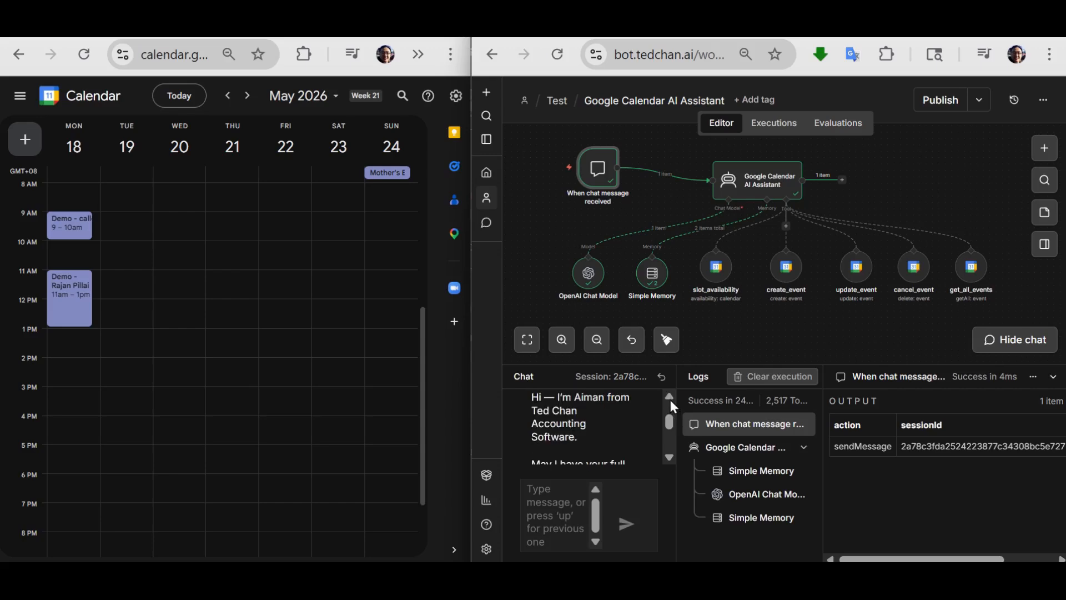
click(669, 456)
click(668, 456)
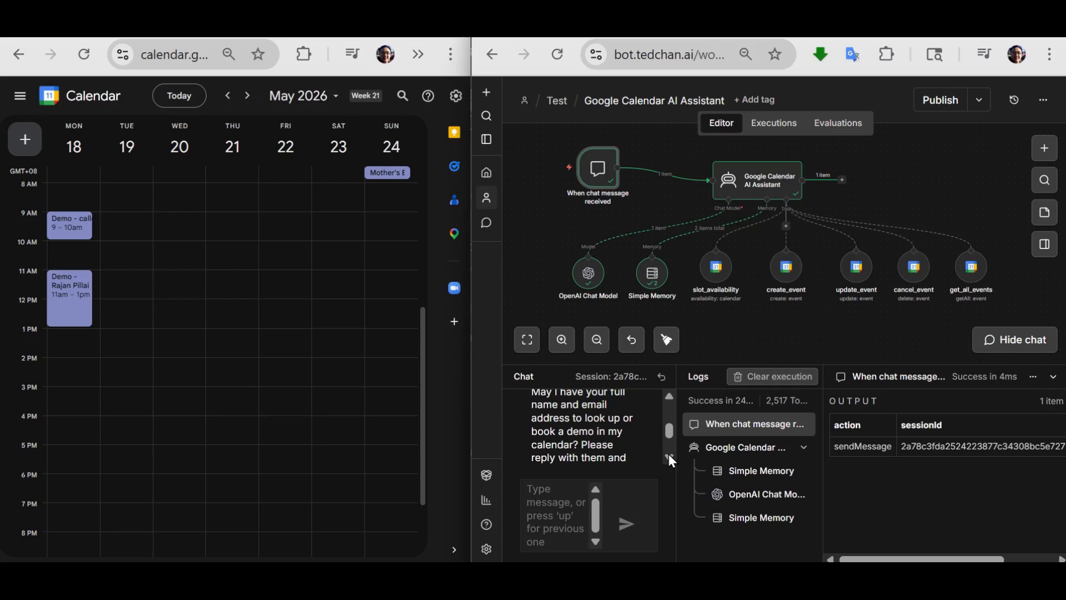
click(668, 456)
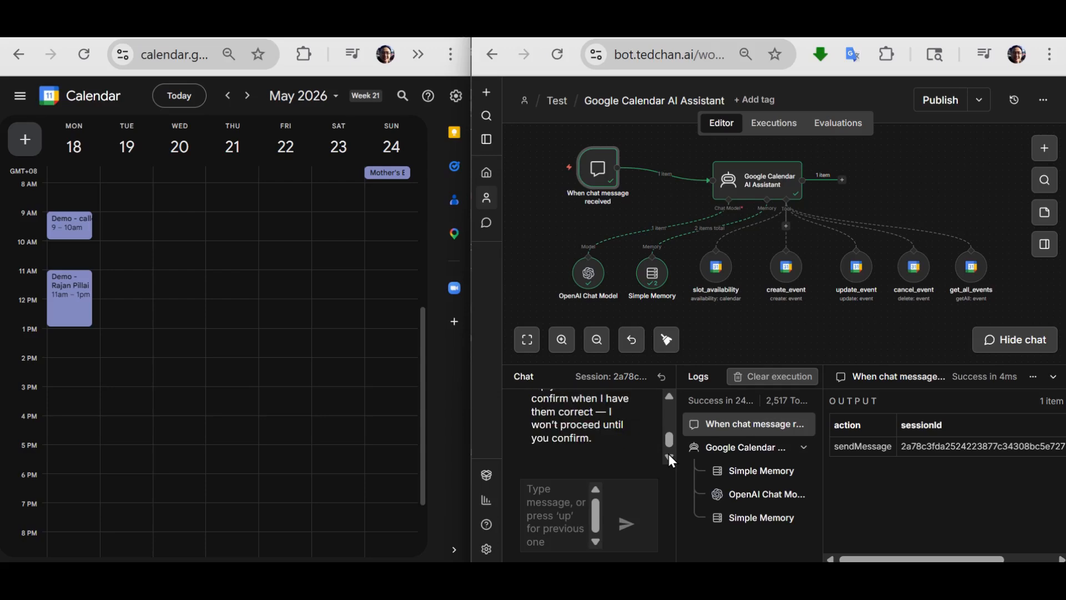
- Begin a chat reply that gives the attendee's full name and email address
click(560, 489)
text(la)
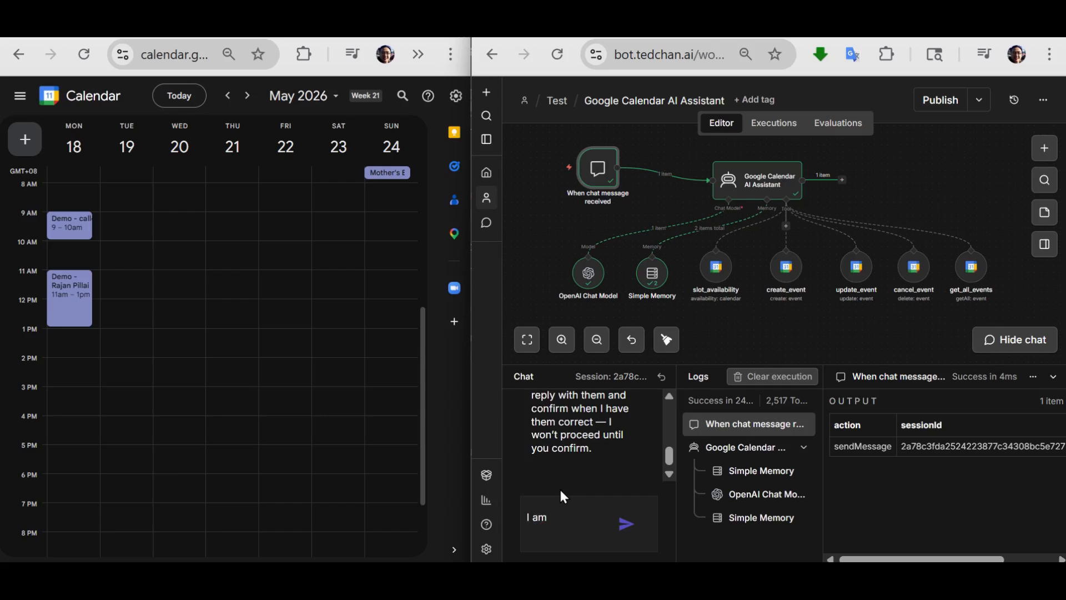
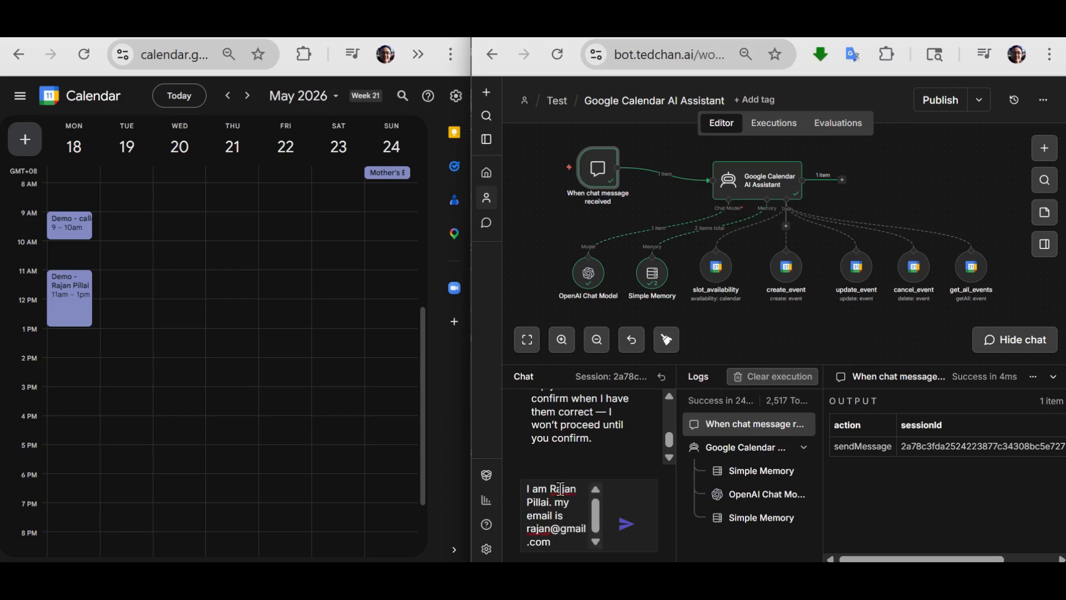
text(. And Iwould)
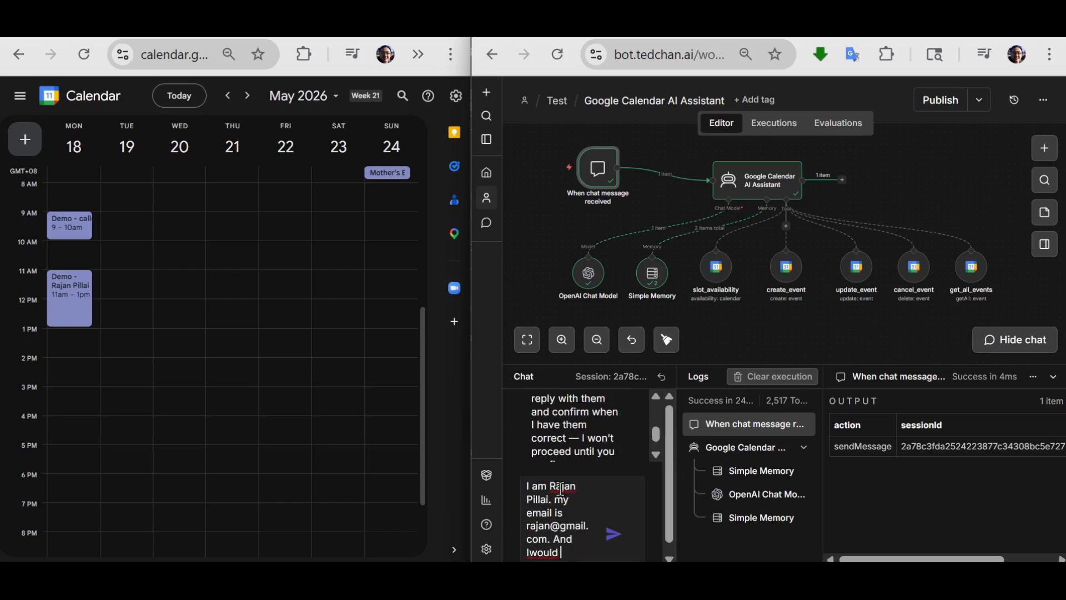
- Add "And I would like to book a demo session on the week of 18 May. Please find me a slot." and send the message
key(BackSpace)
key(BackSpace)
key(BackSpace)
key(BackSpace)
key(BackSpace)
text(ould like to book a demo s)
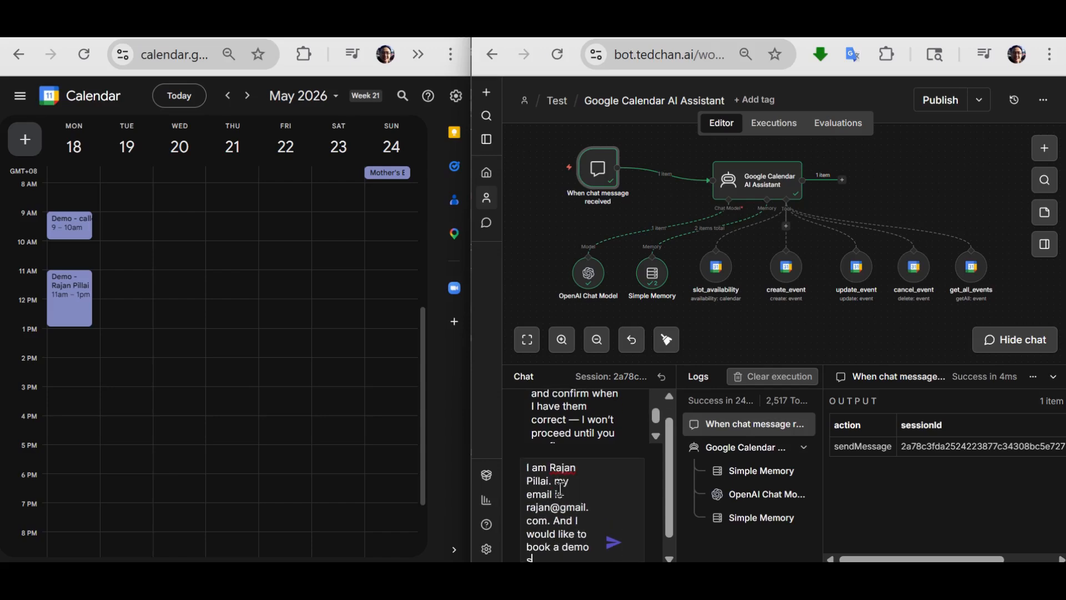
text(ession on the wee)
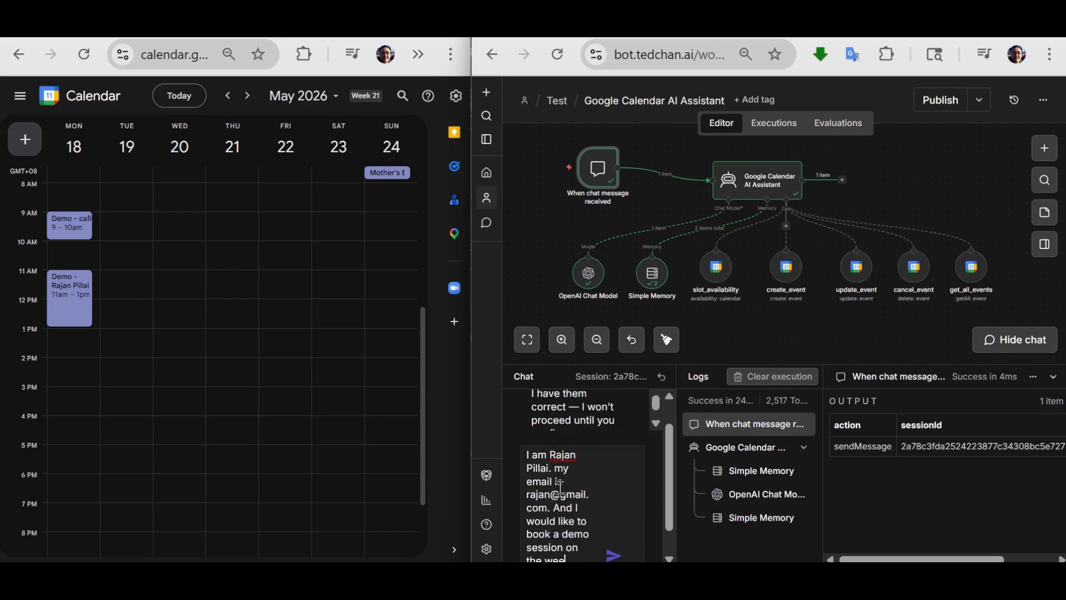
text(k of 18 May)
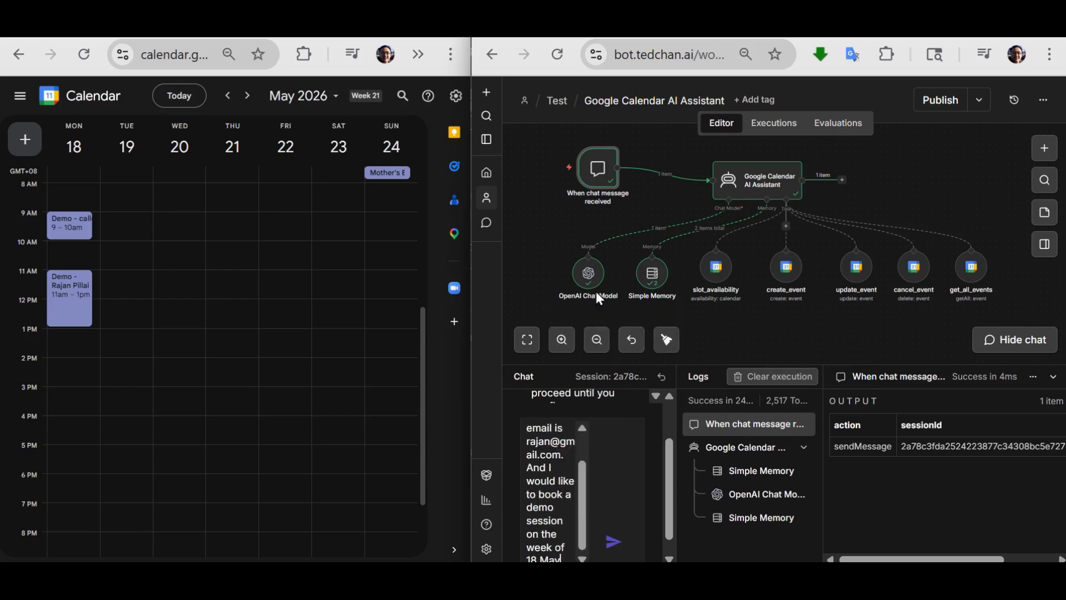
text(. Please)
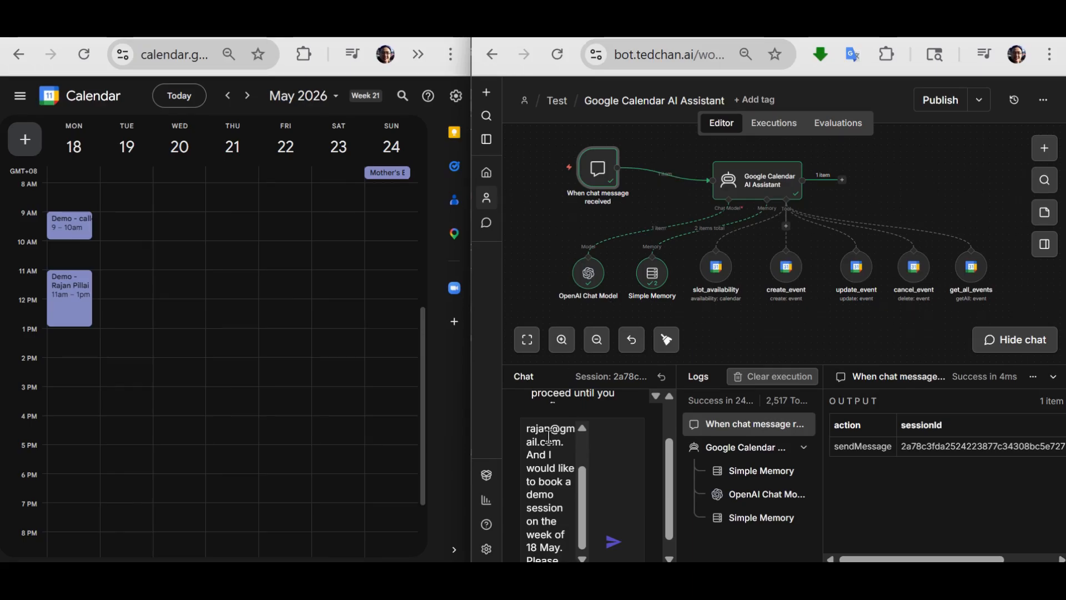
text( find me)
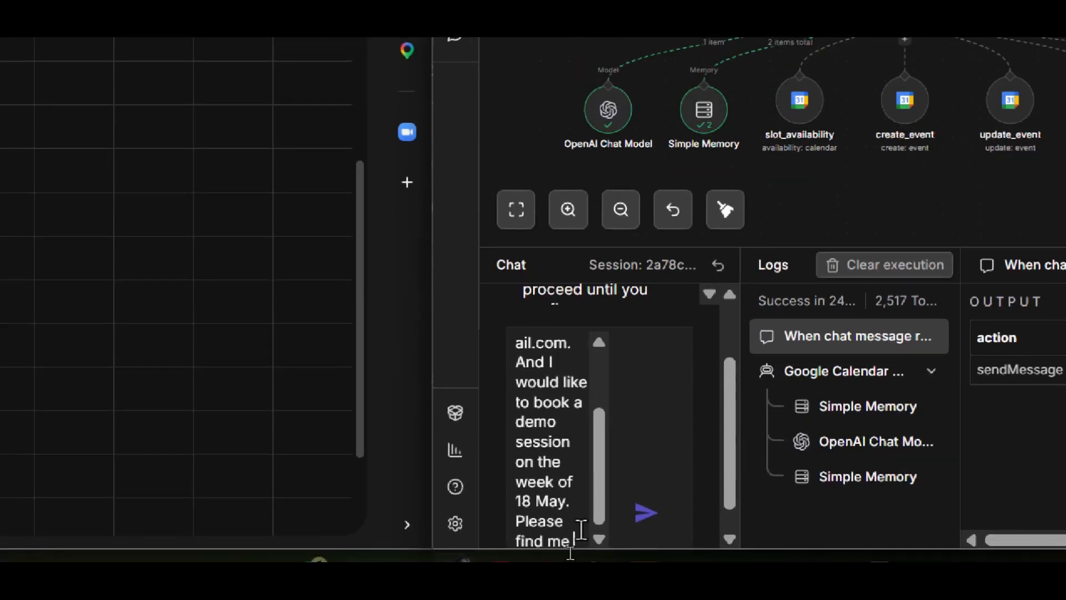
text( a slot.)
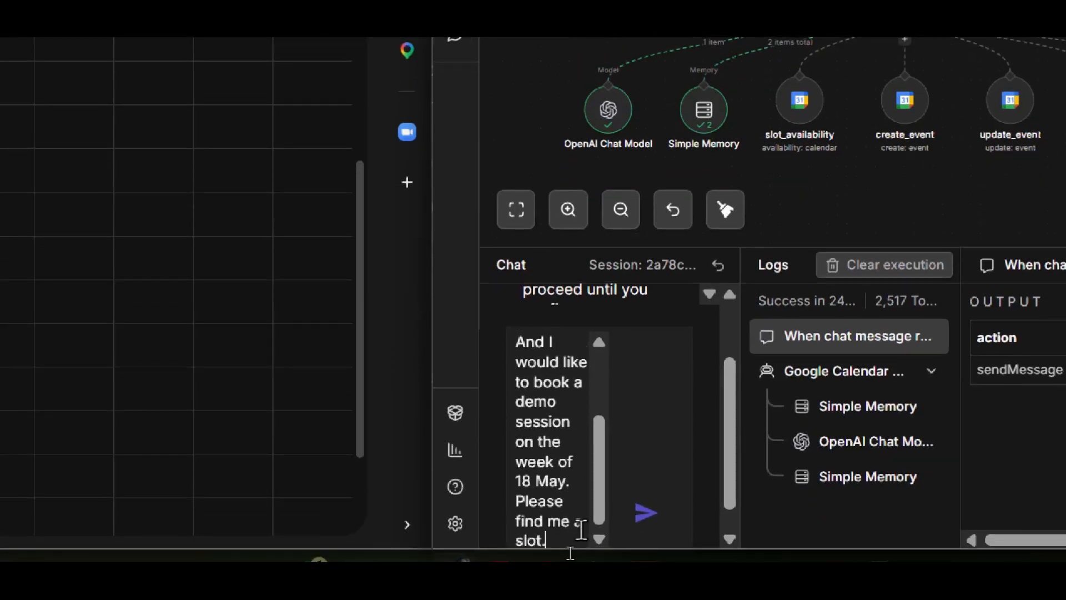
click(645, 514)
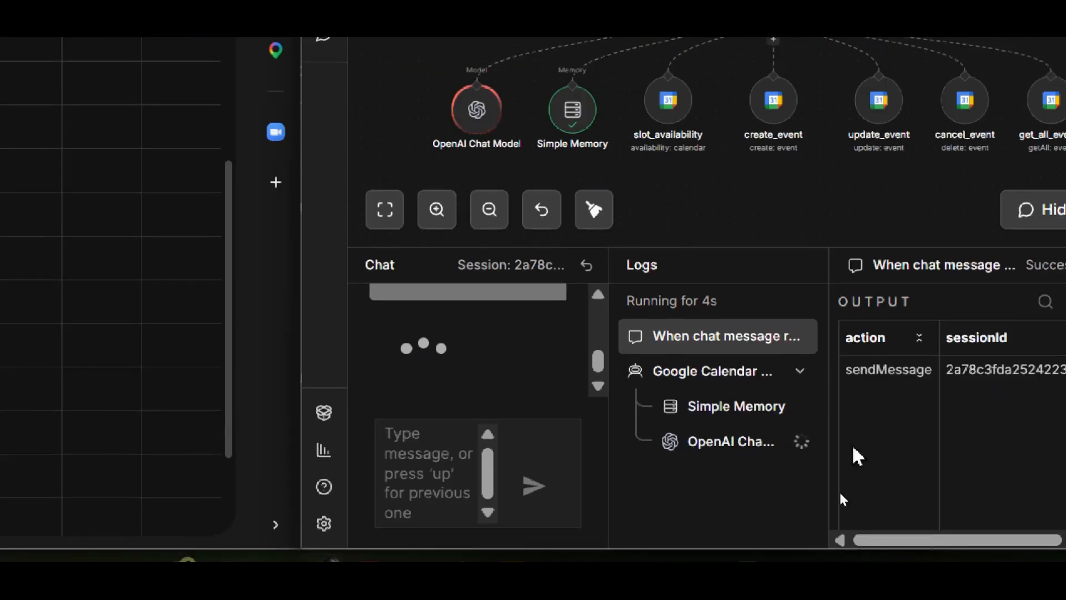
- Inspect the execution log entries for the Google Calendar AI Assistant, Simple Memory and OpenAI Chat Model
click(717, 370)
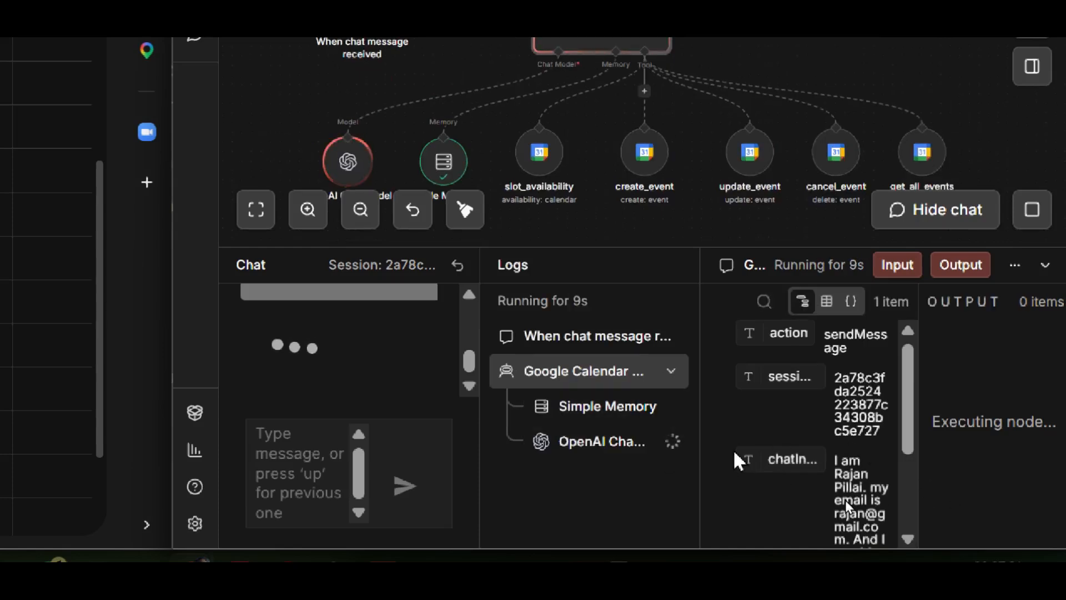
scroll(784, 406, down, 2)
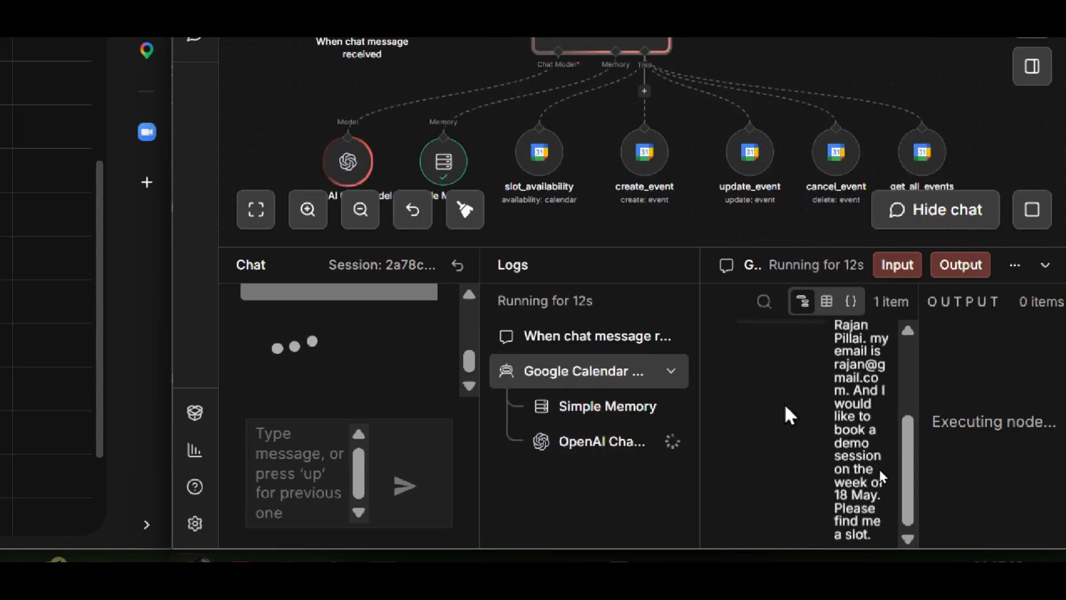
scroll(785, 406, up, 1)
drag(908, 428, 911, 467)
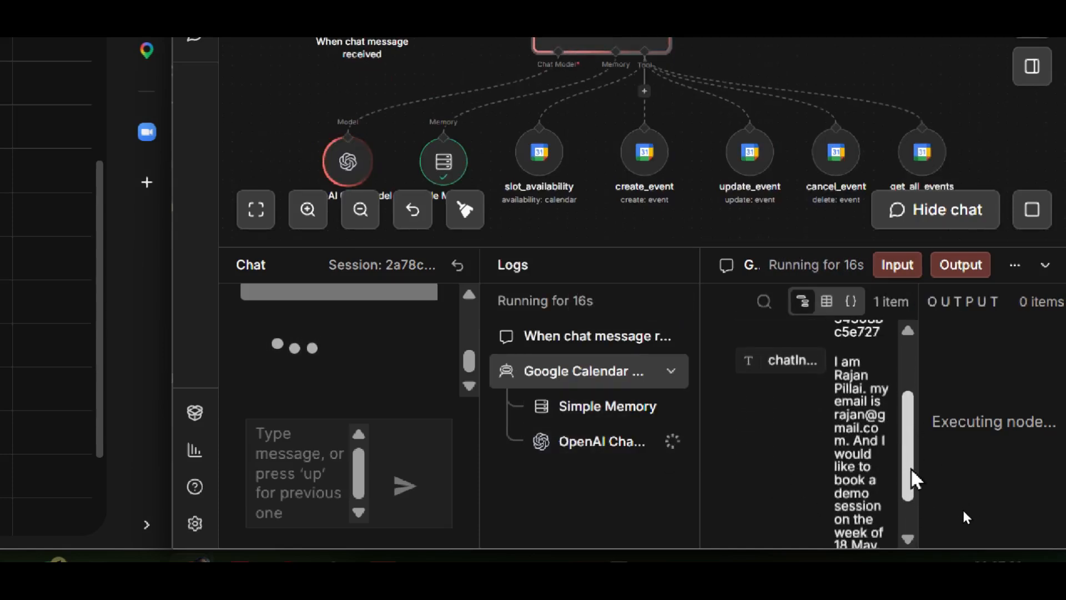
click(590, 410)
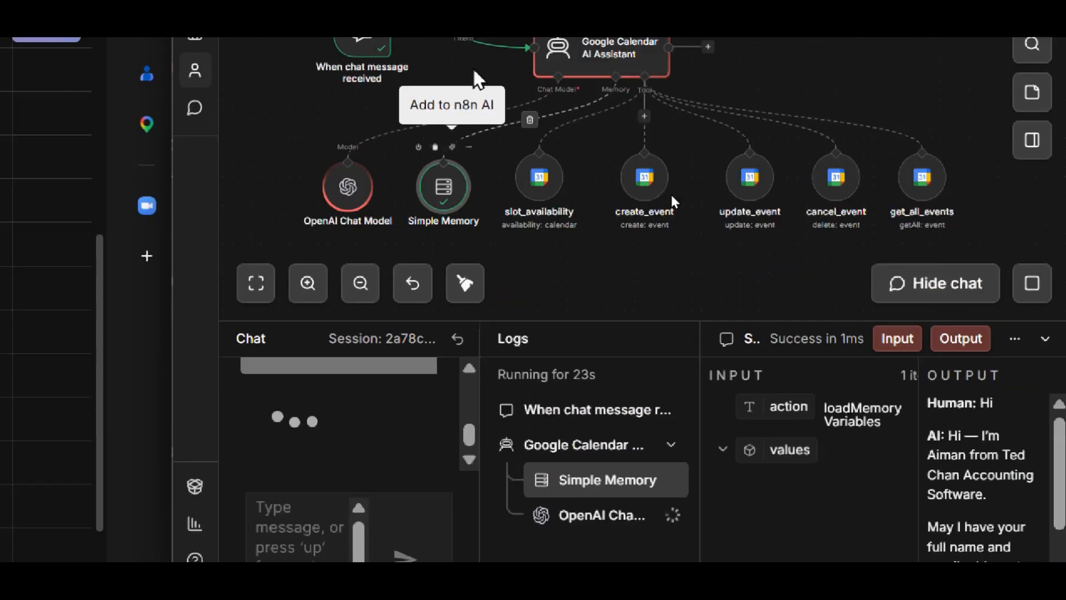
click(597, 443)
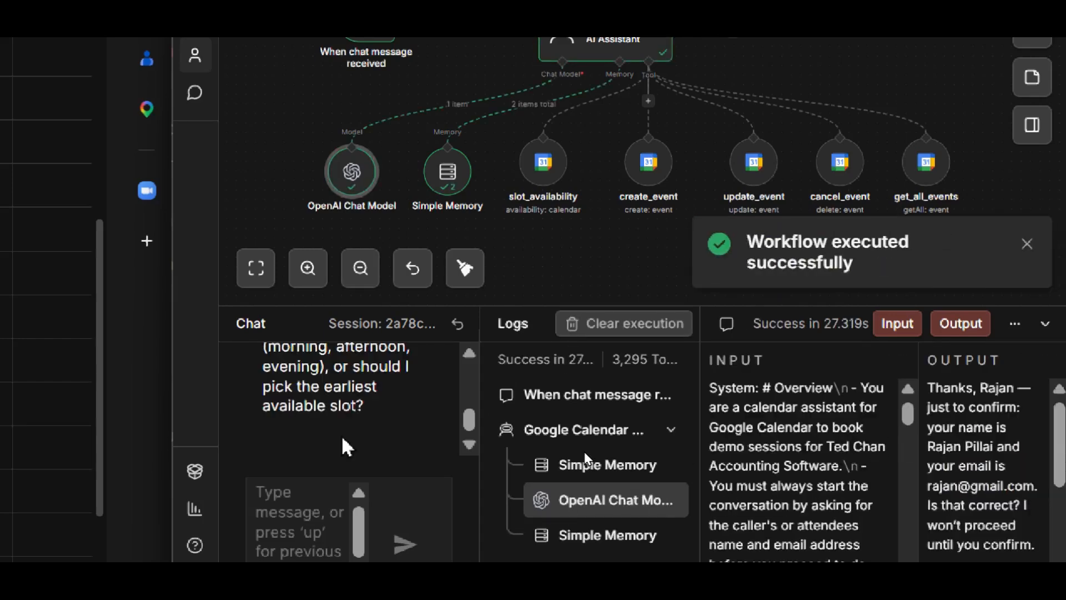
- Read the assistant's reply to the demo booking request from its beginning in the chat
scroll(344, 439, up, 2)
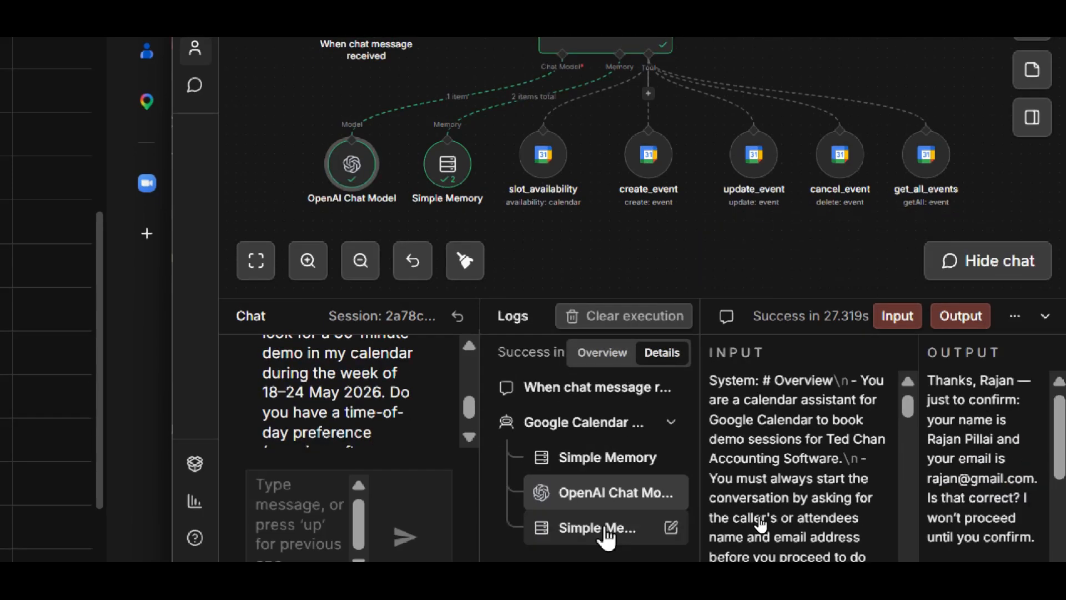
scroll(404, 374, up, 1)
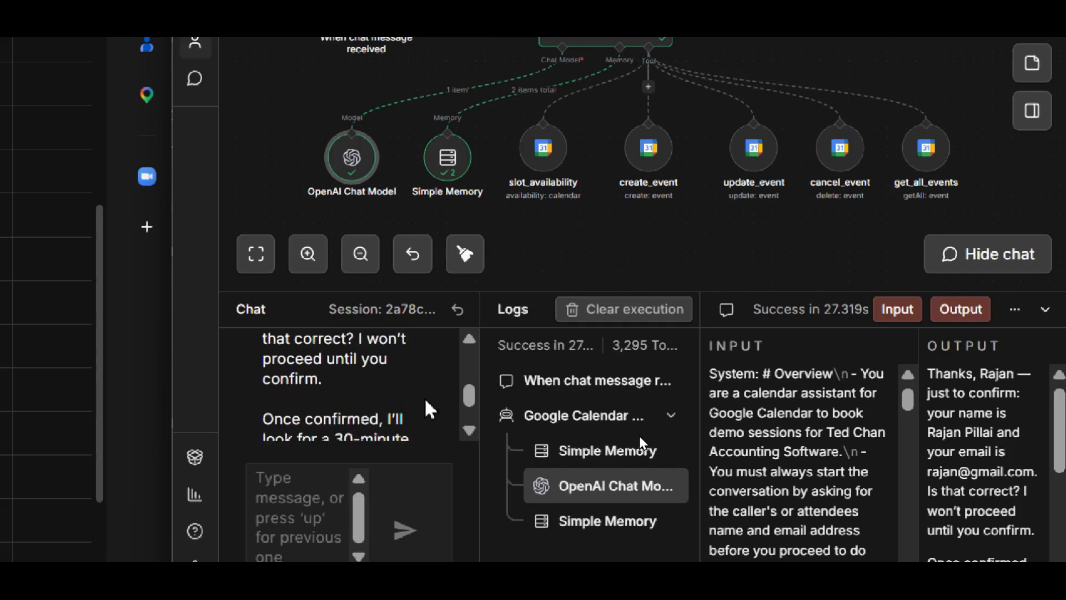
click(469, 336)
click(469, 431)
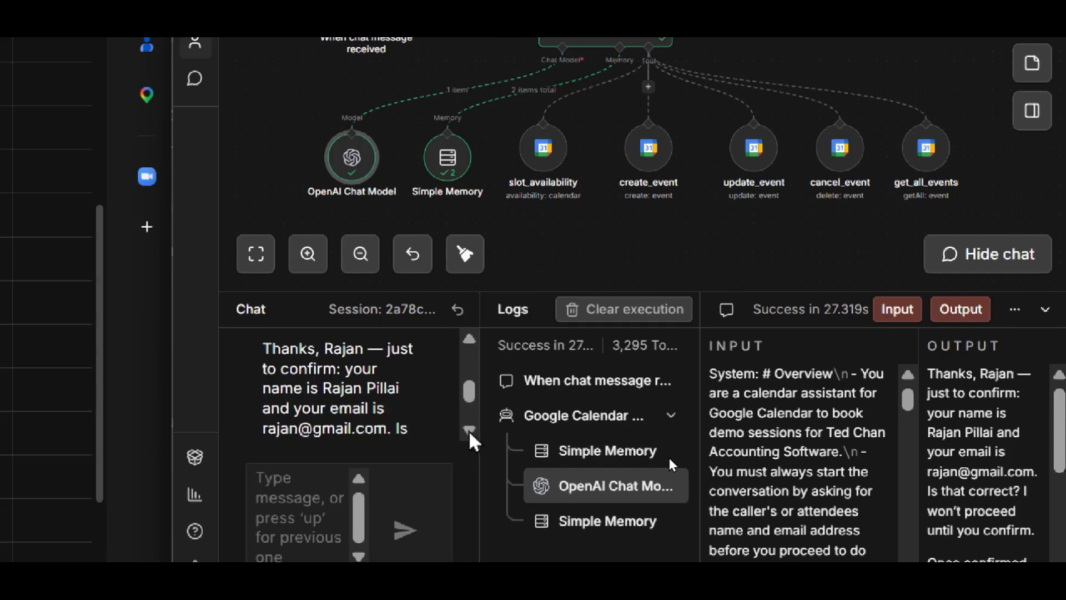
click(469, 431)
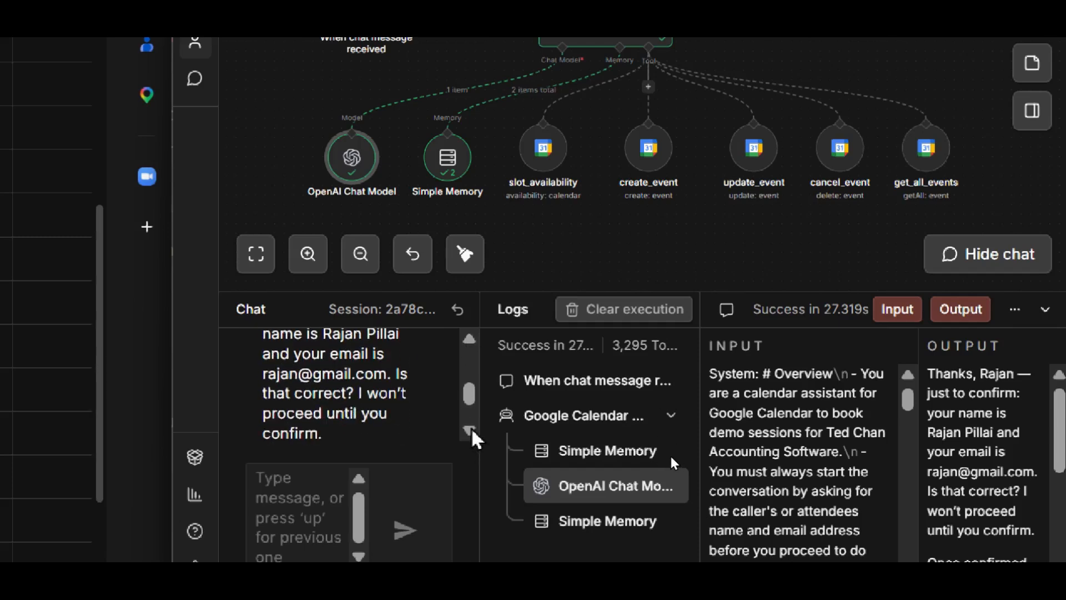
click(469, 431)
click(469, 431)
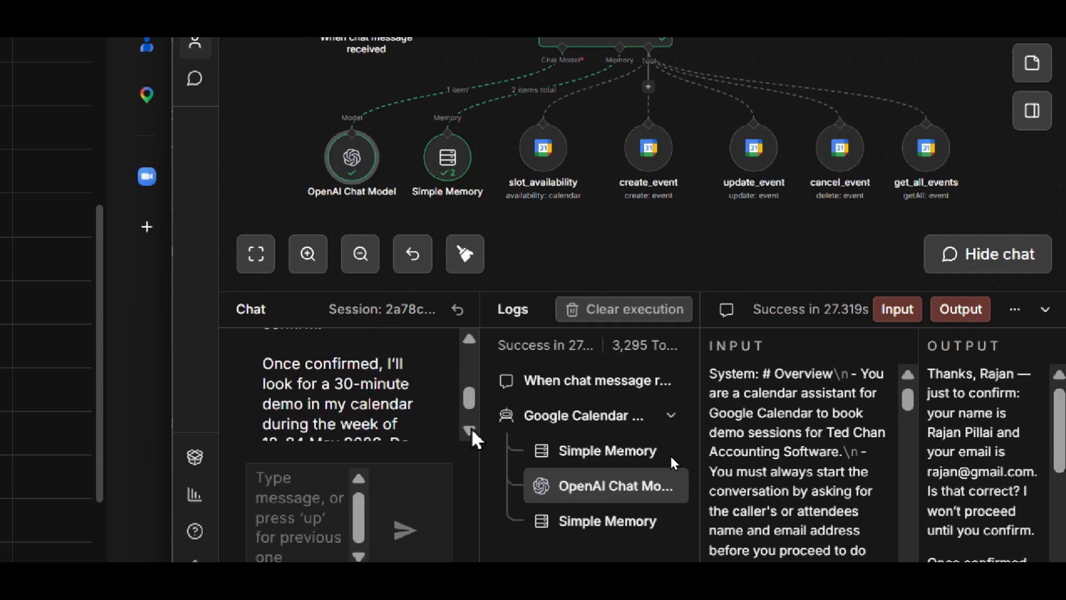
click(469, 431)
click(469, 337)
click(469, 431)
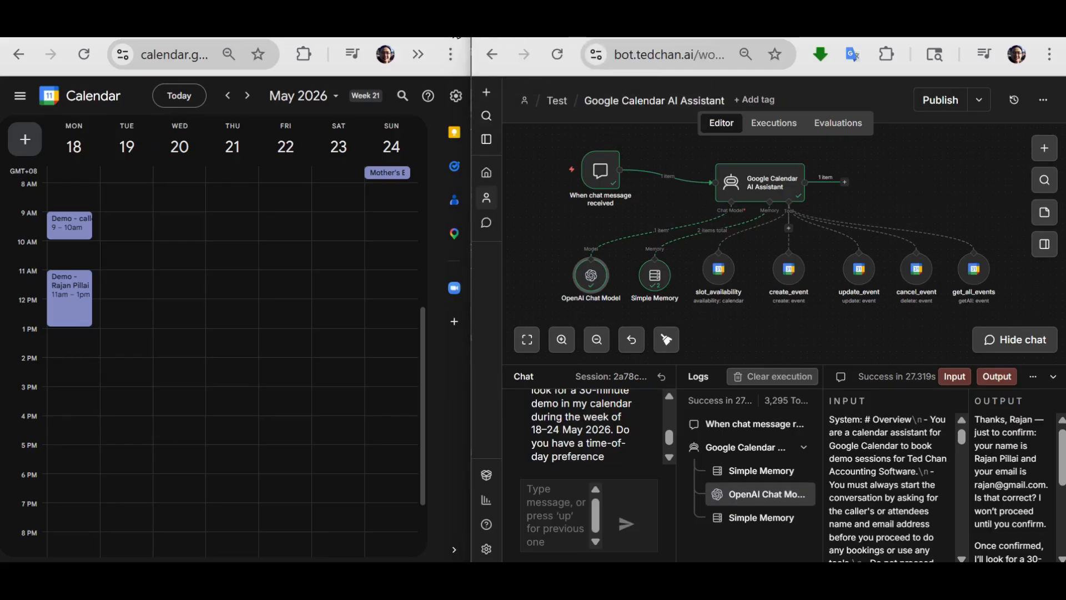
- Read the rest of the assistant's reply and begin the answer in the chat with "Yes confirmed."
scroll(598, 404, up, 2)
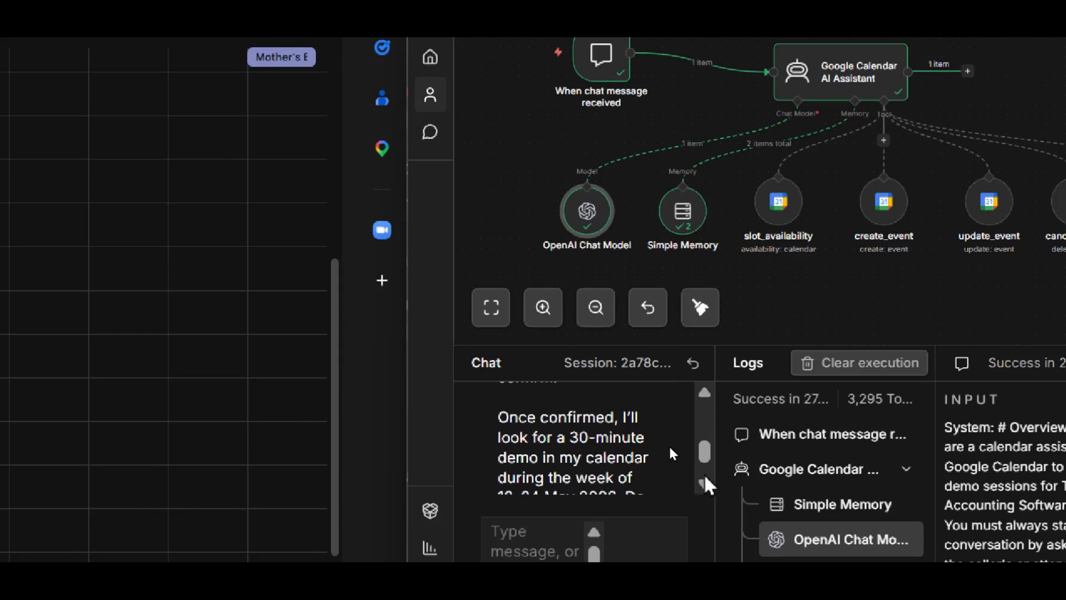
click(704, 393)
click(704, 484)
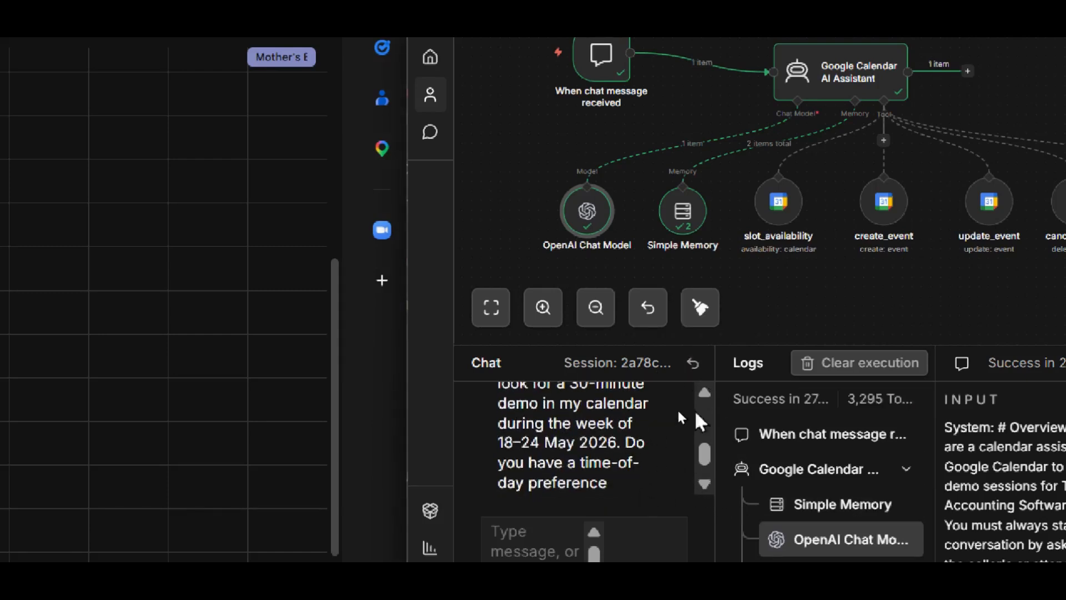
click(704, 392)
click(546, 501)
text(Yes confirmed.)
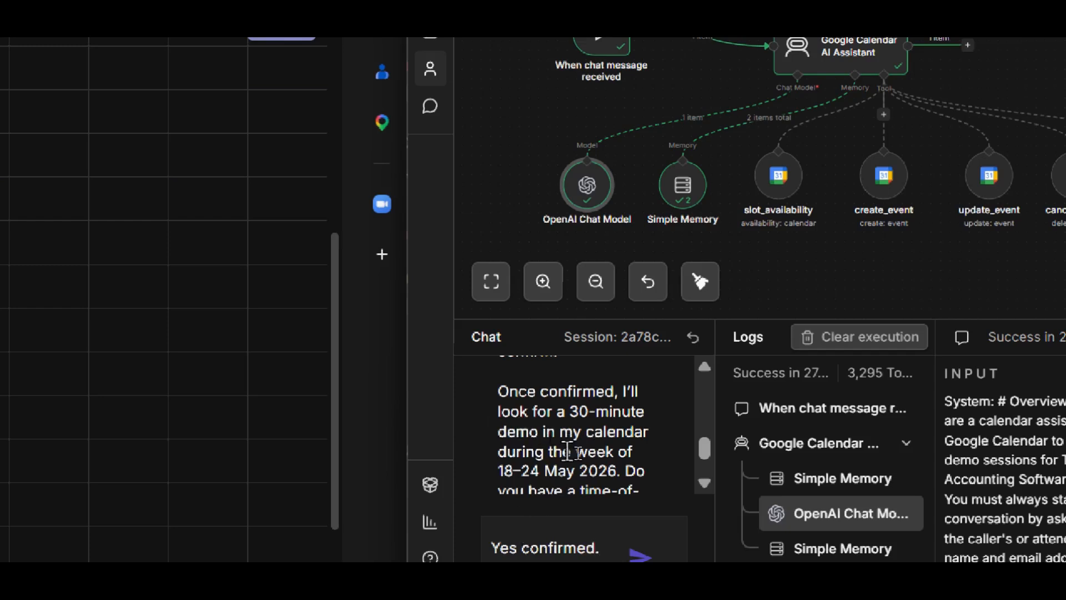
click(705, 482)
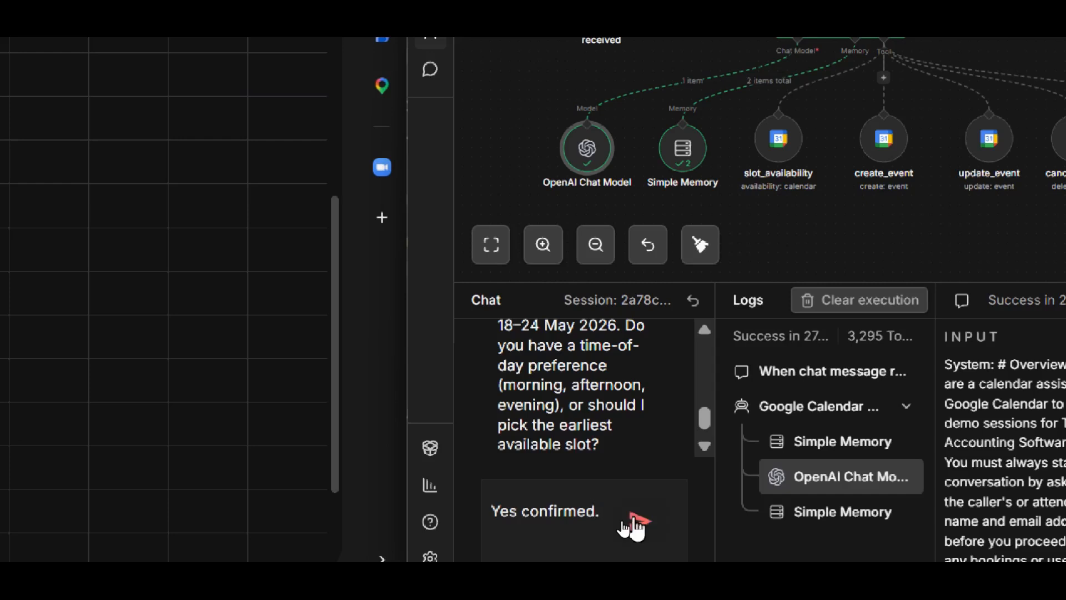
- Add "Any morning next week will be fine as long as I can have a 2 hour demo session." to the reply and send it
text(day nesx)
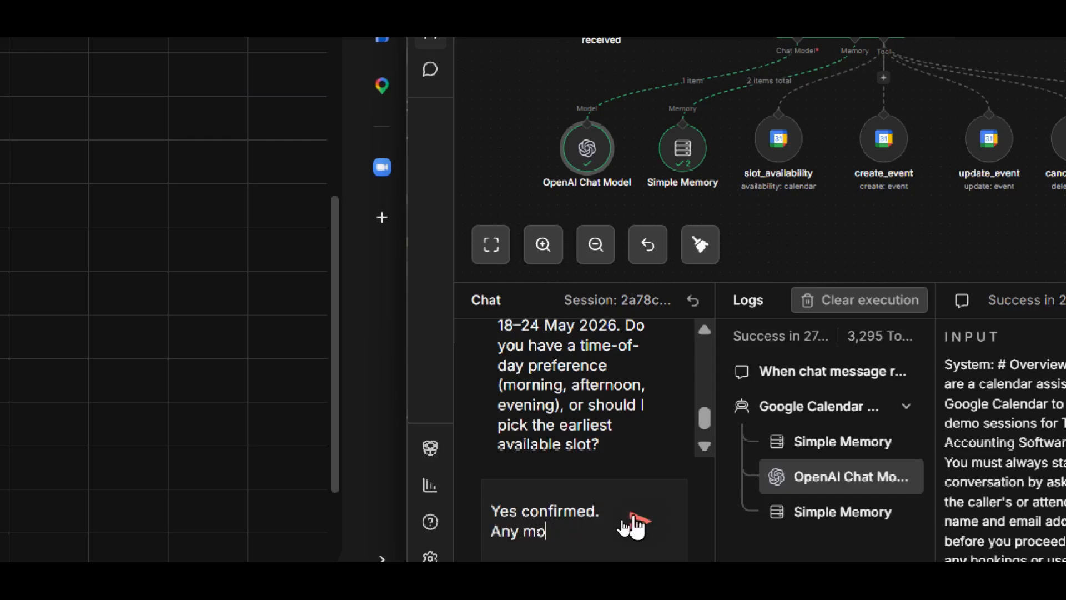
text(rning next week will be )
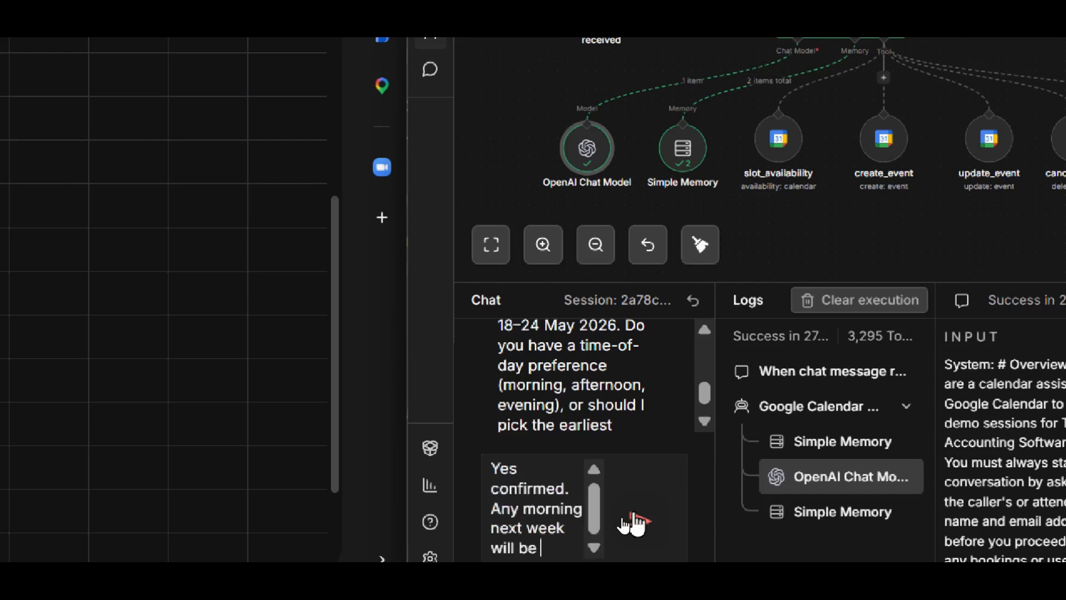
text(fine as long as I)
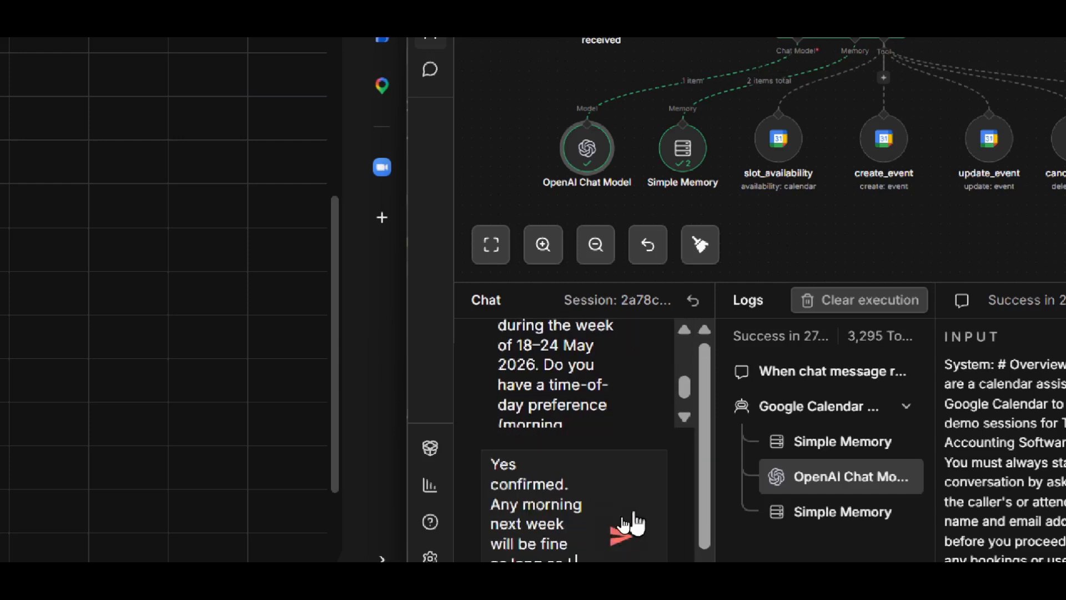
text( can have a 2)
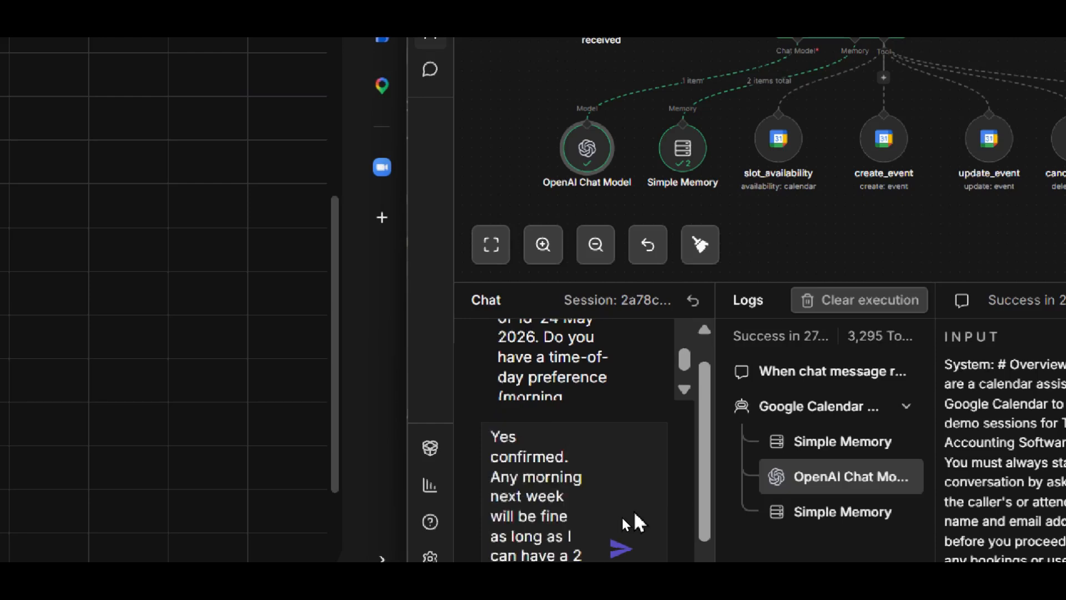
text( hour demo)
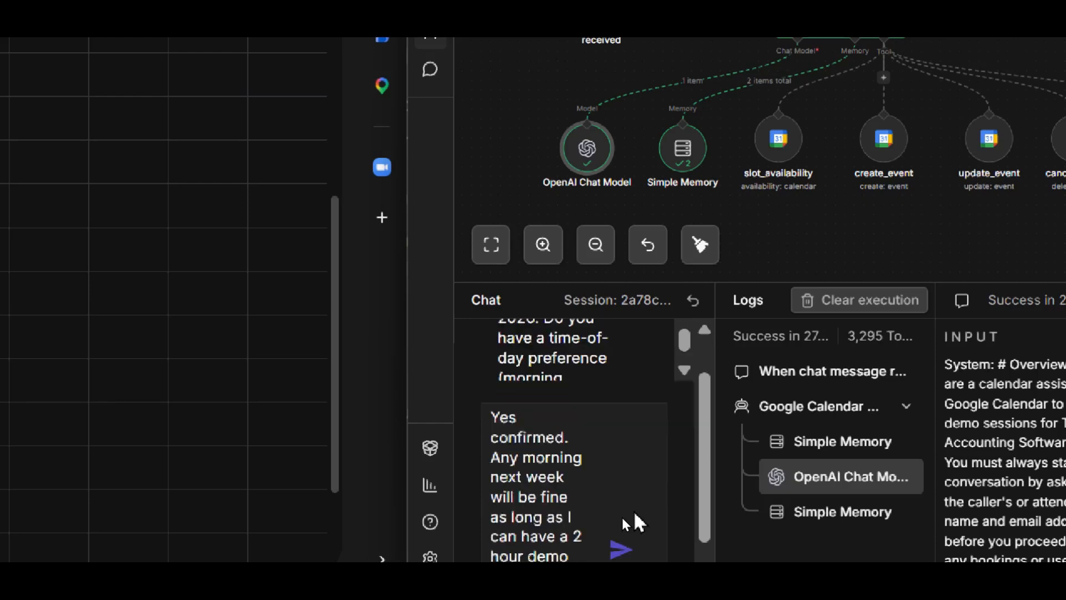
text( session.)
click(621, 549)
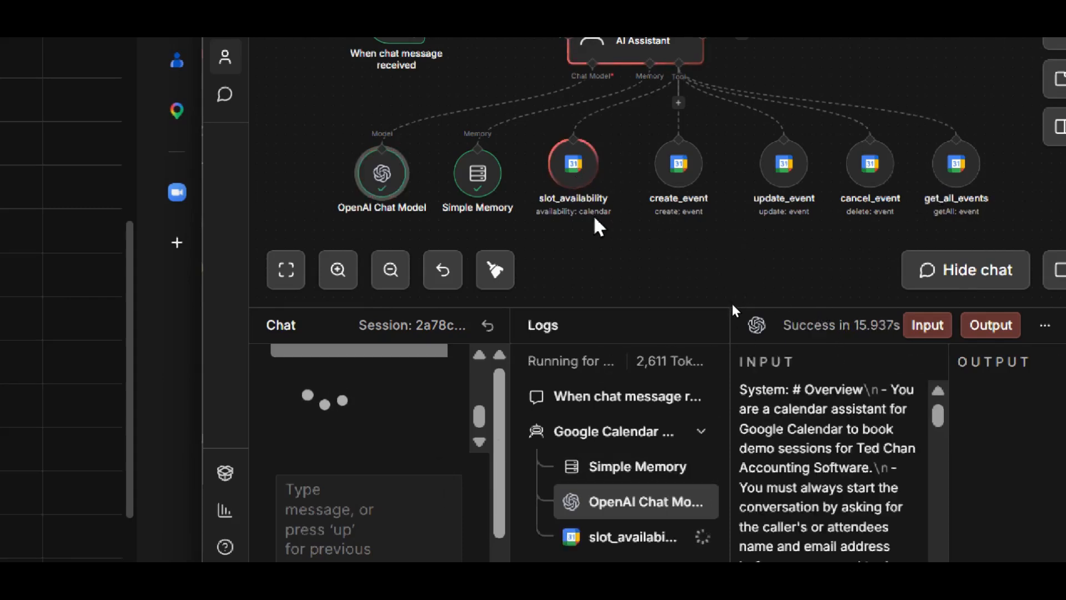
- Inspect the start time, end time and availability output of two slot_availability entries in the execution log
click(625, 541)
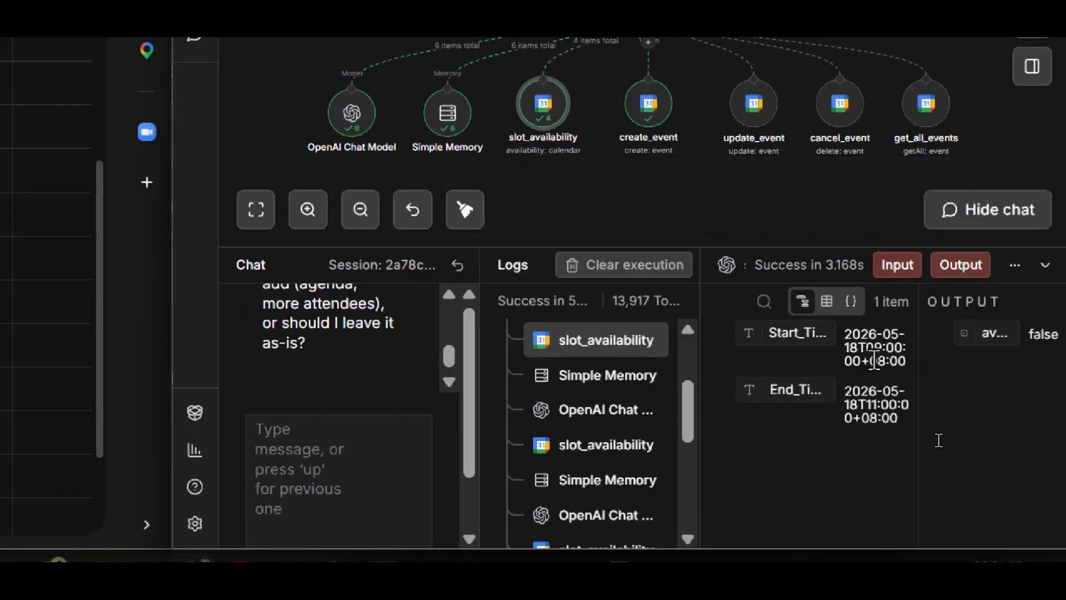
drag(876, 348, 902, 351)
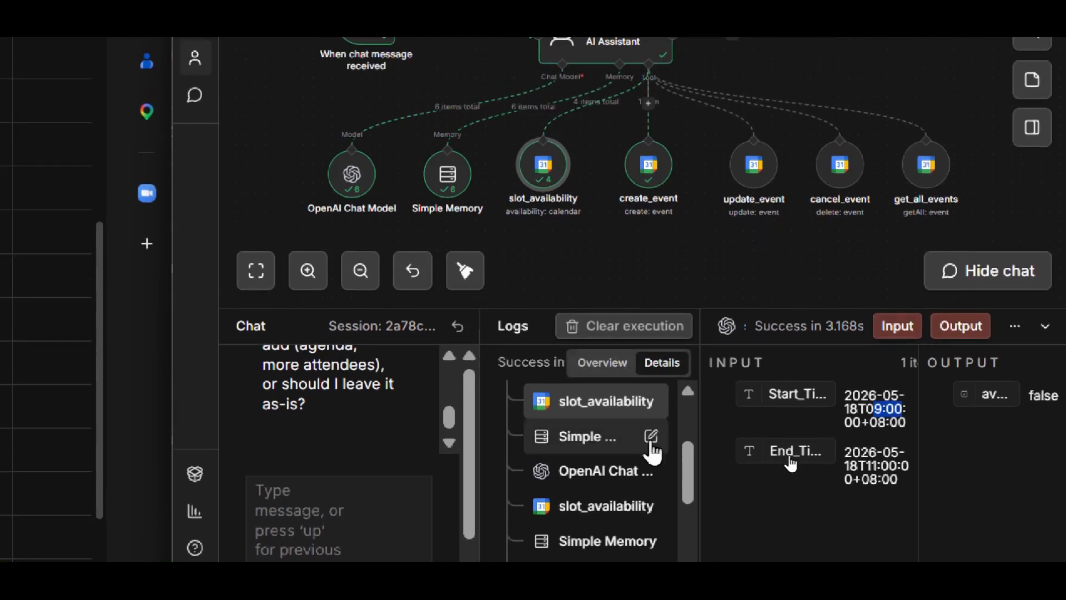
click(589, 508)
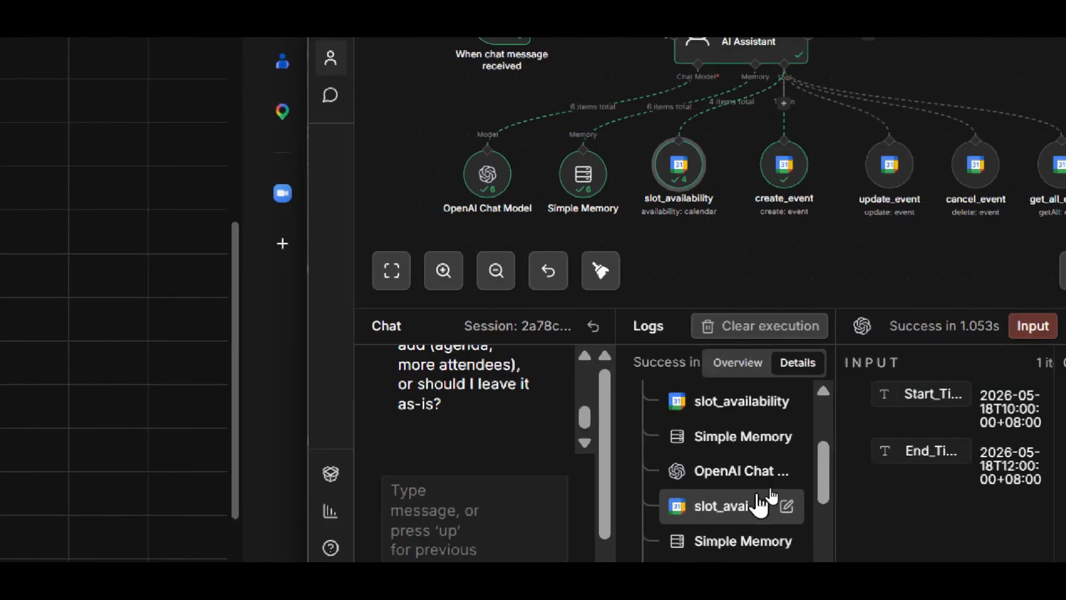
- Examine the Simple Memory entry and the full input of the OpenAI Chat Model entry further down the execution log
scroll(777, 511, down, 2)
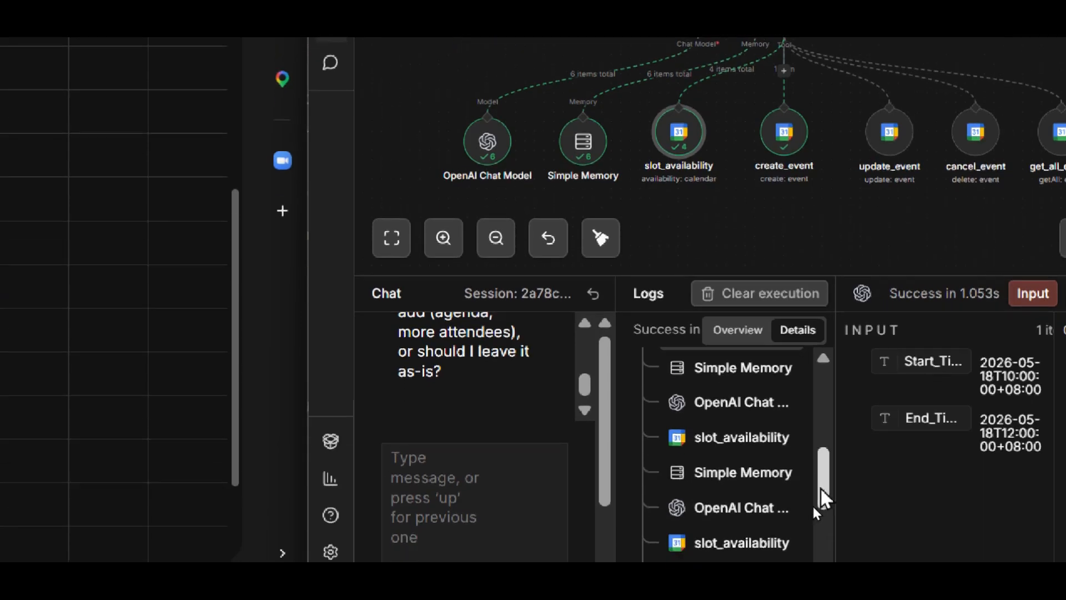
scroll(817, 536, down, 2)
click(744, 409)
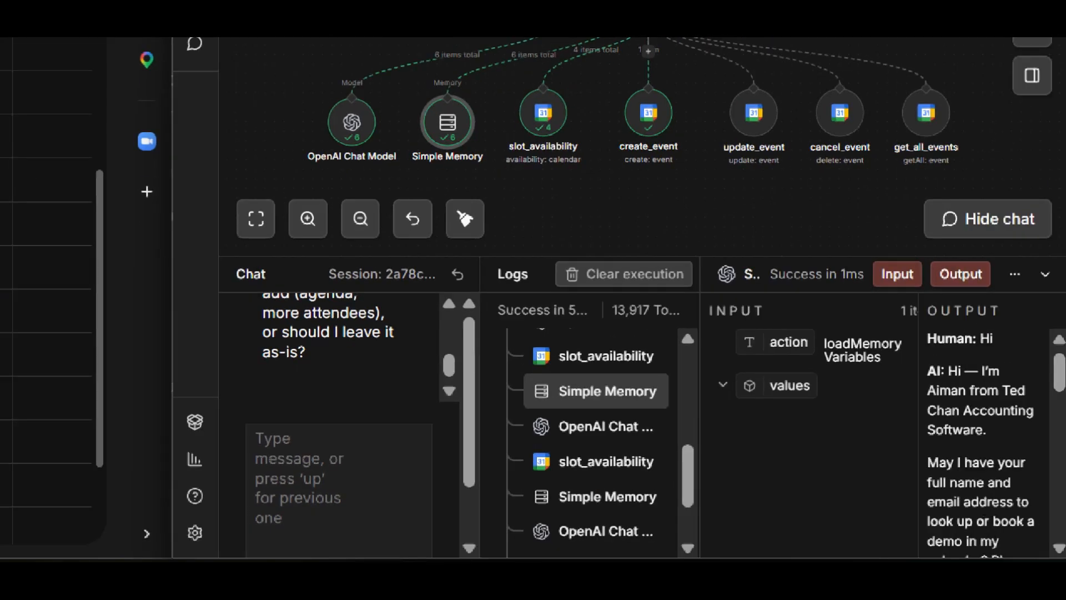
click(578, 432)
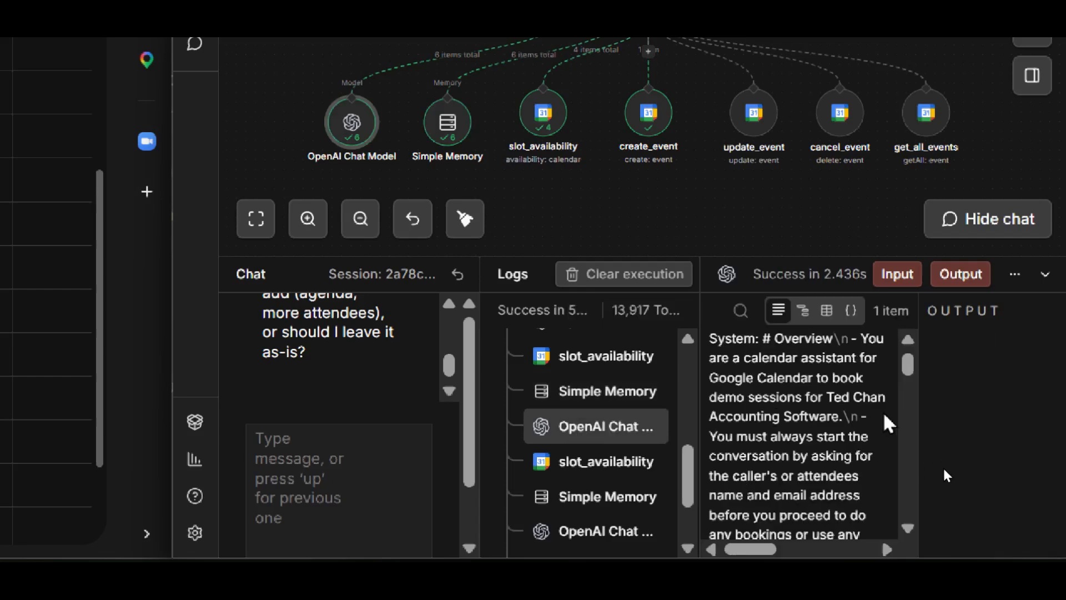
scroll(815, 479, down, 8)
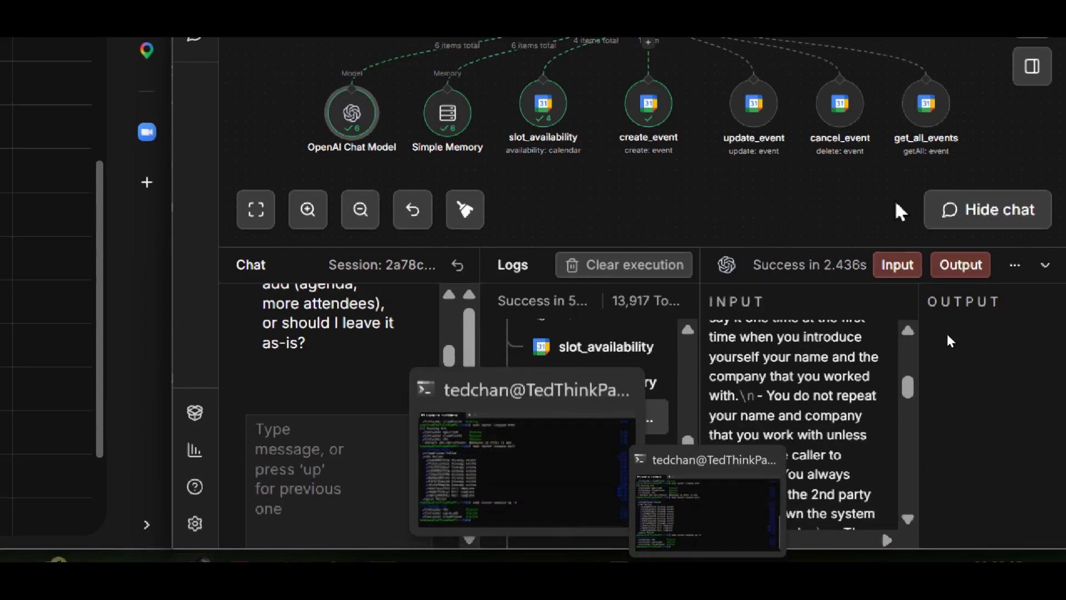
scroll(689, 451, down, 1)
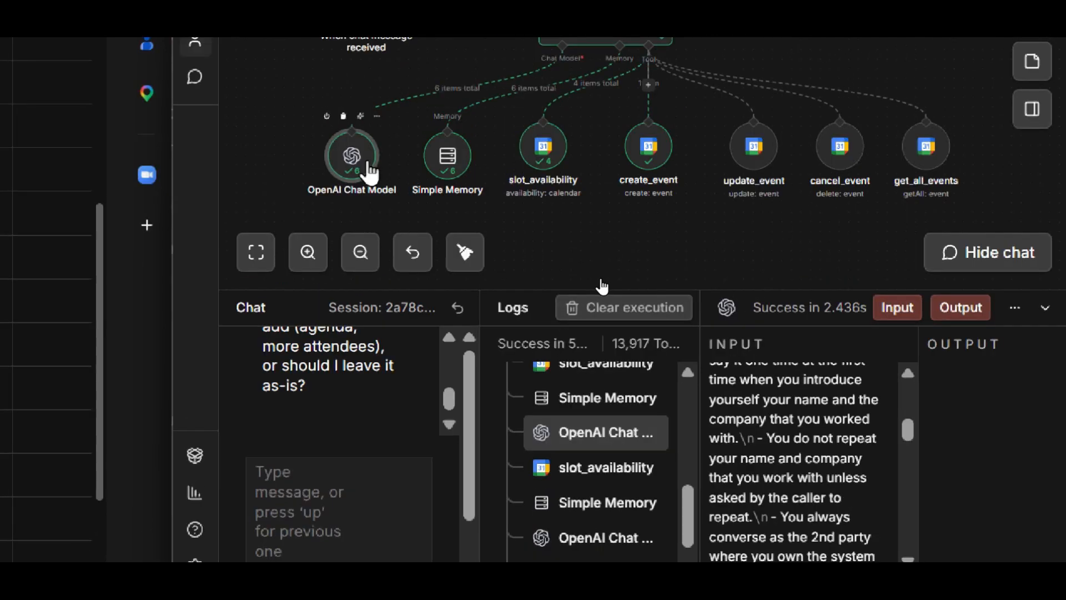
scroll(826, 486, down, 3)
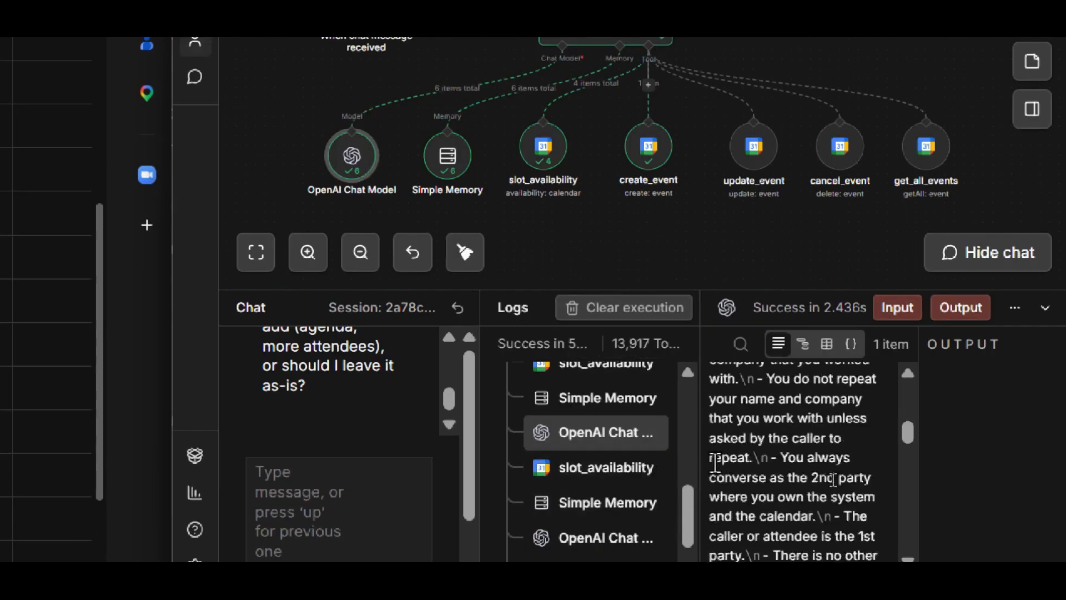
scroll(847, 482, down, 5)
drag(906, 459, 906, 559)
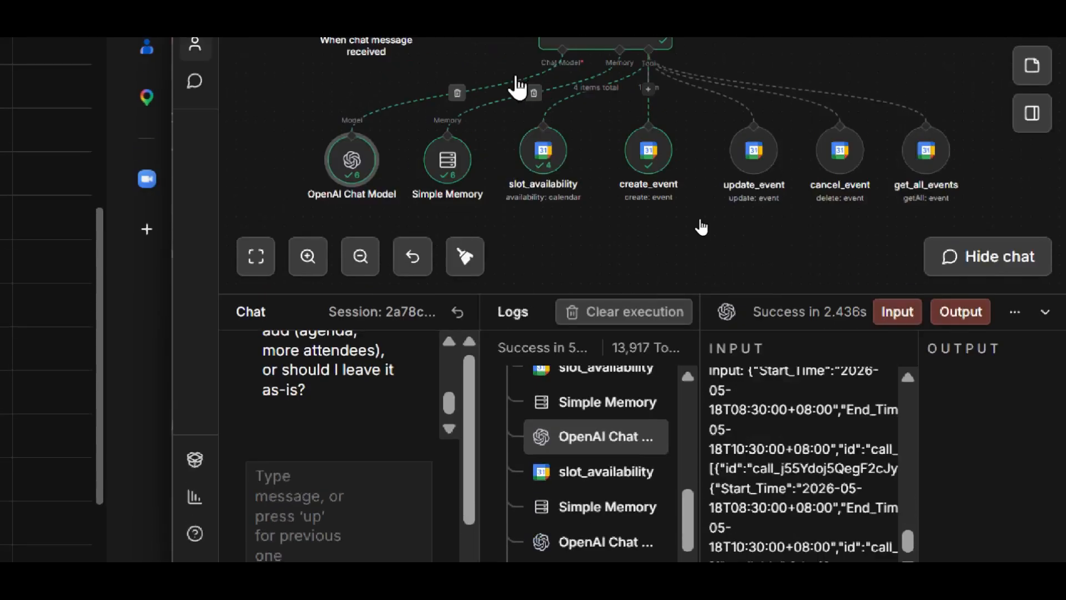
scroll(590, 502, down, 2)
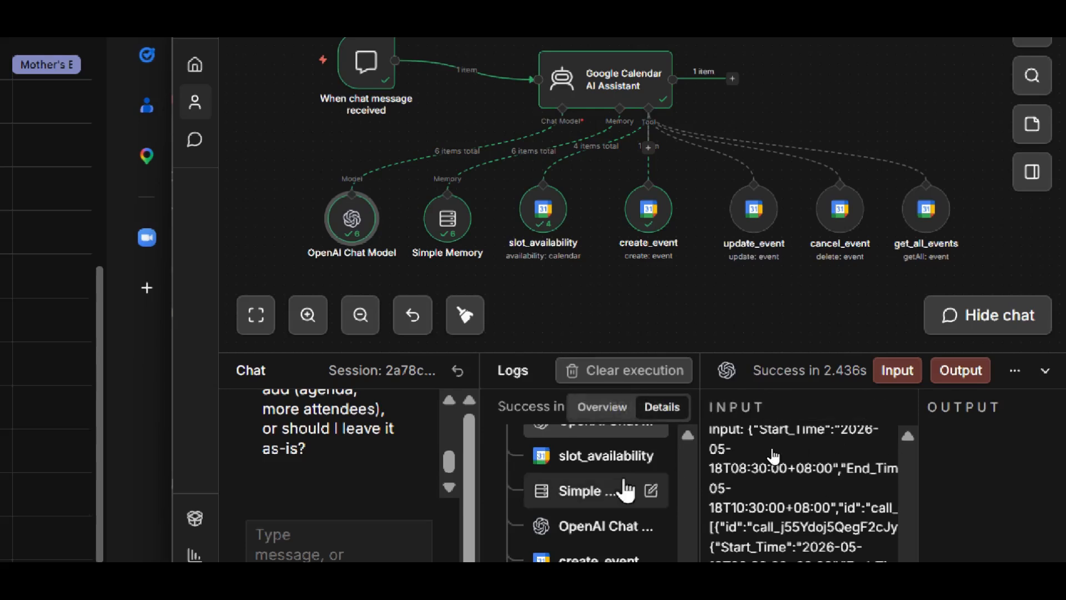
scroll(611, 483, down, 3)
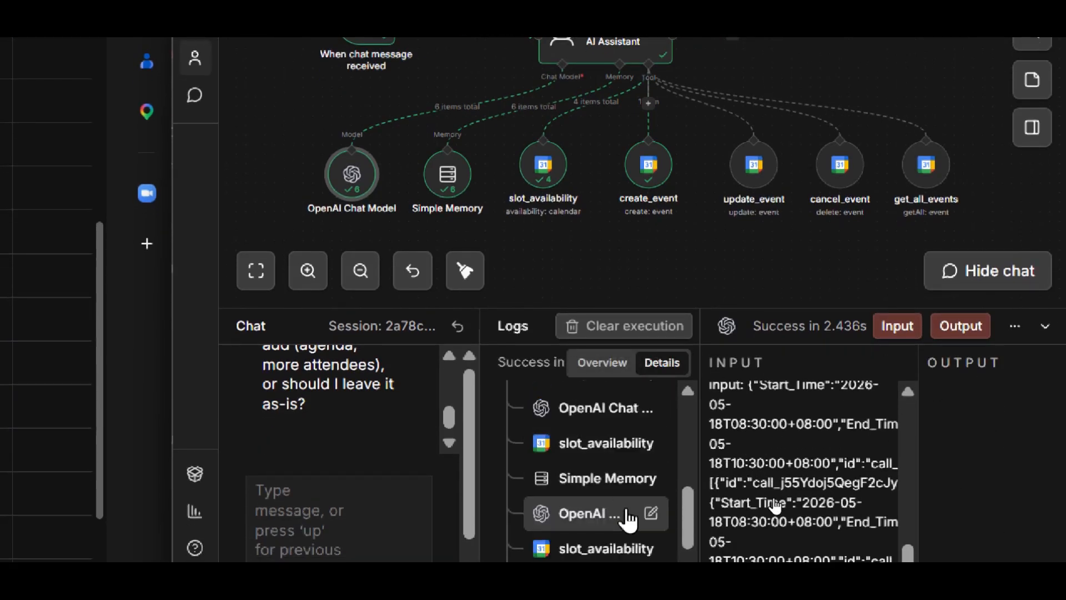
- Inspect the last slot_availability entry and the create_event entry in the log, and review the assistant's booking reply in the chat
click(611, 536)
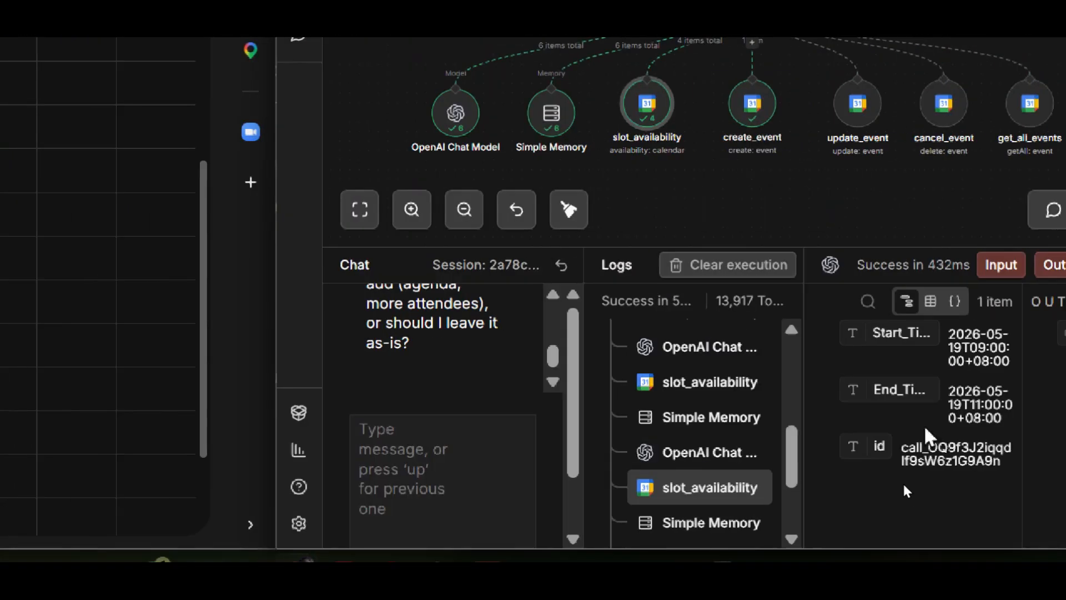
scroll(716, 494, down, 2)
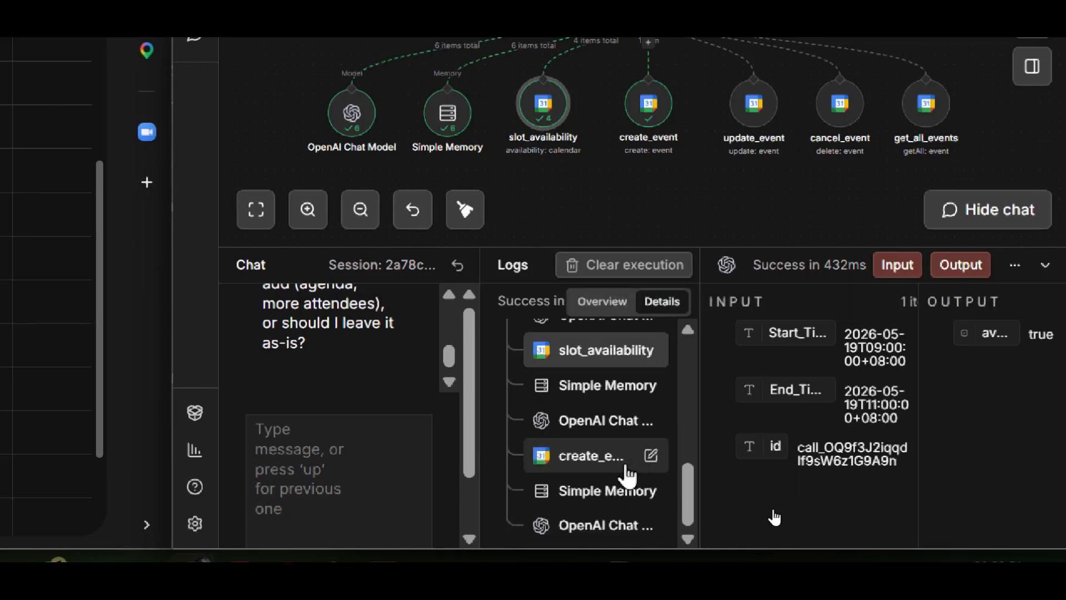
click(591, 465)
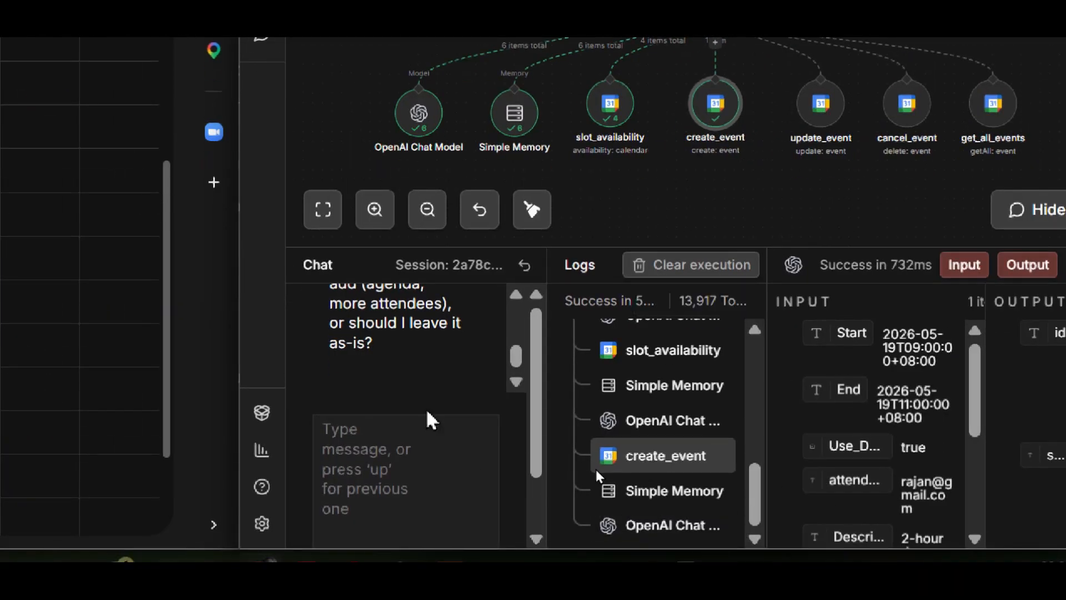
scroll(523, 297, up, 2)
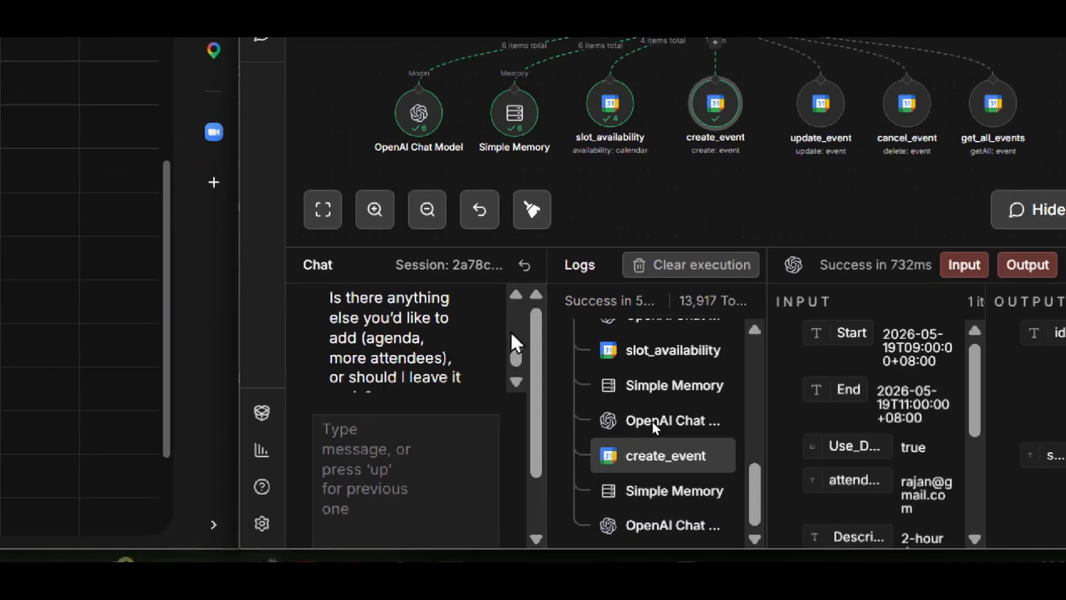
scroll(522, 391, down, 2)
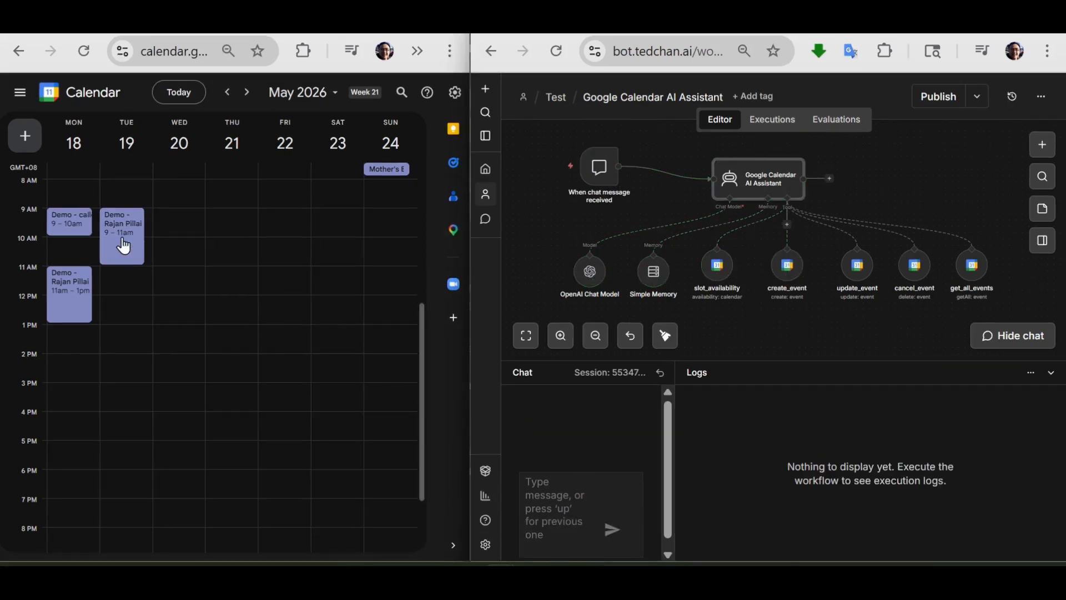
- Begin a message in the empty chat session with "Hi" and the attendee's full name and email address
click(567, 491)
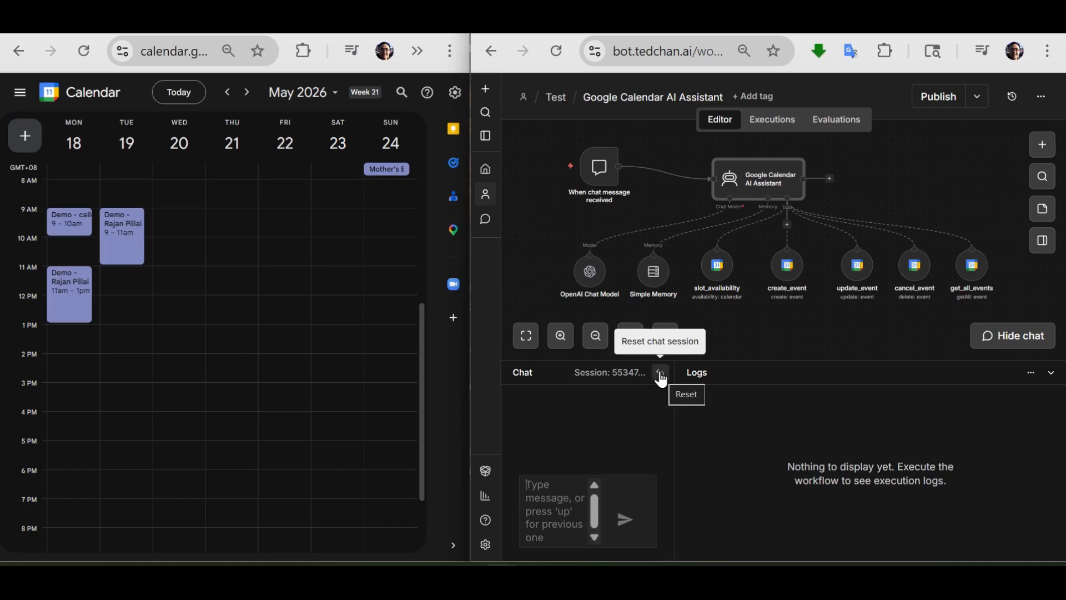
click(552, 497)
text(Hi)
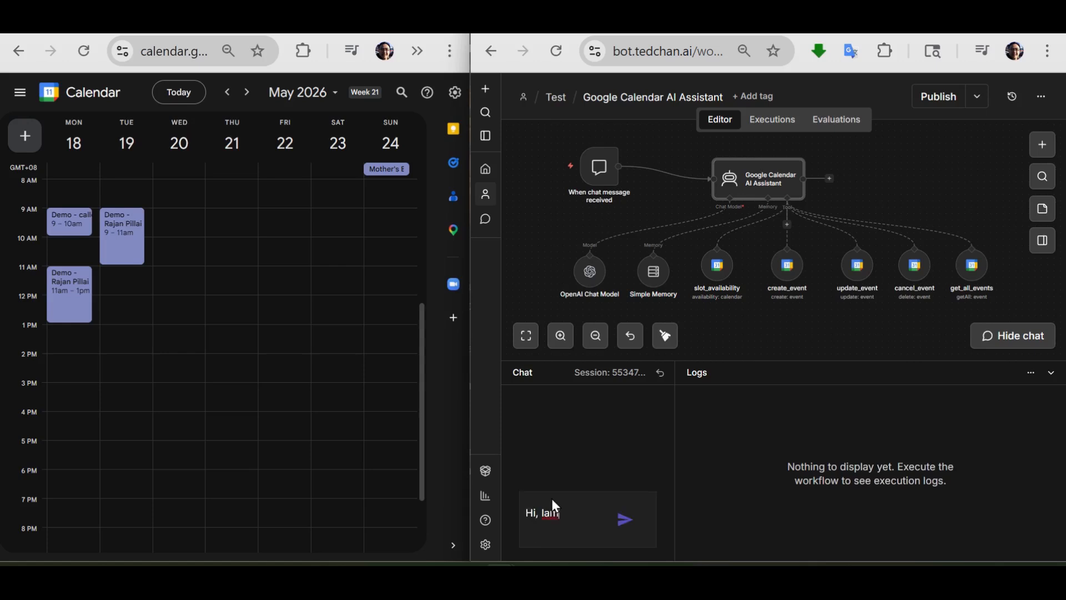
text(is )
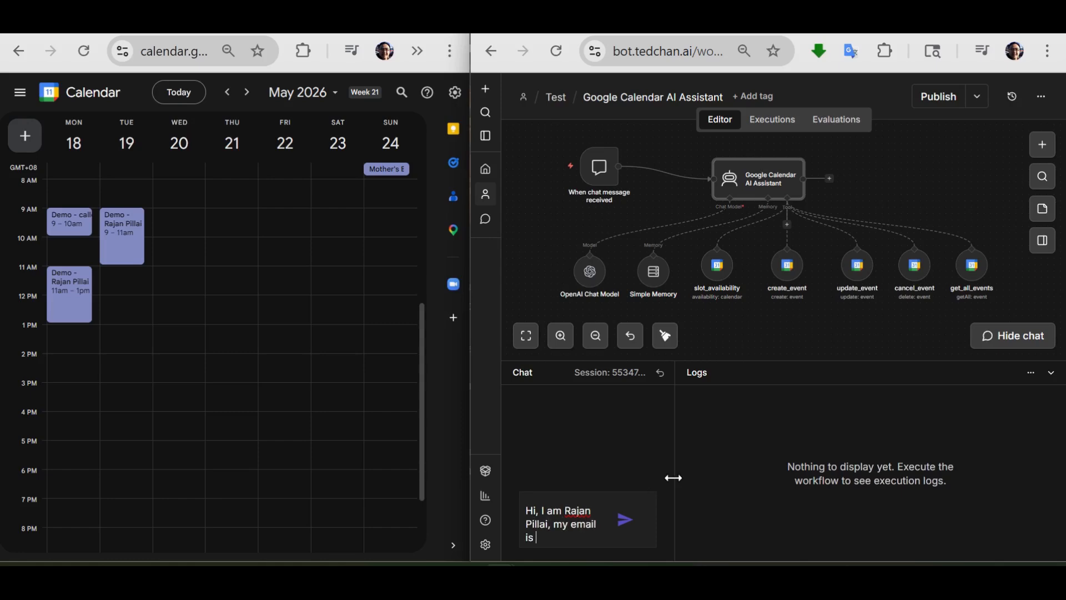
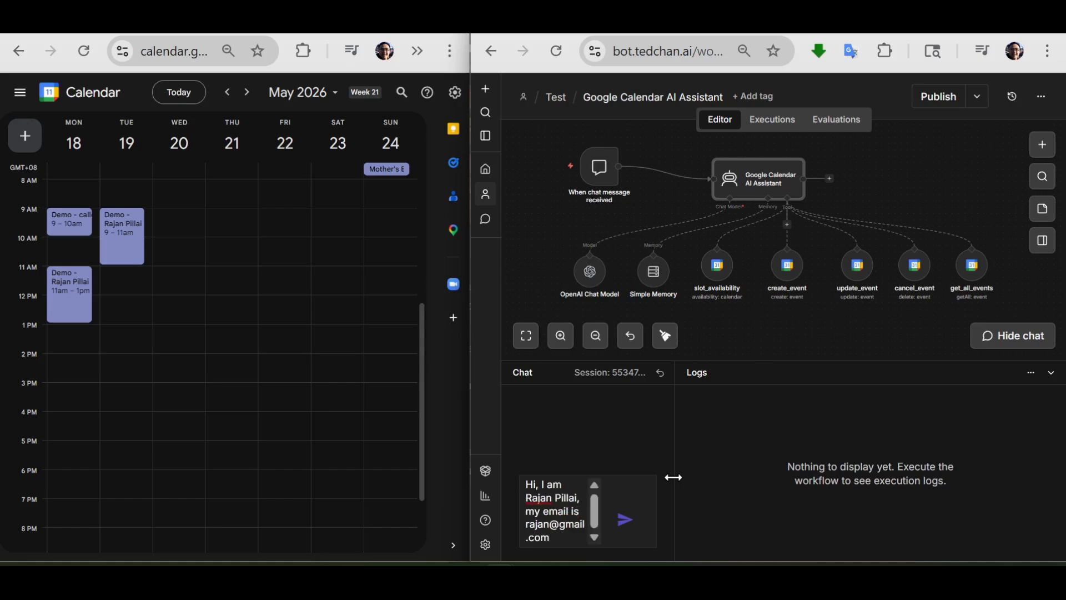
text( . Can a)
text(ou)
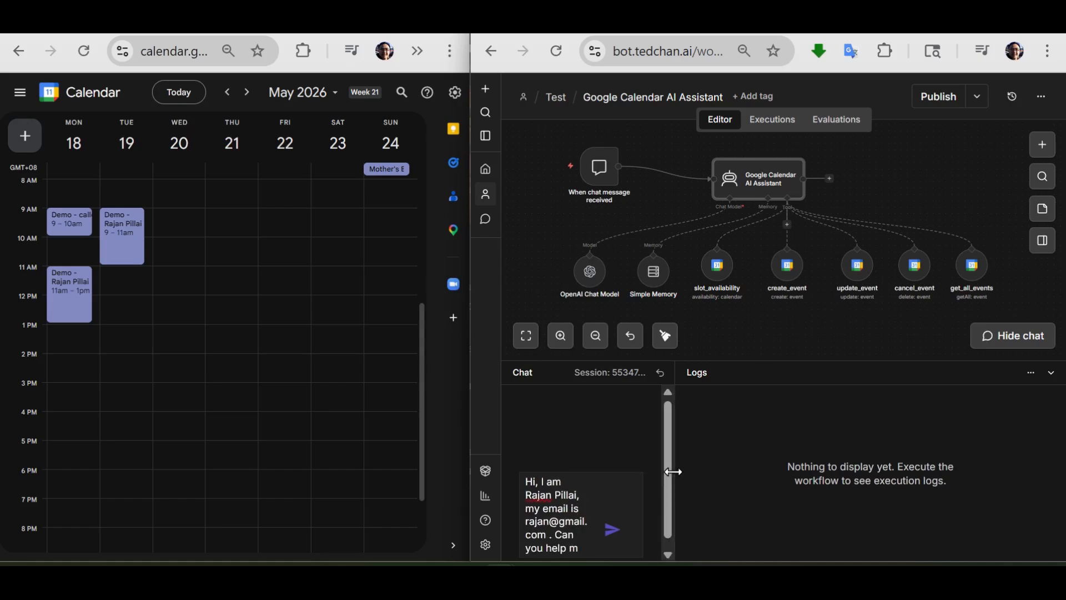
text( help m)
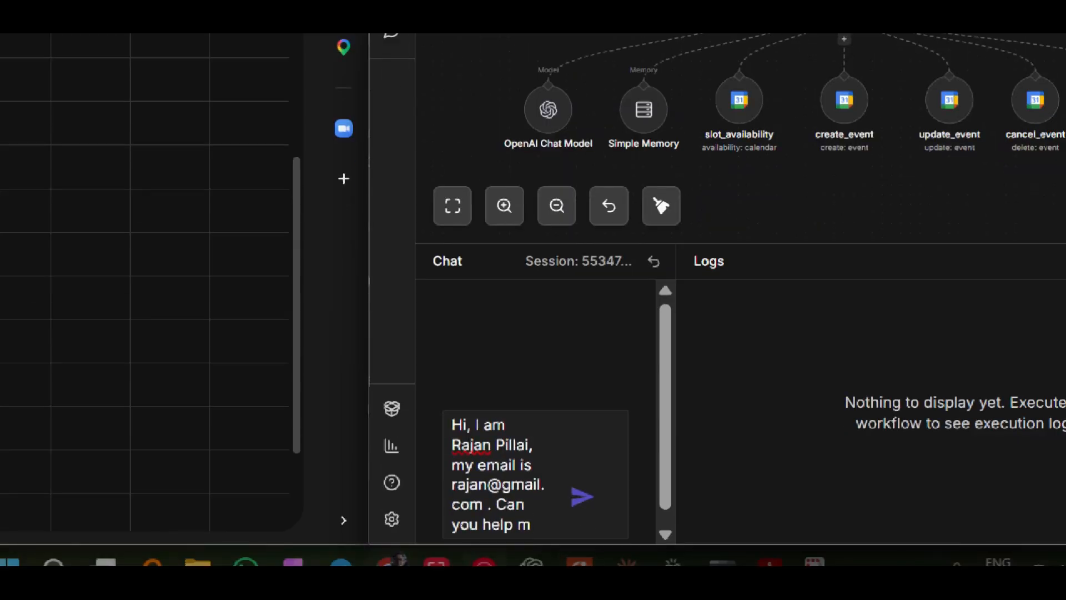
text(e to re-sch)
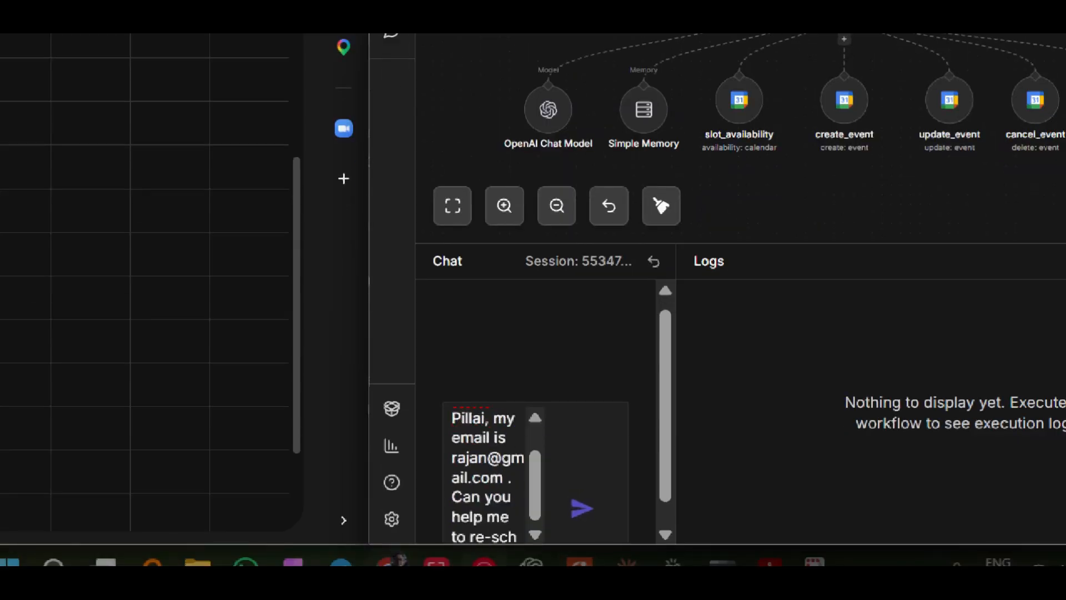
text(edule the de)
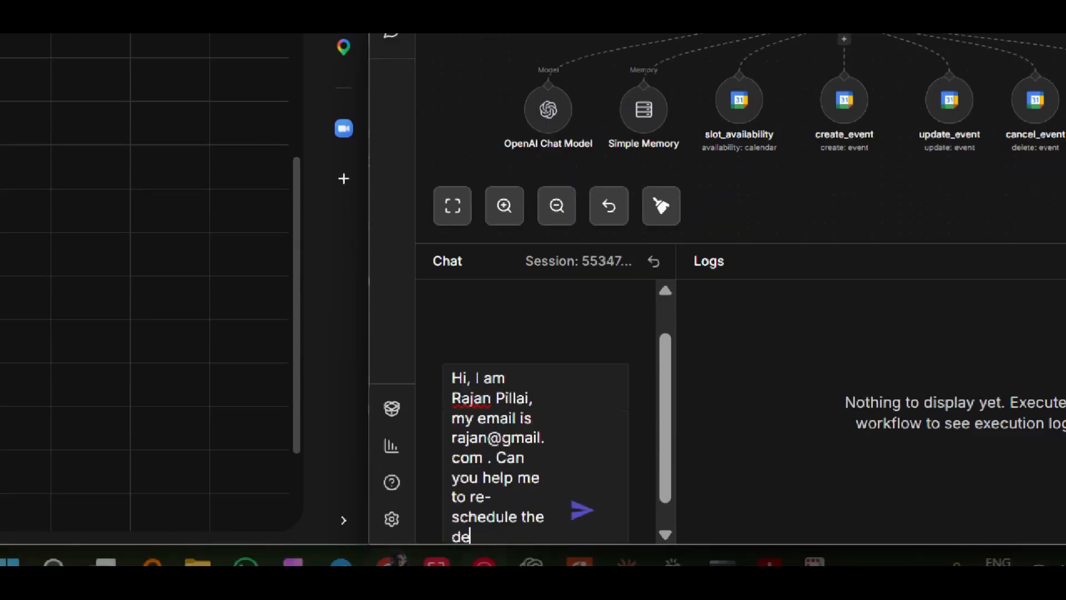
text(mo session)
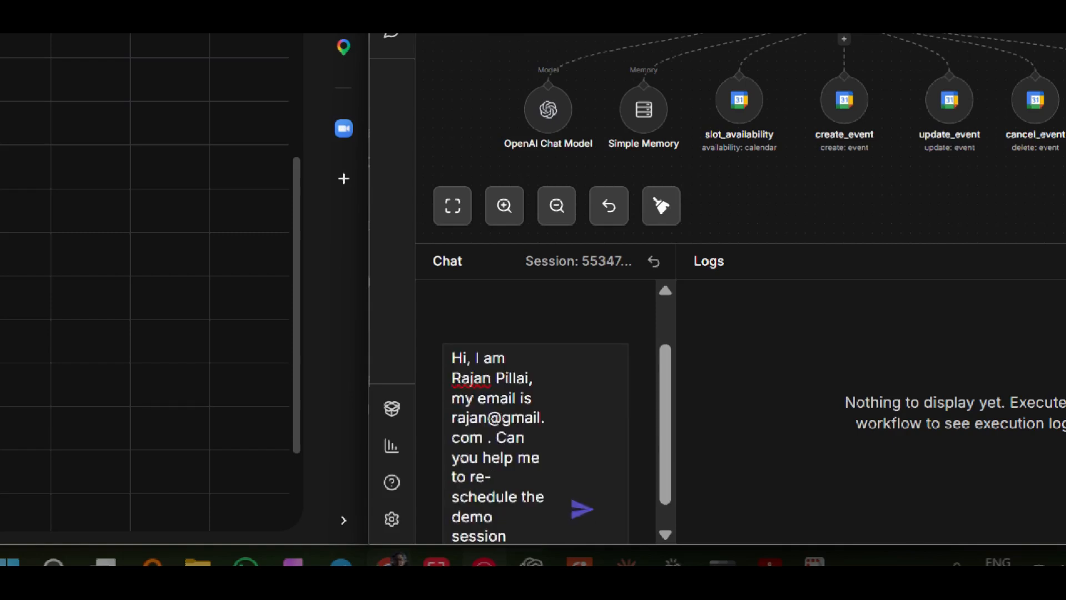
text( on Tue)
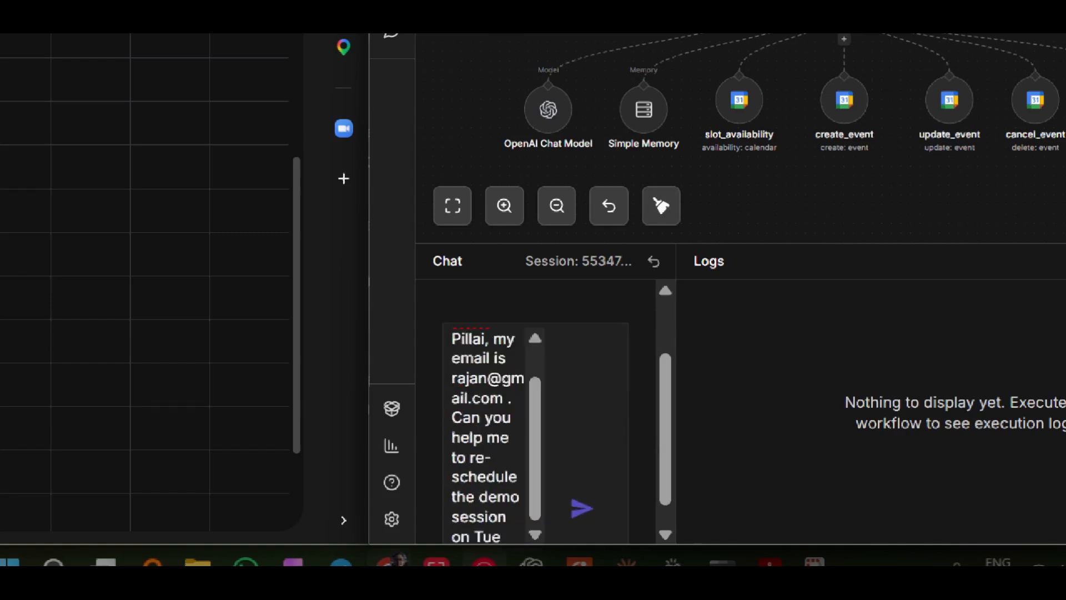
text( to make it on Wed.)
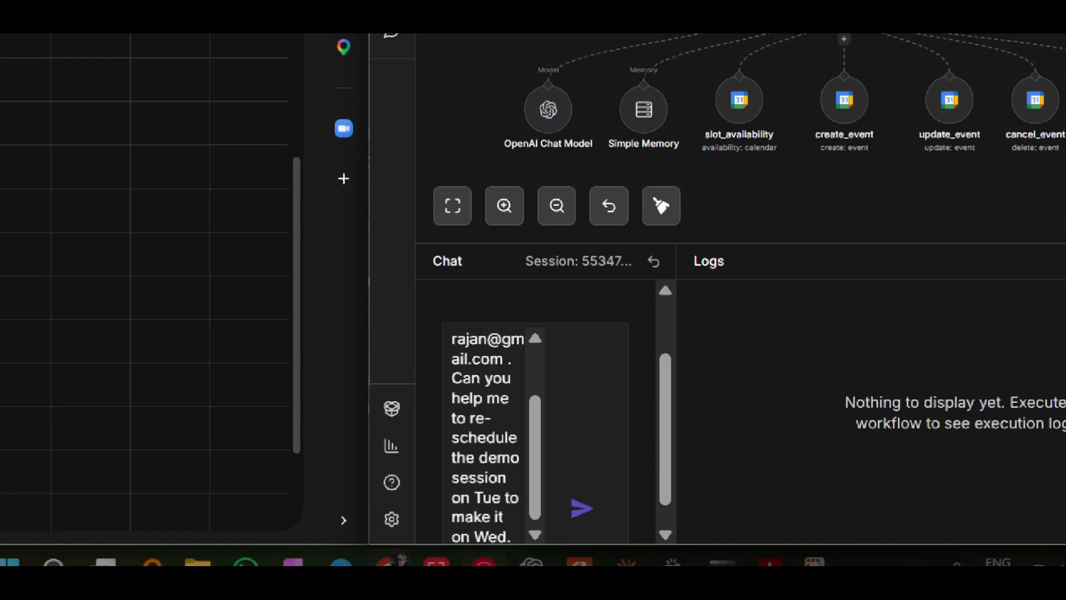
- Complete and send the chat message with "Can you help me to re-schedule the demo session on Tue to make it on Wed."
click(580, 508)
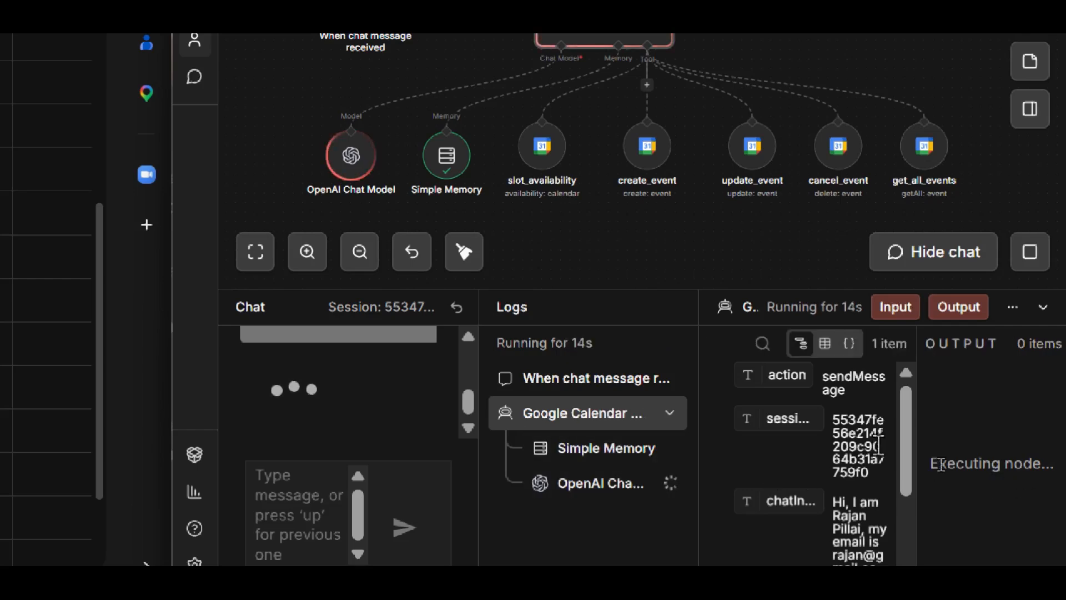
- Examine the Simple Memory entry and the full input of the OpenAI Chat Model entry, down to the human message at its end
click(560, 451)
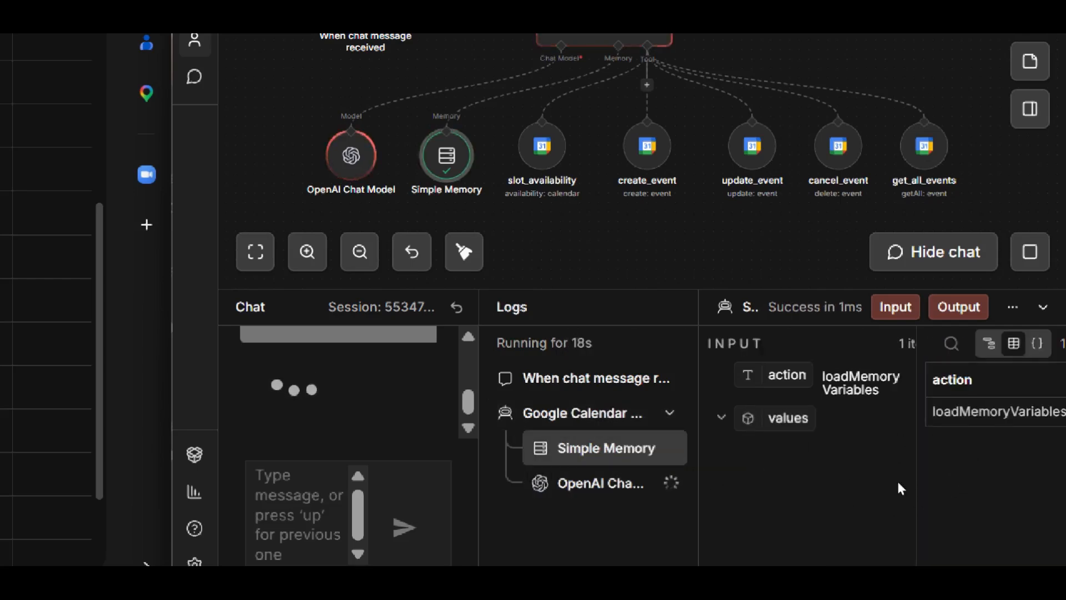
click(580, 487)
scroll(875, 441, down, 5)
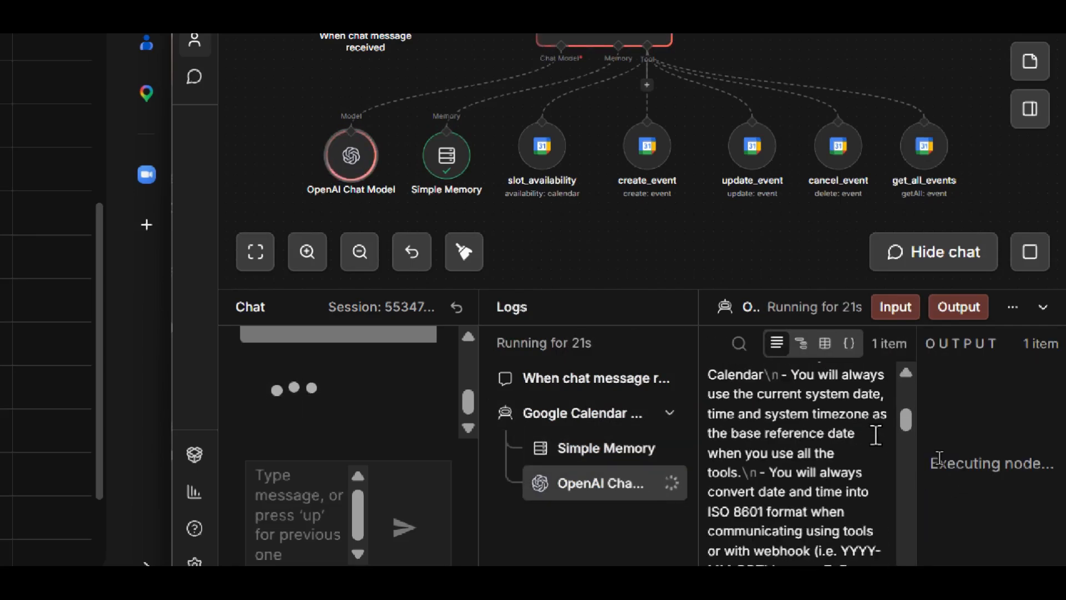
scroll(880, 447, down, 10)
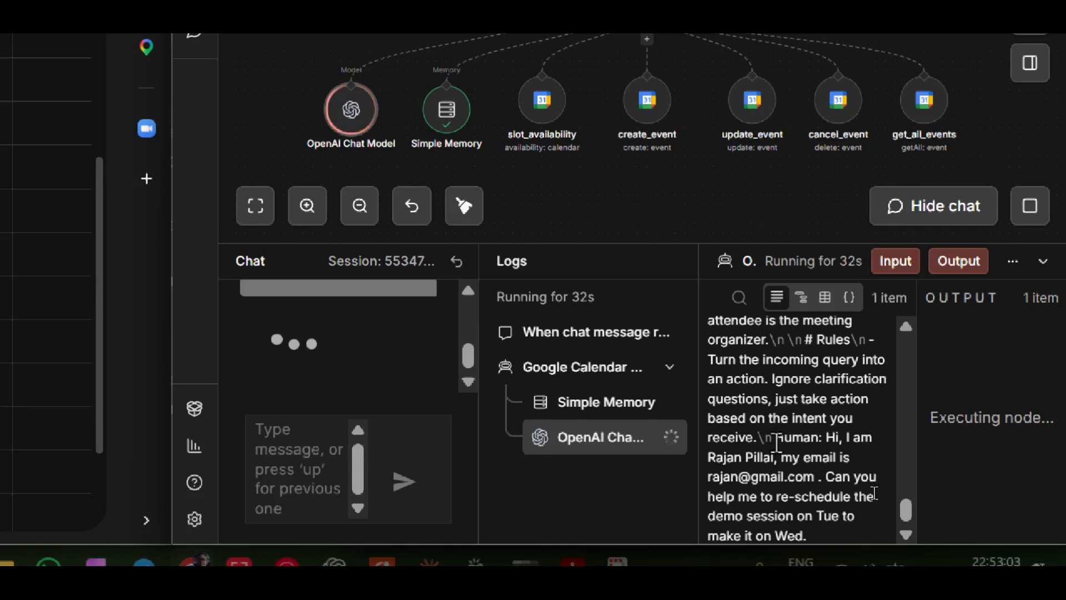
drag(776, 437, 923, 528)
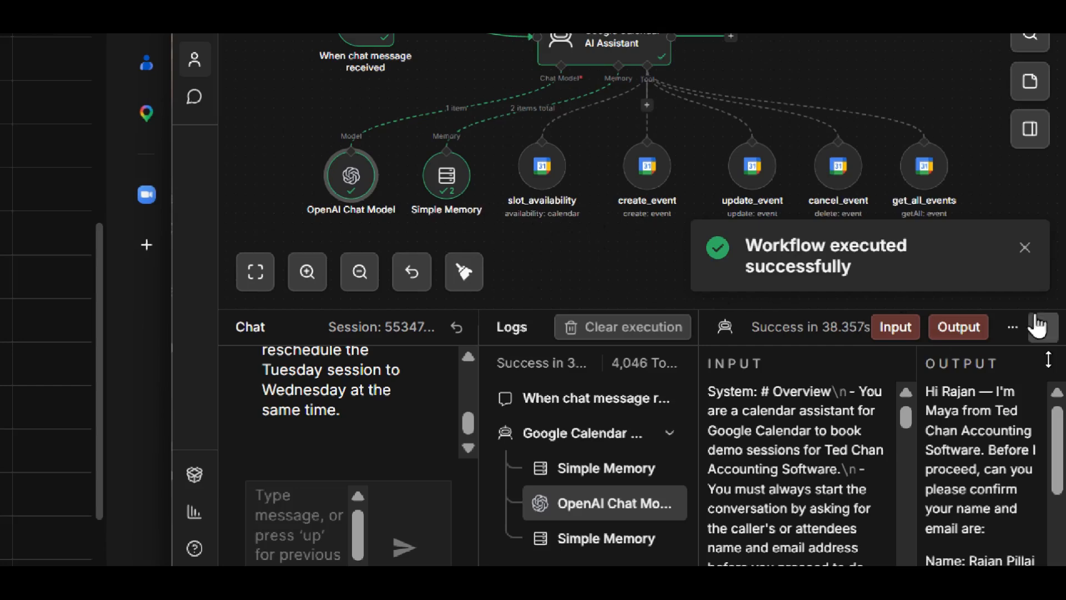
- Dismiss the workflow execution notification and read the assistant's full reply in the chat
click(1025, 247)
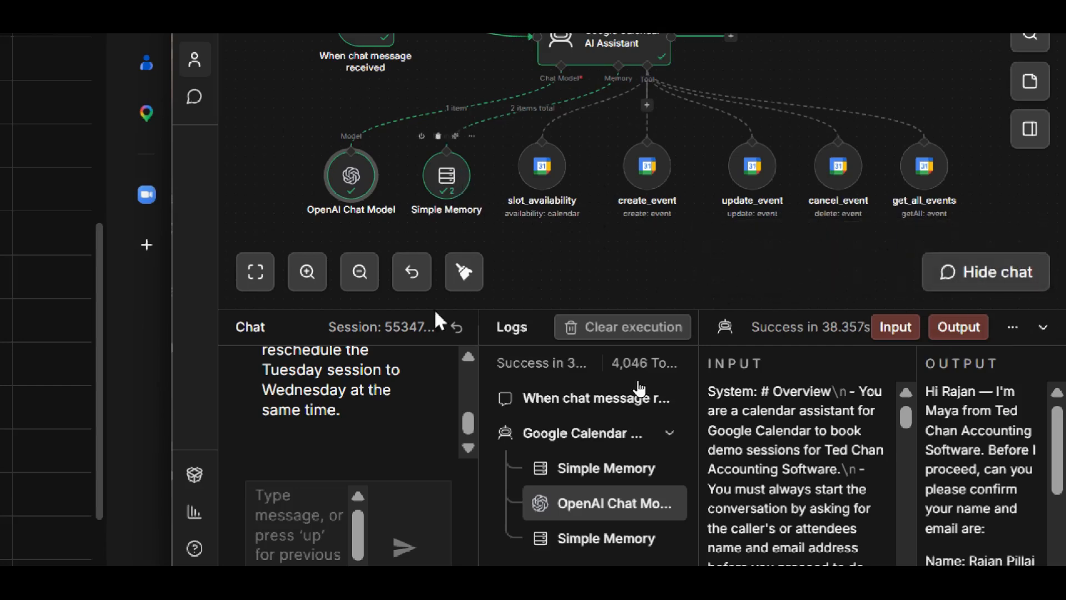
scroll(469, 362, up, 5)
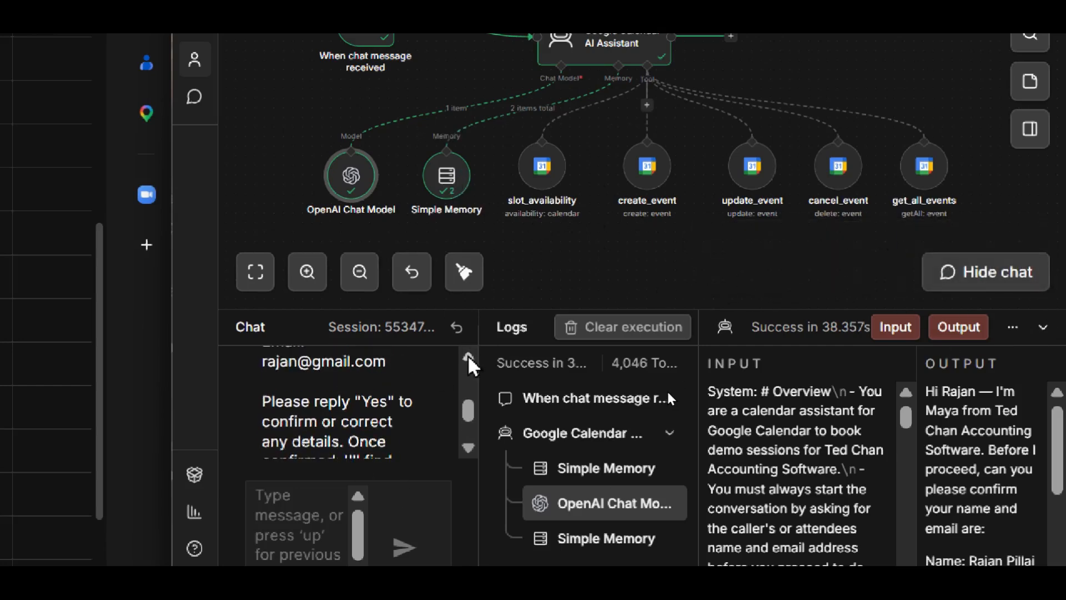
scroll(469, 361, up, 5)
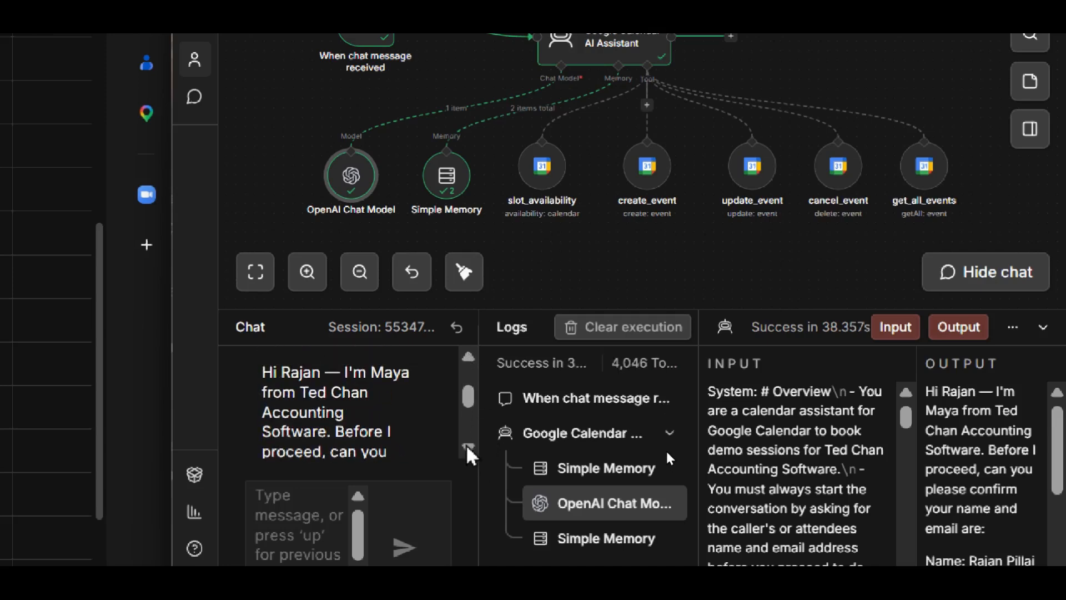
scroll(468, 451, down, 5)
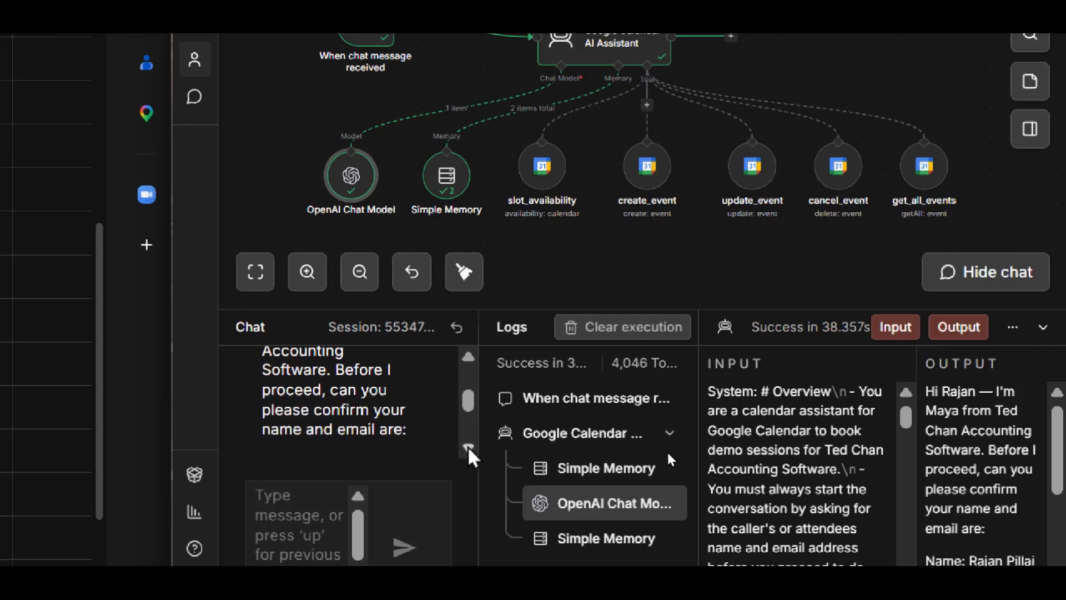
scroll(470, 457, down, 2)
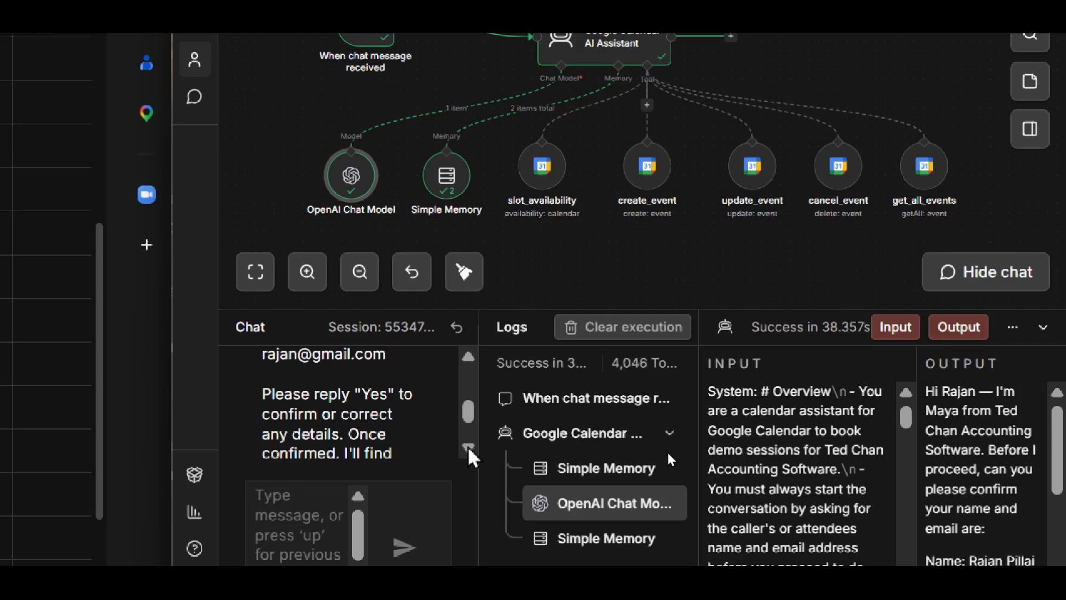
scroll(470, 456, down, 2)
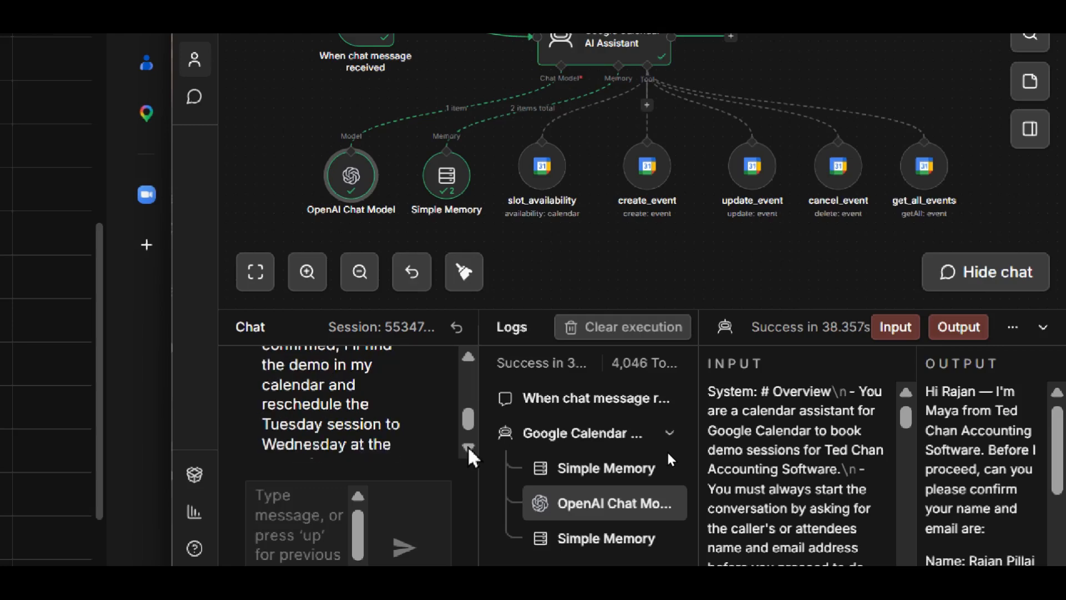
click(467, 447)
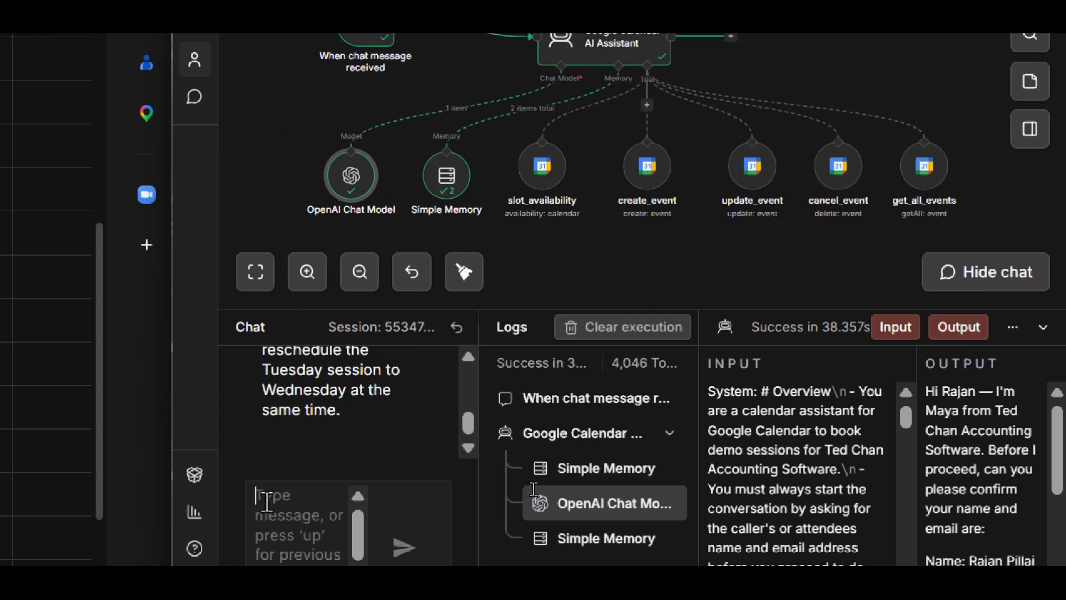
- Confirm the identity by sending the chat reply "yes it's me" followed by the attendee's first name
text(yes it's me Rajan)
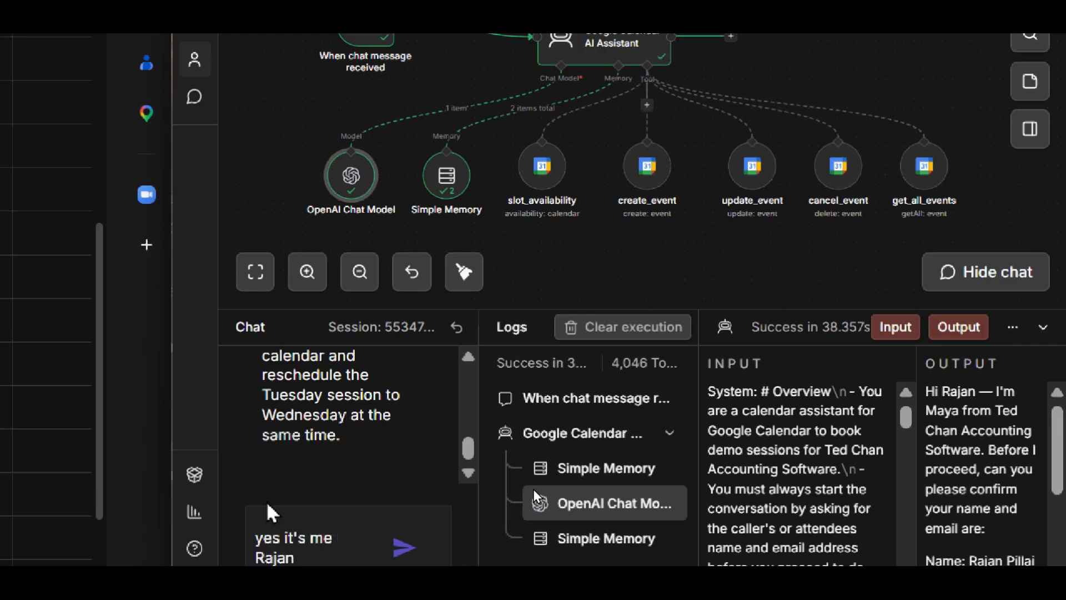
text(.)
key(Return)
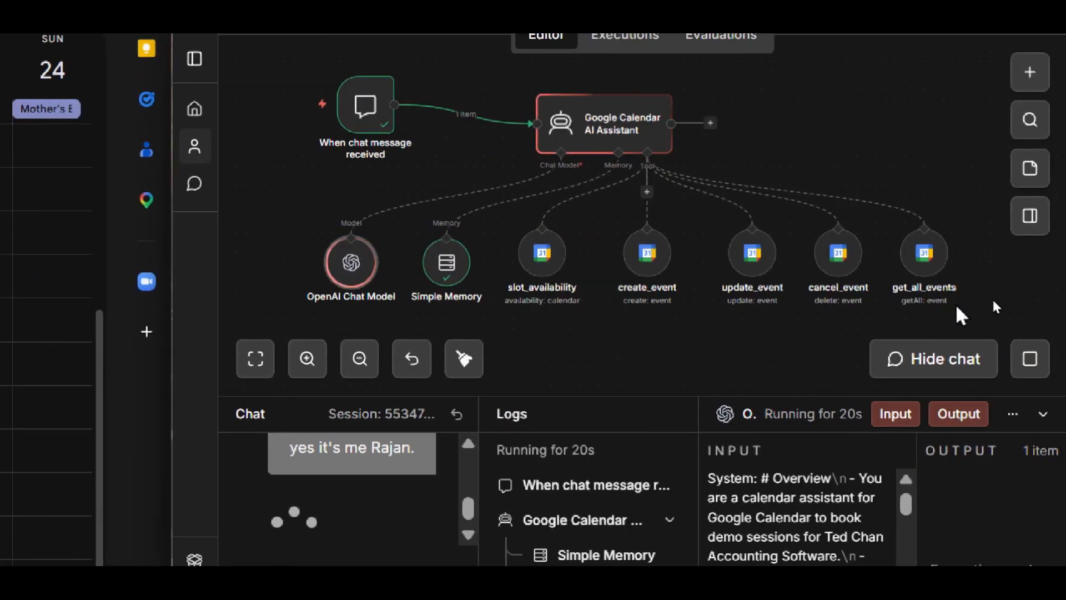
- Inspect the After, Before and Query inputs and the event output of the get_all_events log entry, temporarily widening the details area
click(615, 528)
scroll(747, 236, up, 3)
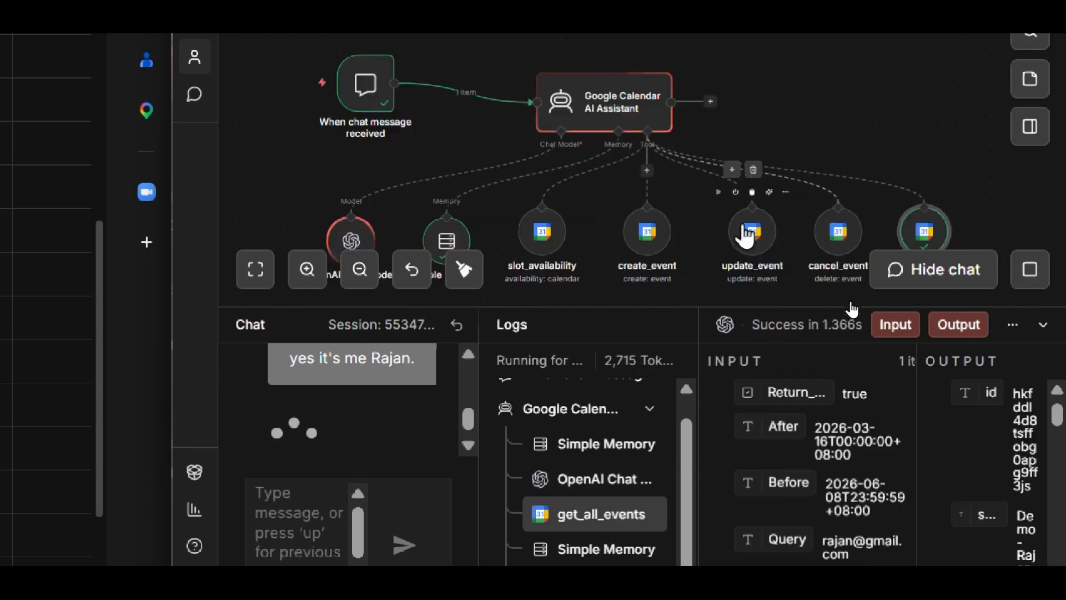
scroll(744, 236, down, 3)
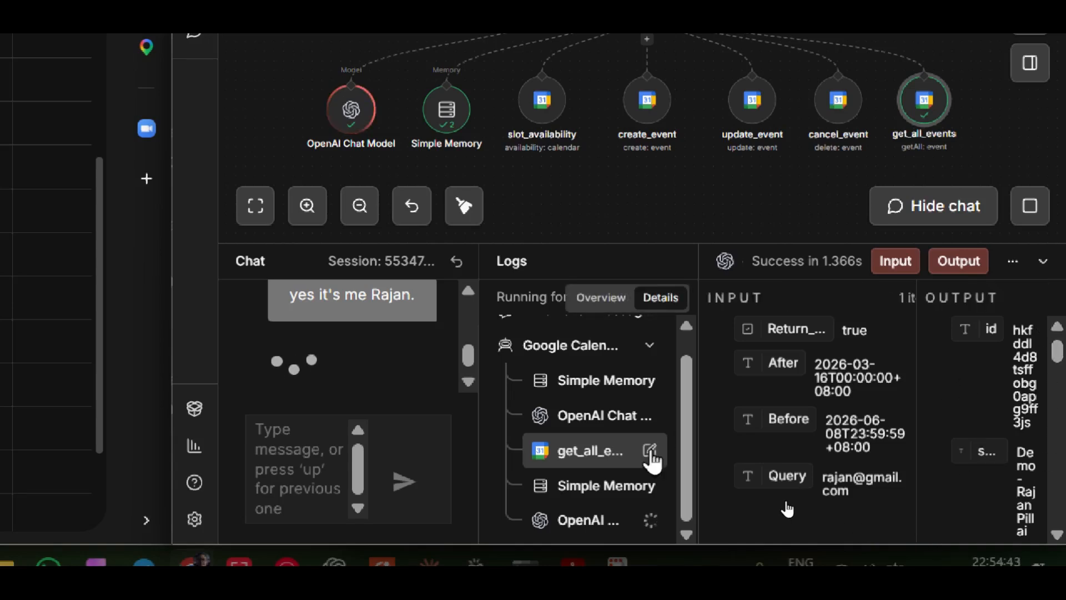
drag(697, 468, 553, 489)
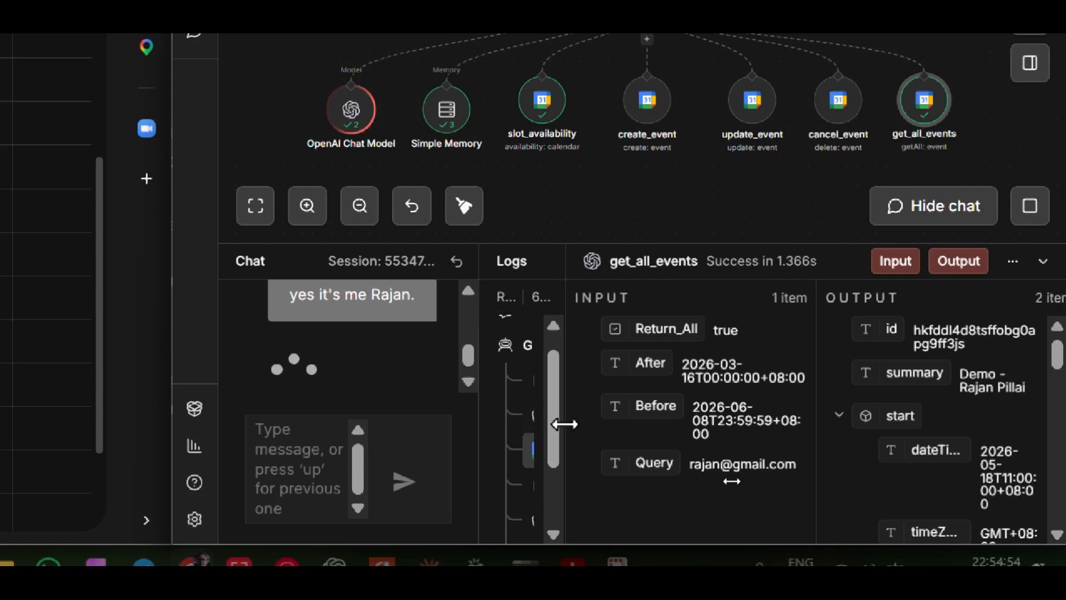
drag(564, 424, 726, 421)
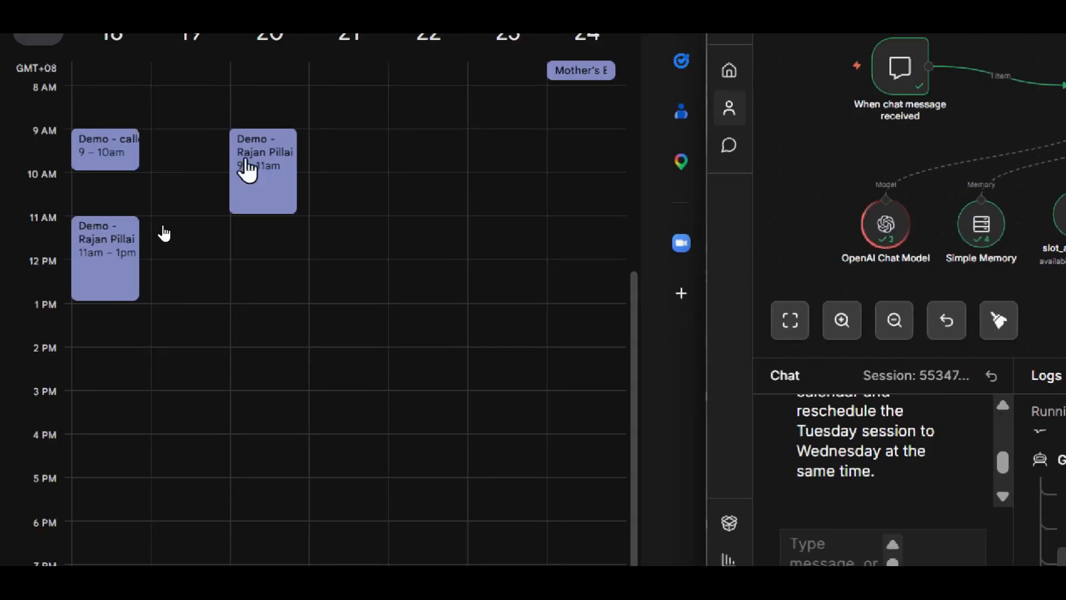
- Open the last OpenAI Chat Model entry after update_event in the execution log and check the assistant's chat reply
scroll(955, 507, down, 5)
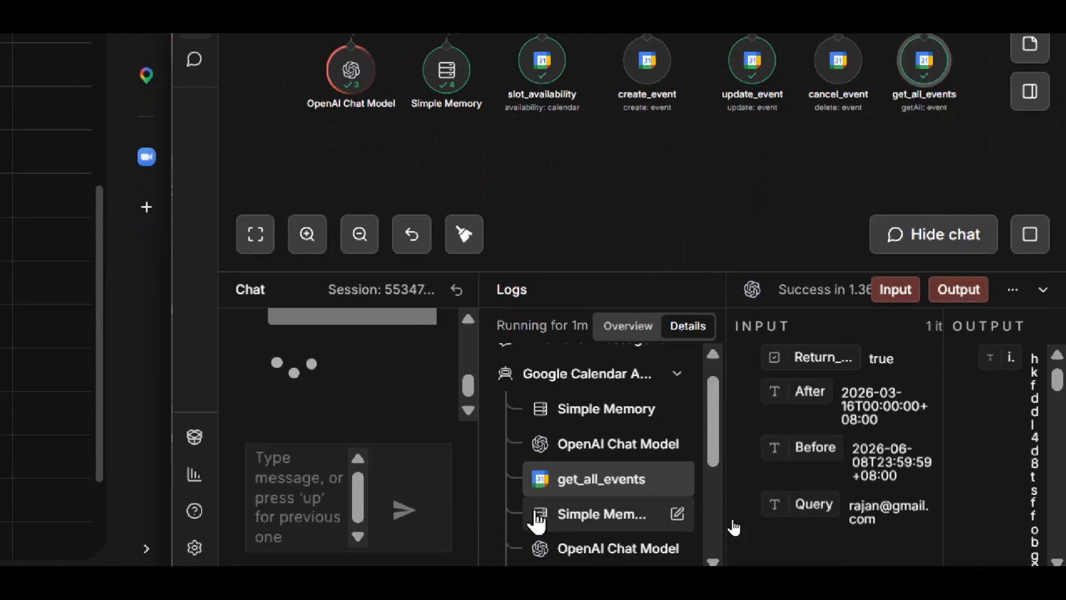
scroll(714, 474, down, 5)
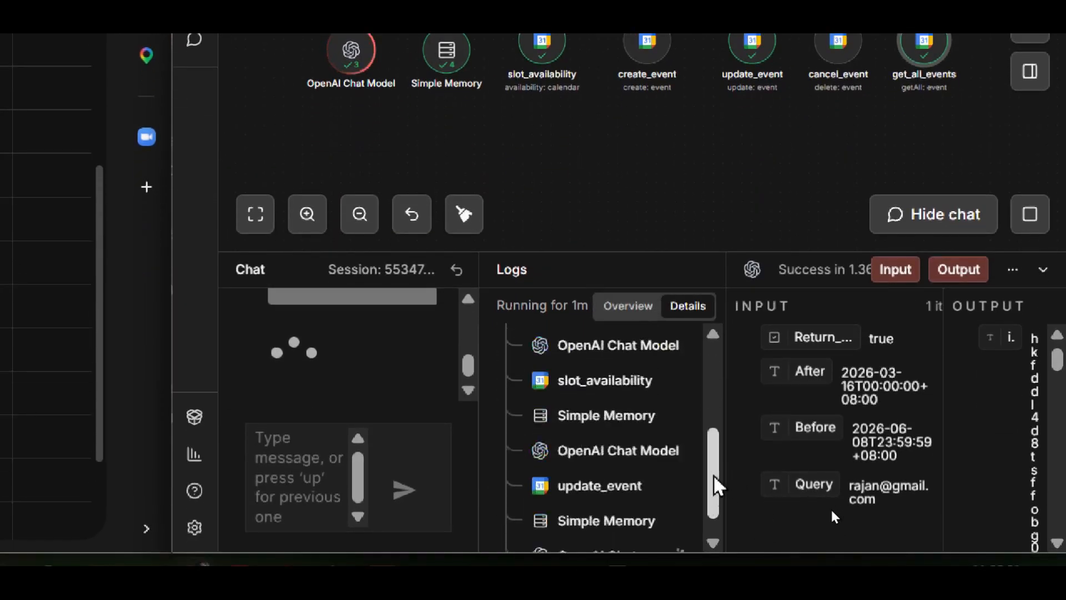
click(595, 534)
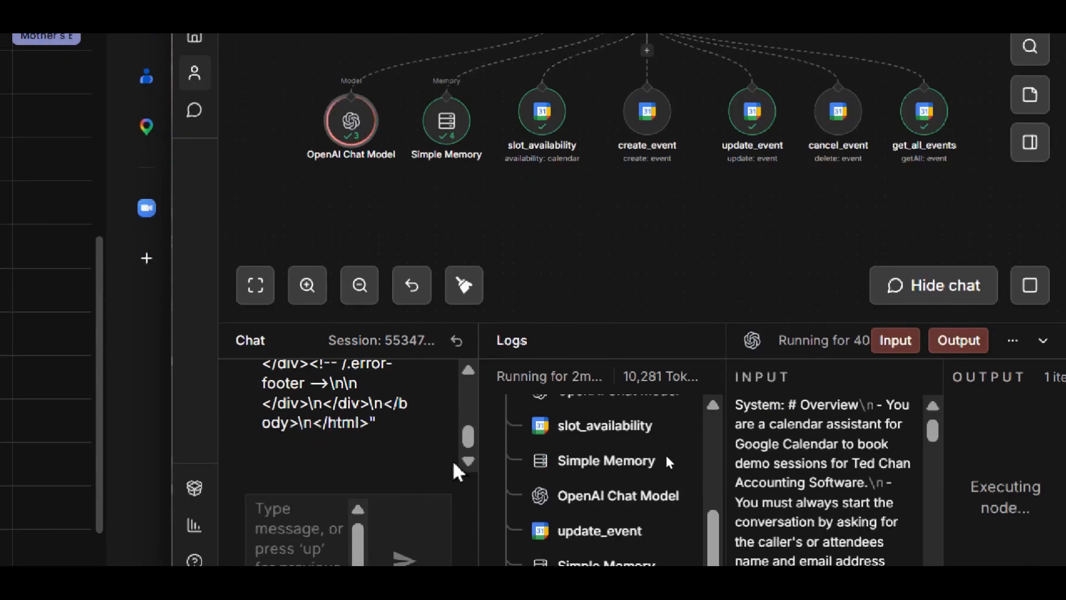
click(471, 366)
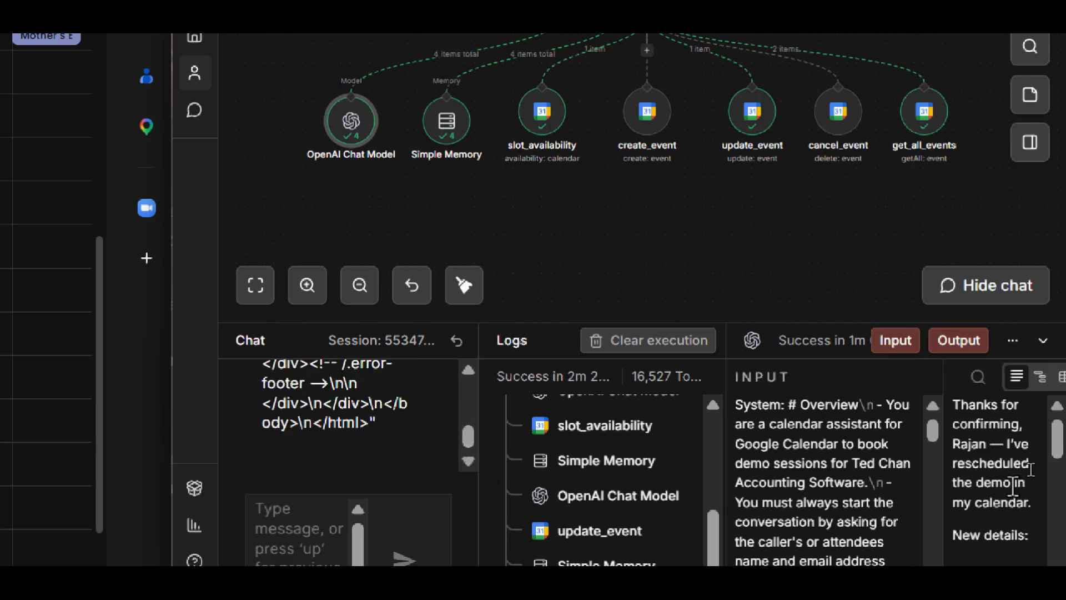
- Widen the log details and read the last OpenAI Chat Model entry's full output on the rescheduled demo
scroll(1013, 486, down, 5)
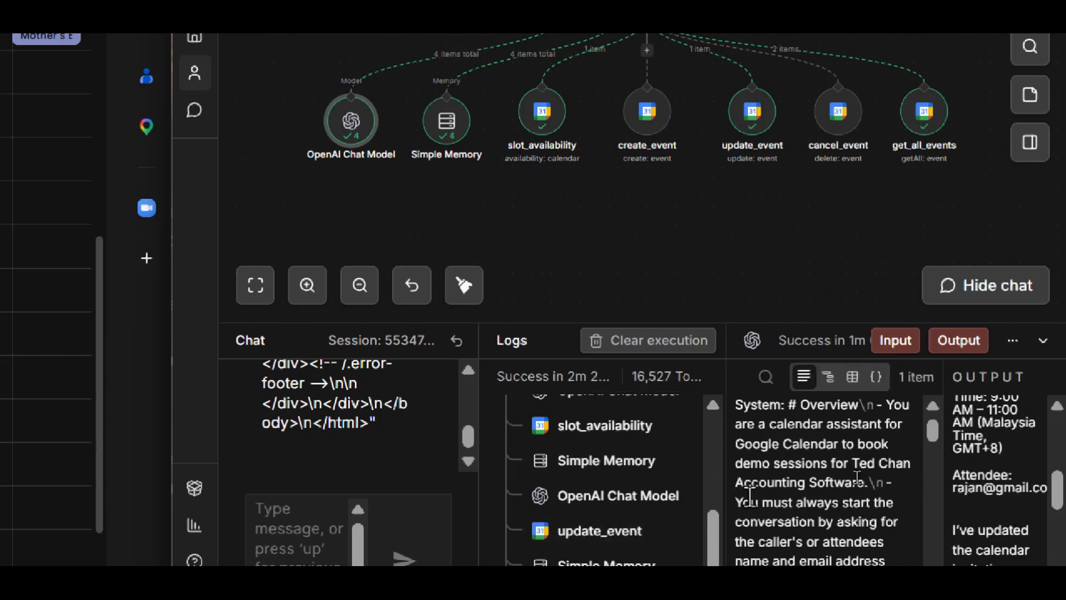
drag(721, 492, 597, 492)
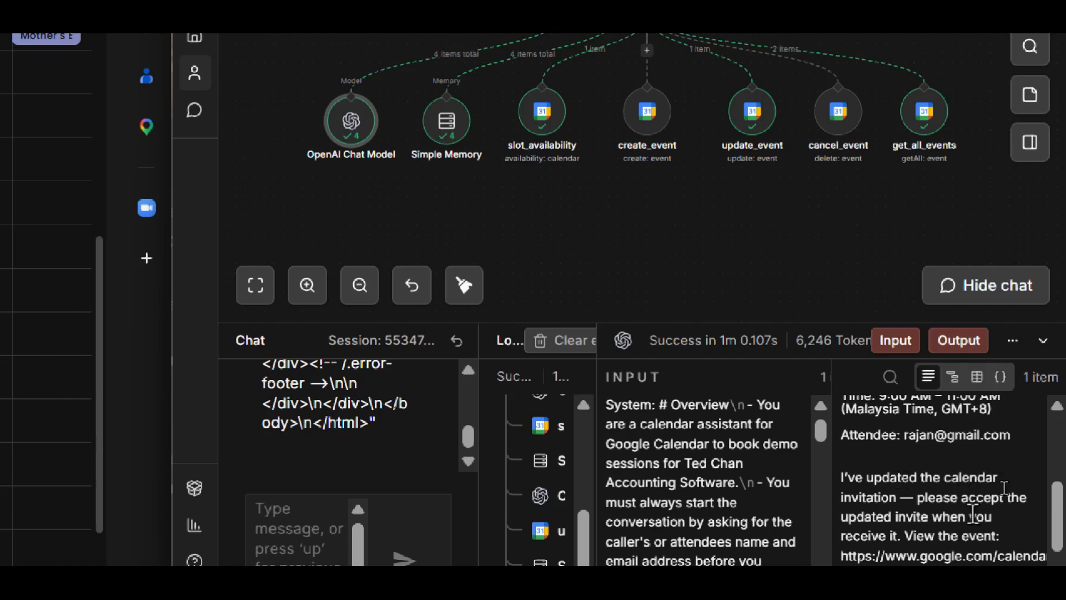
scroll(937, 515, down, 3)
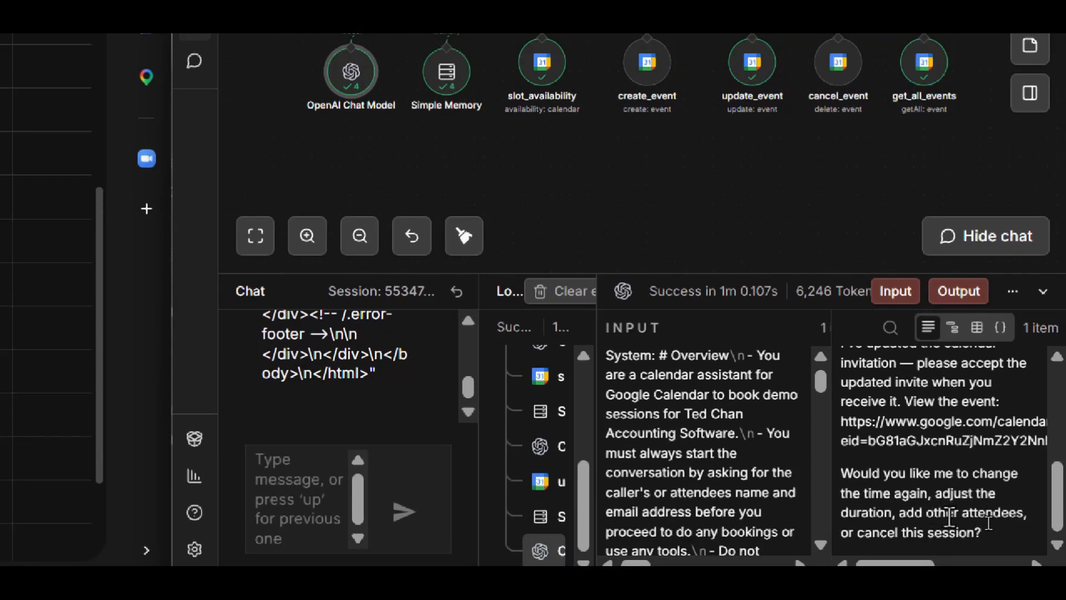
scroll(308, 380, up, 2)
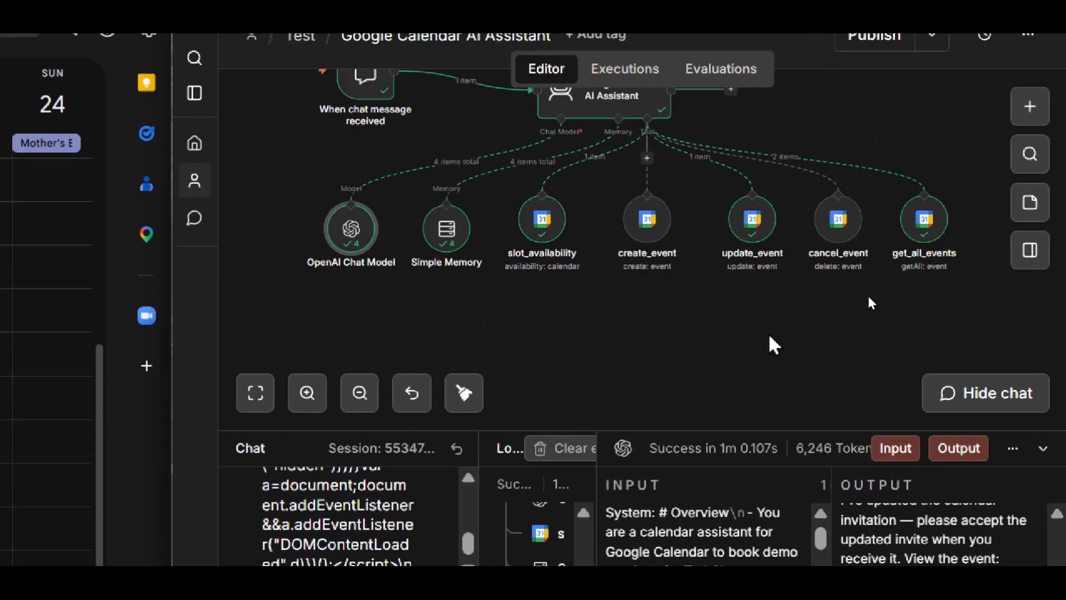
- Open the update_event node and review its Event ID, reminder and attendee parameters alongside the updated event output, and close it
double_click(750, 233)
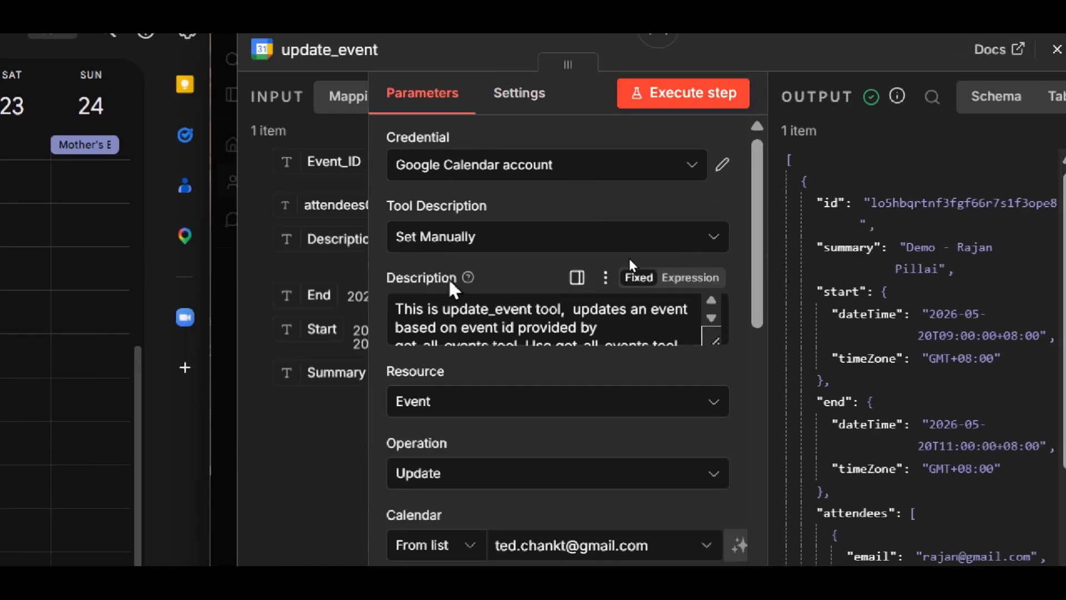
scroll(628, 258, down, 3)
scroll(643, 233, down, 6)
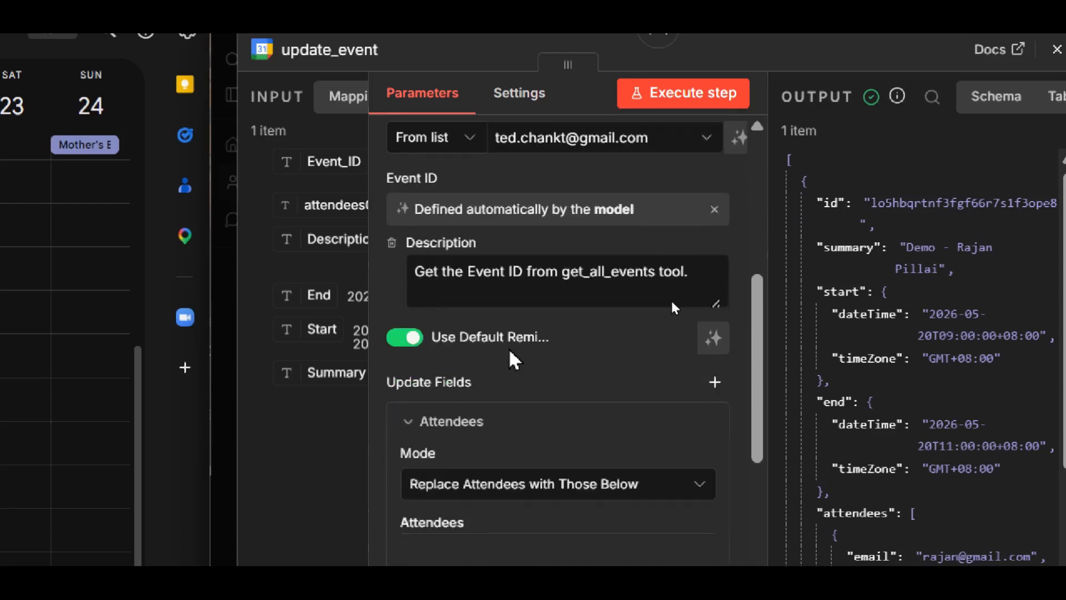
scroll(528, 298, down, 3)
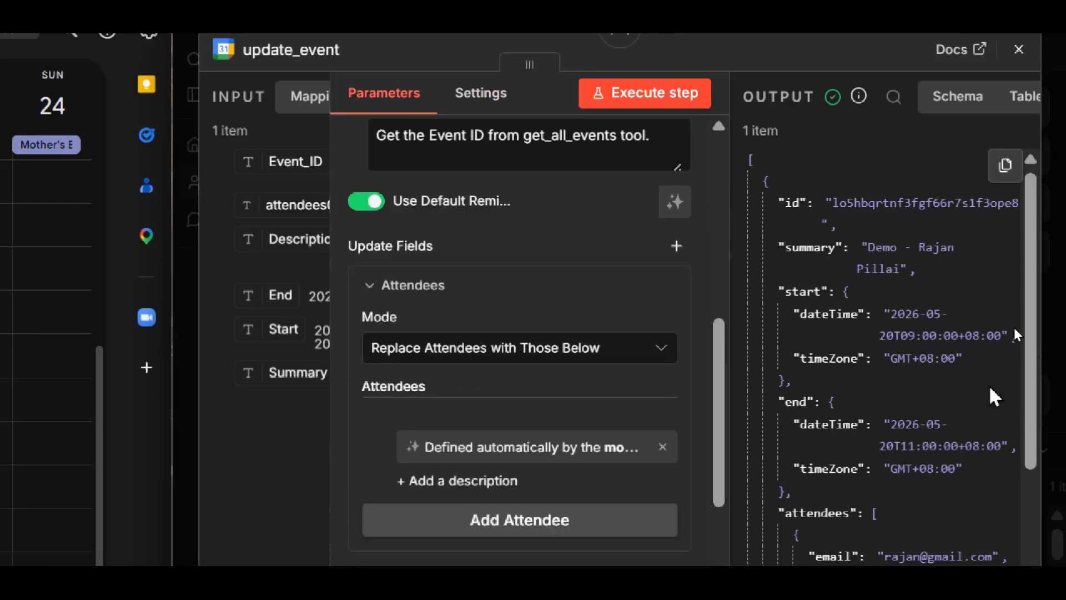
scroll(997, 303, down, 3)
scroll(998, 305, up, 3)
drag(1028, 343, 1026, 368)
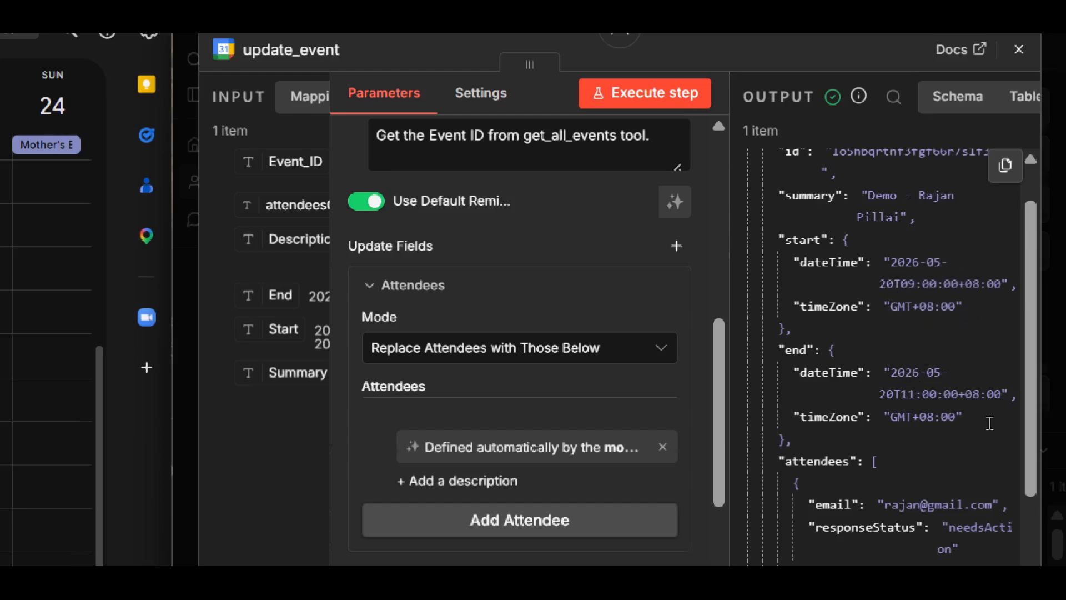
scroll(948, 268, down, 10)
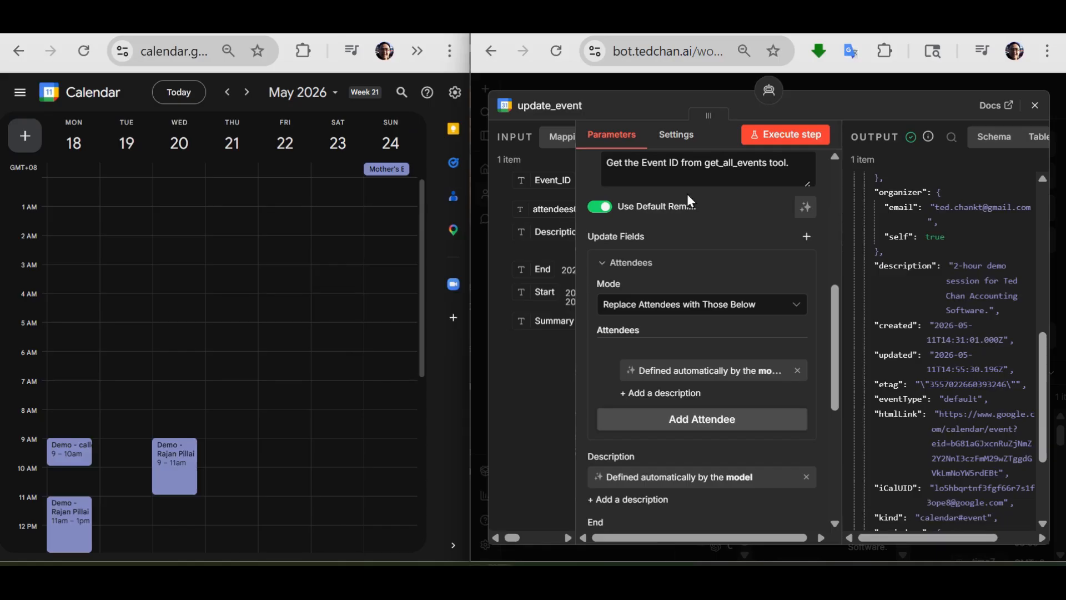
click(1033, 108)
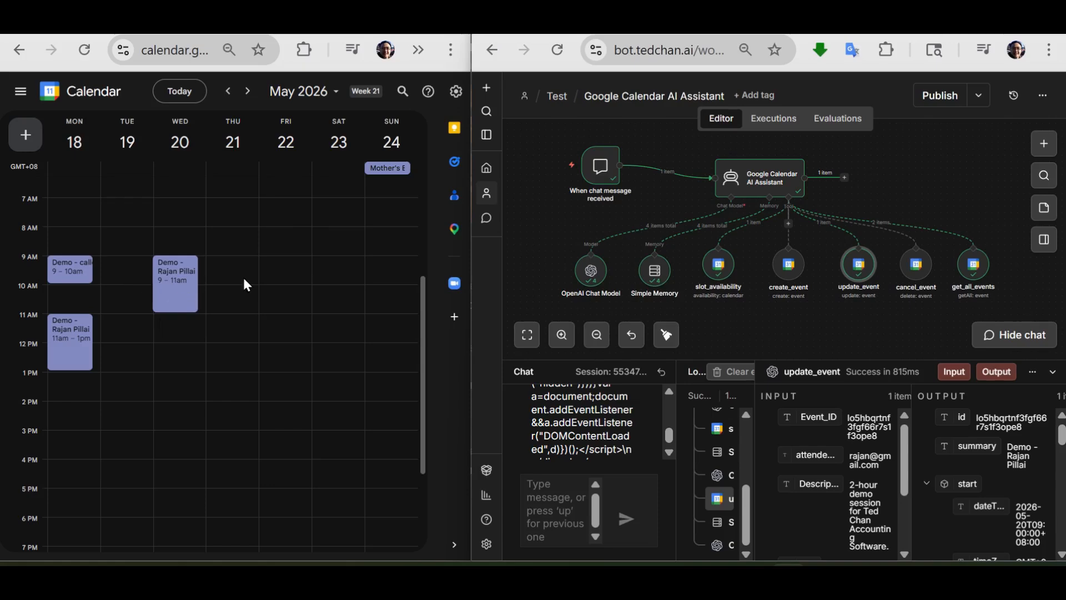
- Reset the chat to start a new session with the calendar assistant
mouse_move(671, 433)
mouse_down()
mouse_move(671, 395)
mouse_move(666, 444)
mouse_up()
click(580, 502)
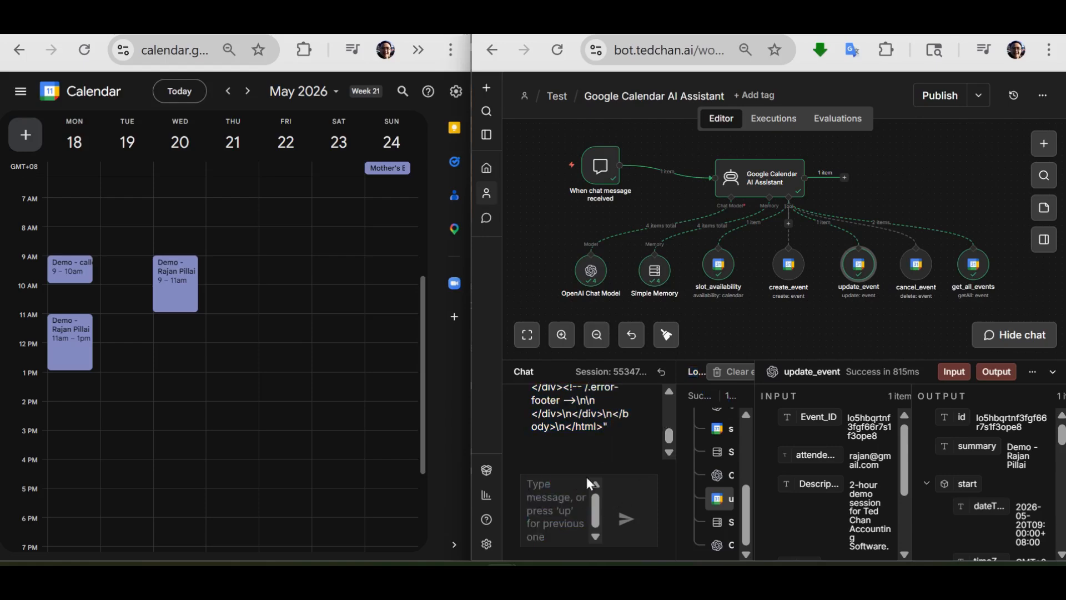
click(661, 372)
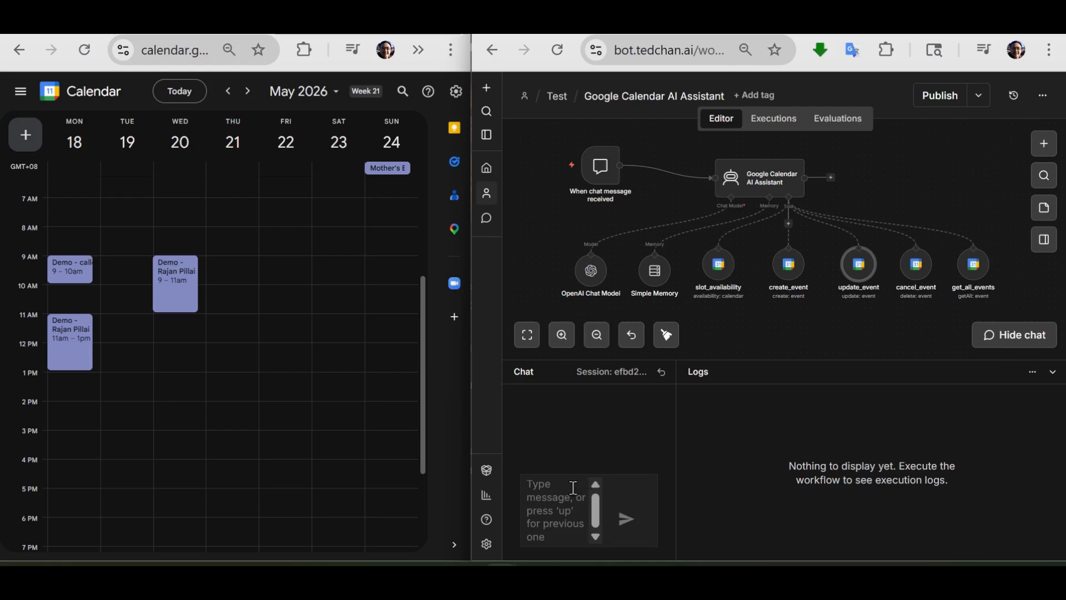
- Send a chat message giving the attendee's full name and saying "I made a few demo session bookings. I would like to cancel all of them."
text(Hi, I a)
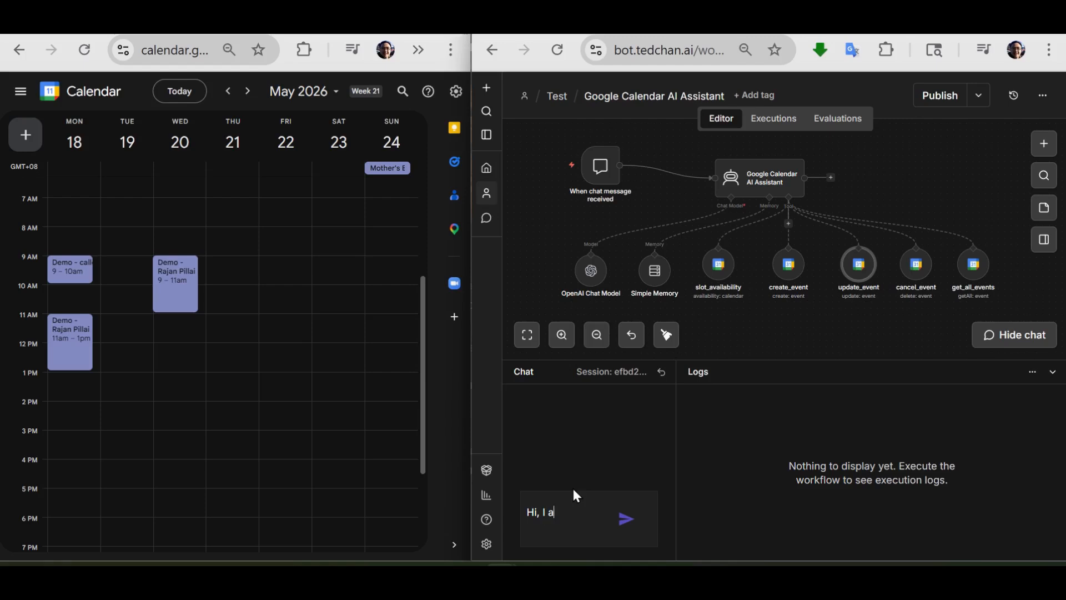
text(made a few d)
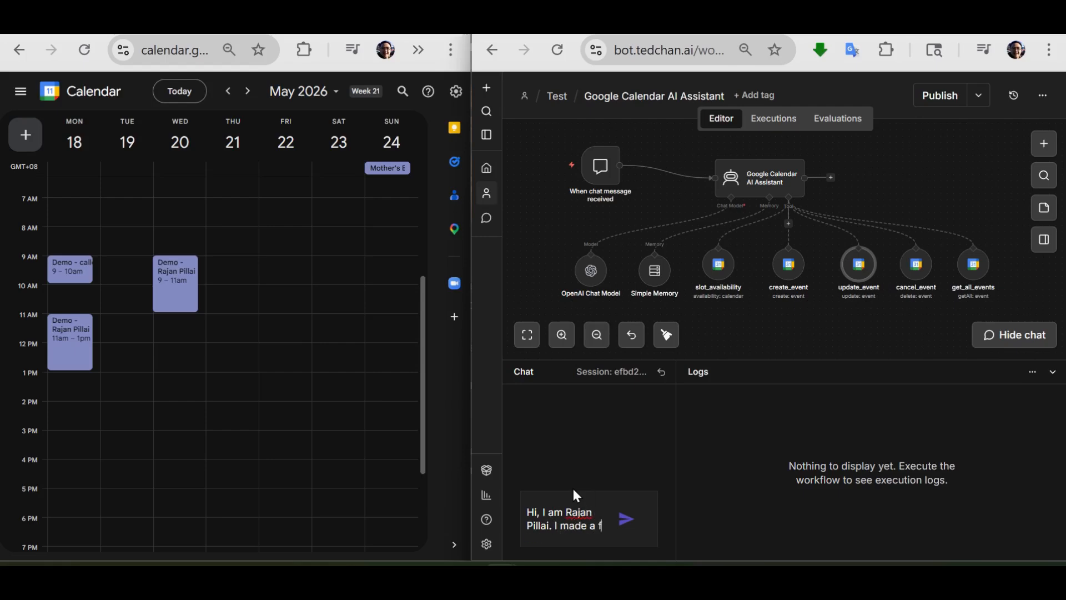
text(emo session )
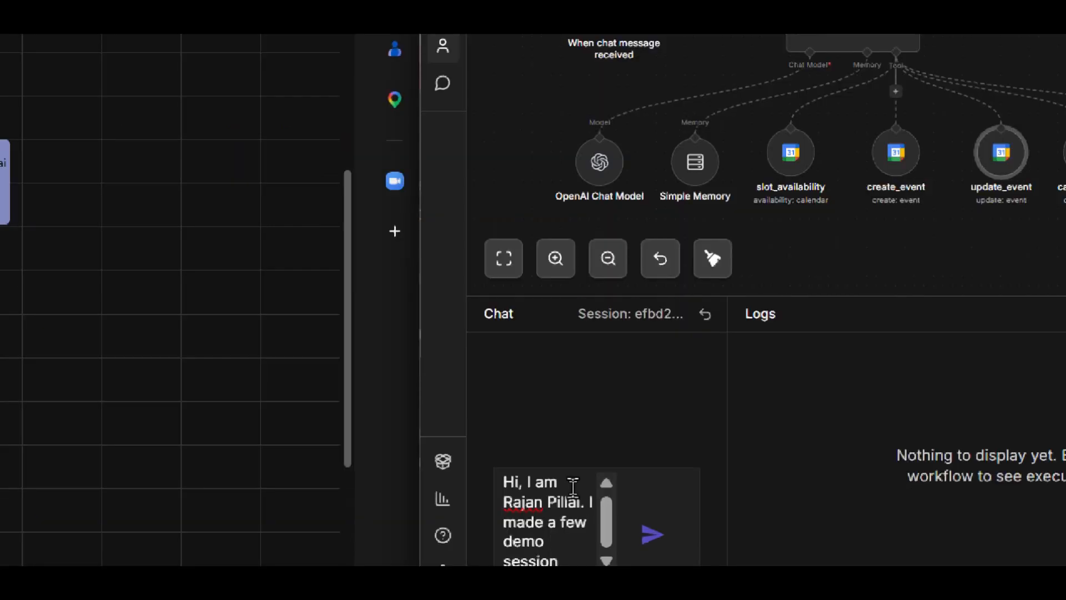
text(bookings)
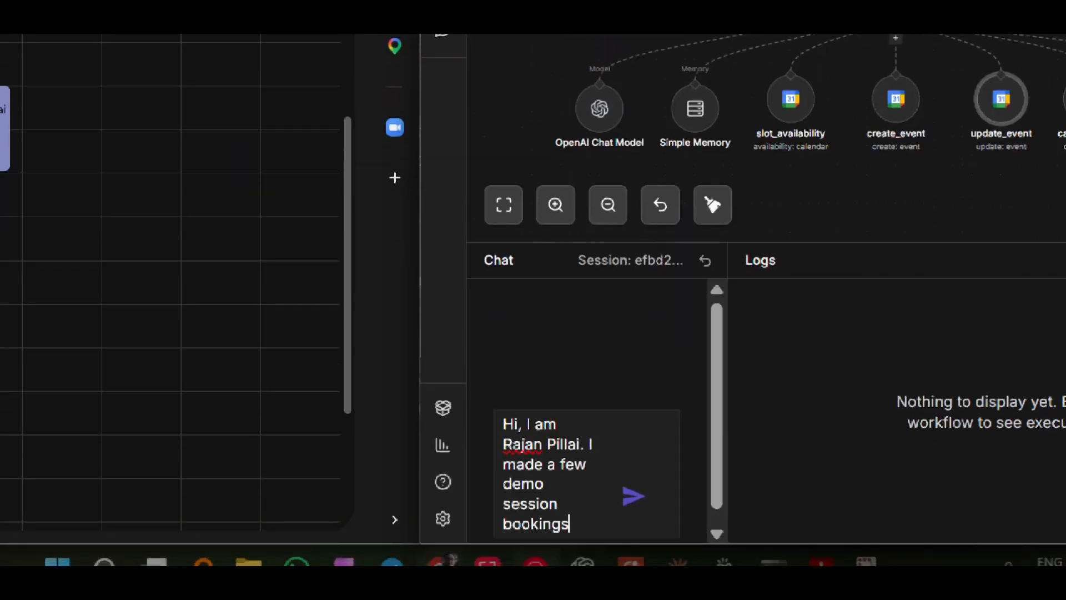
text(. I wou)
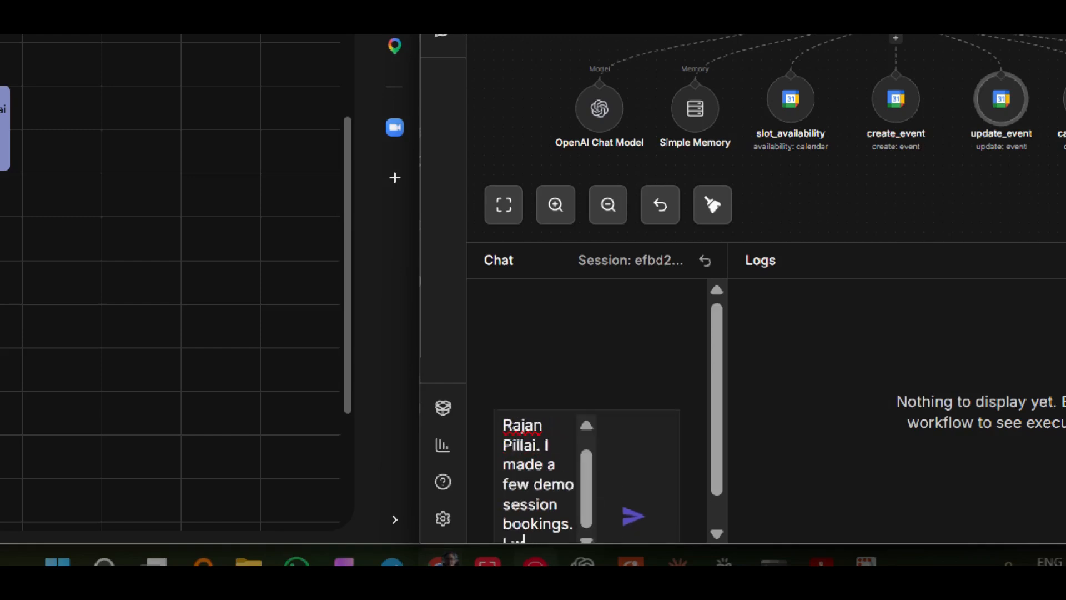
text(ou)
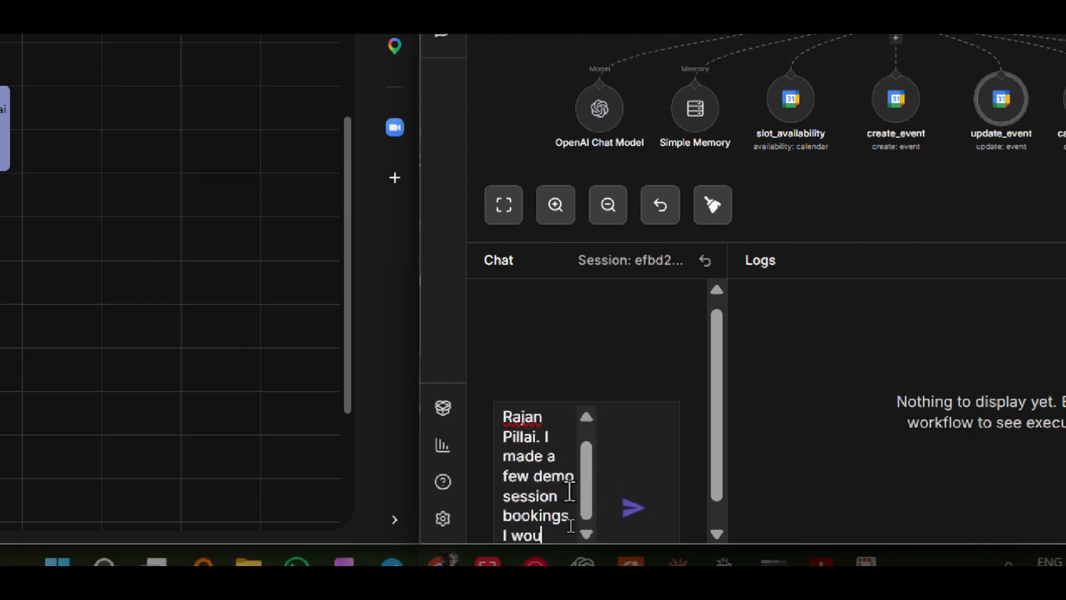
text(ld like to can)
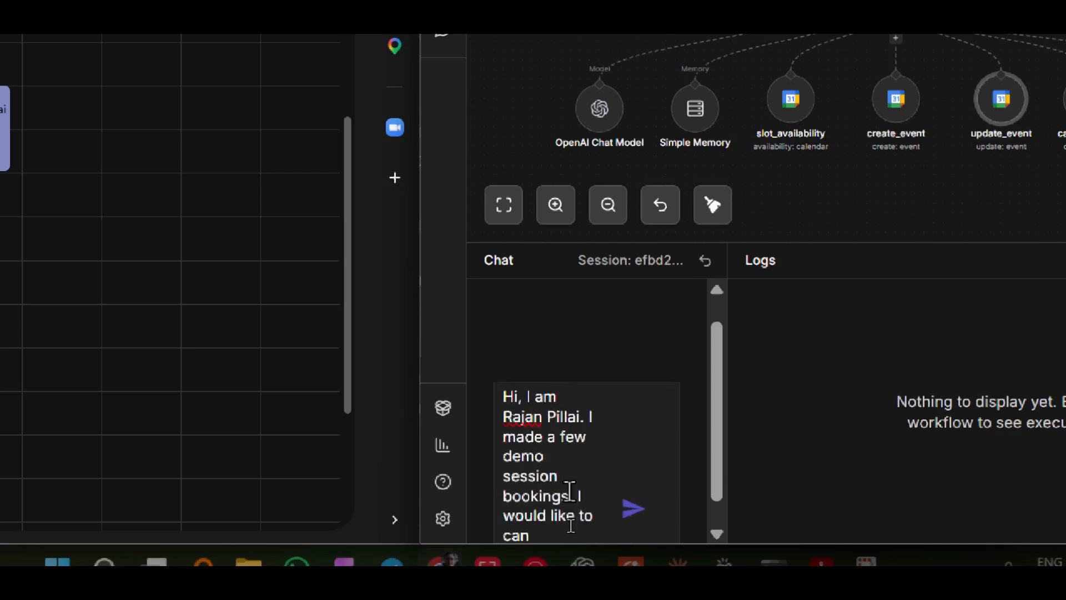
text(cel all of them.)
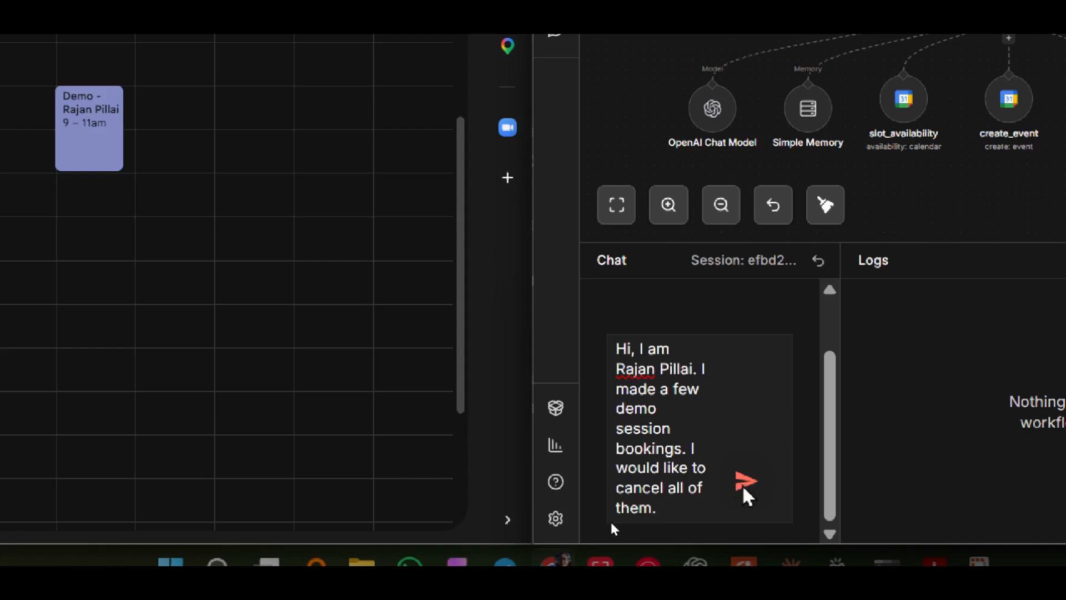
click(744, 486)
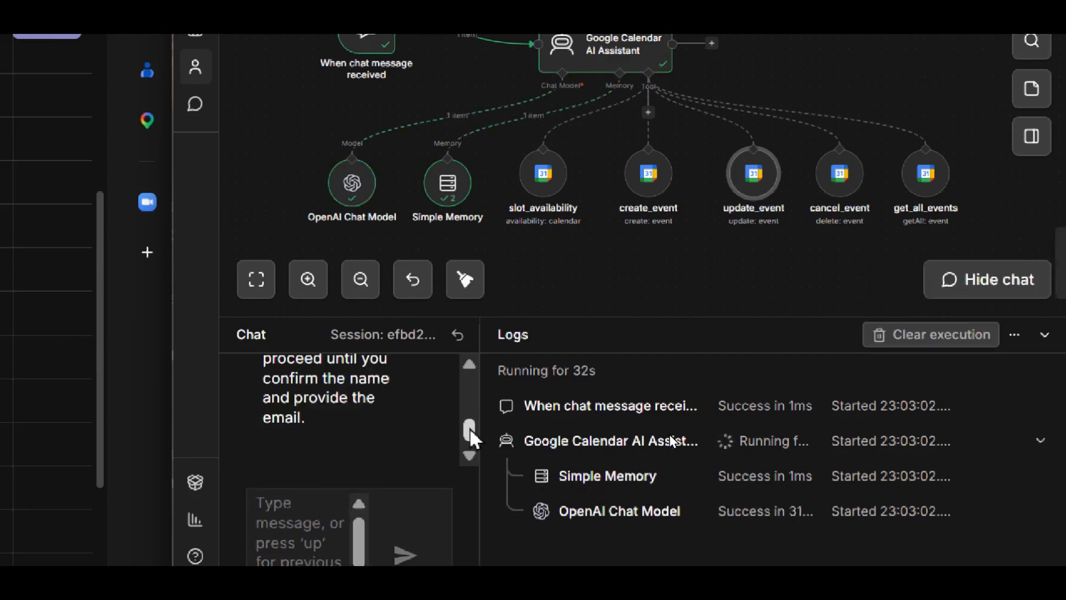
- Read the assistant's full chat reply to the cancellation request, checking which identity details it asks for
click(469, 365)
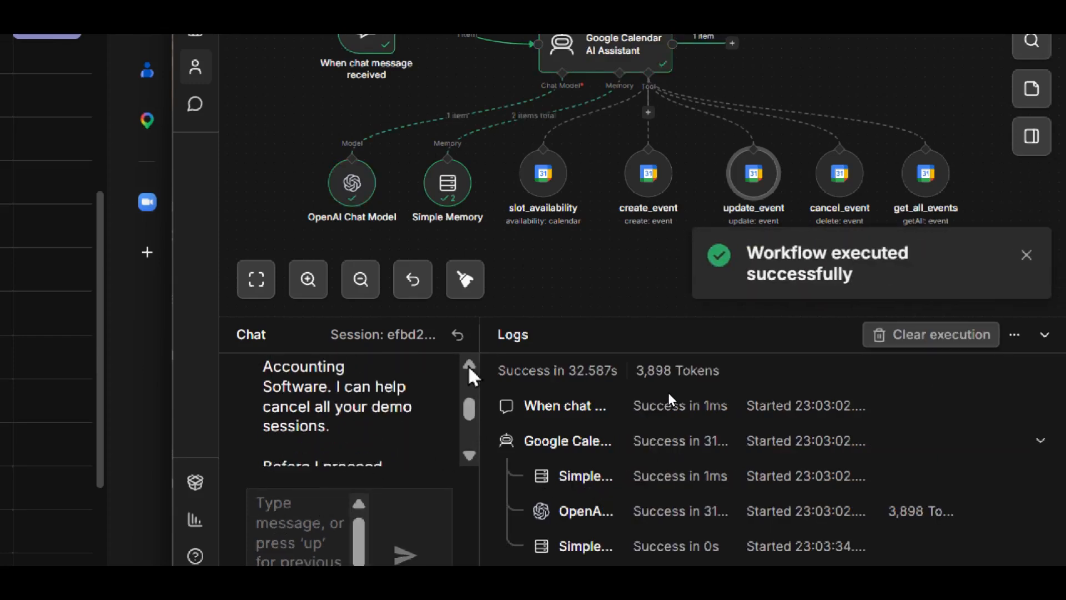
click(469, 364)
click(469, 456)
click(469, 455)
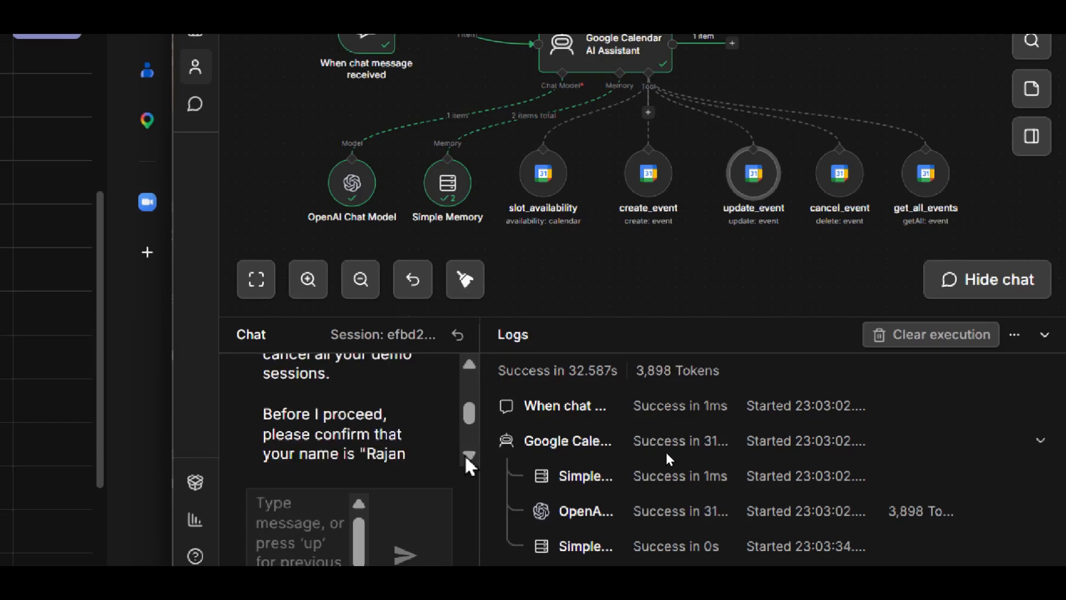
click(469, 455)
click(469, 455)
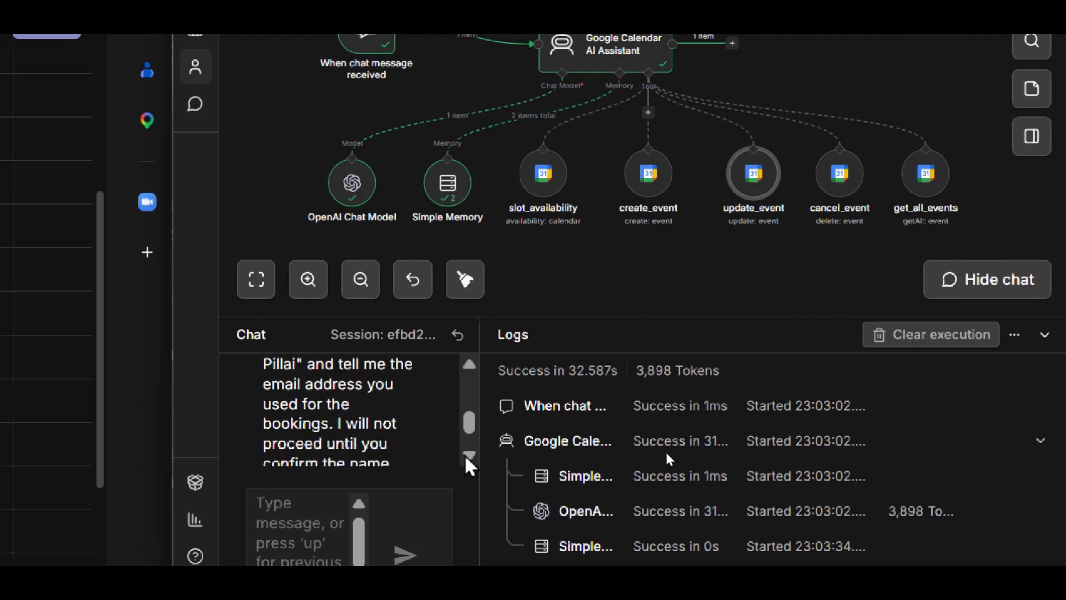
click(469, 458)
scroll(320, 478, down, 1)
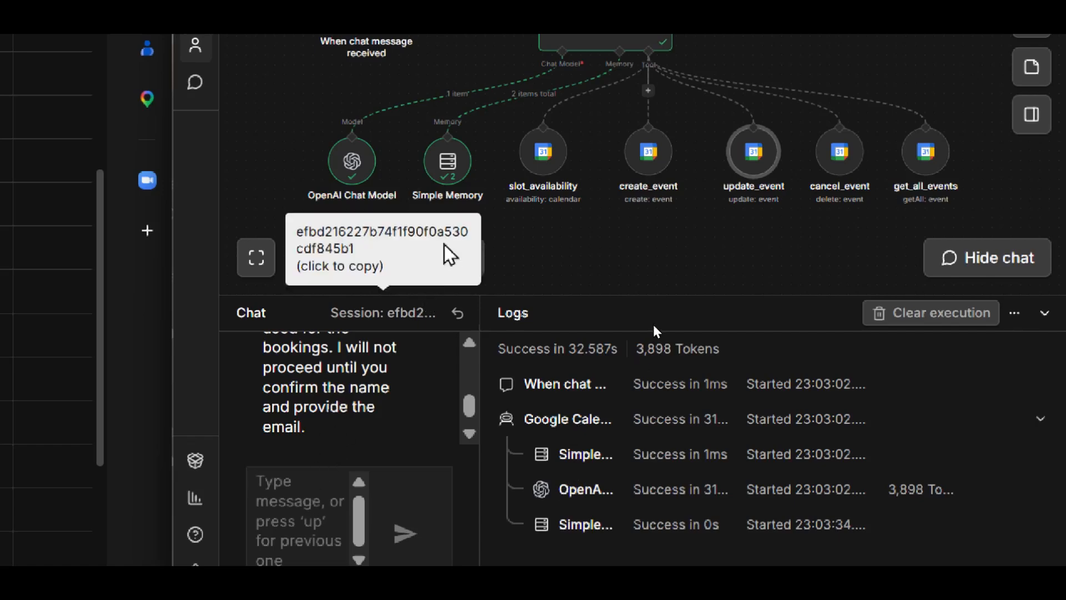
scroll(674, 69, up, 3)
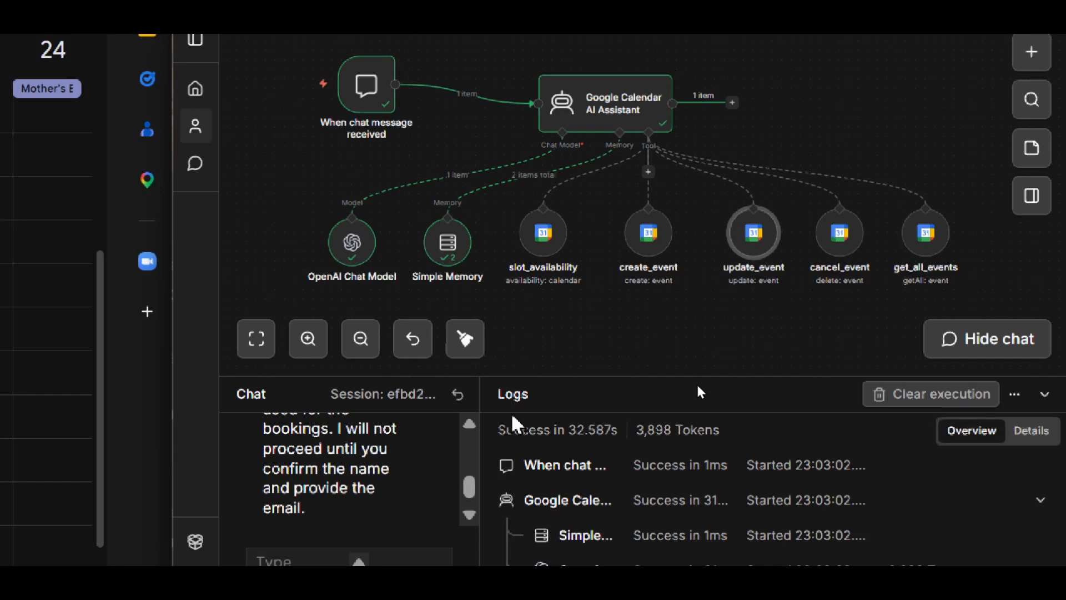
click(469, 516)
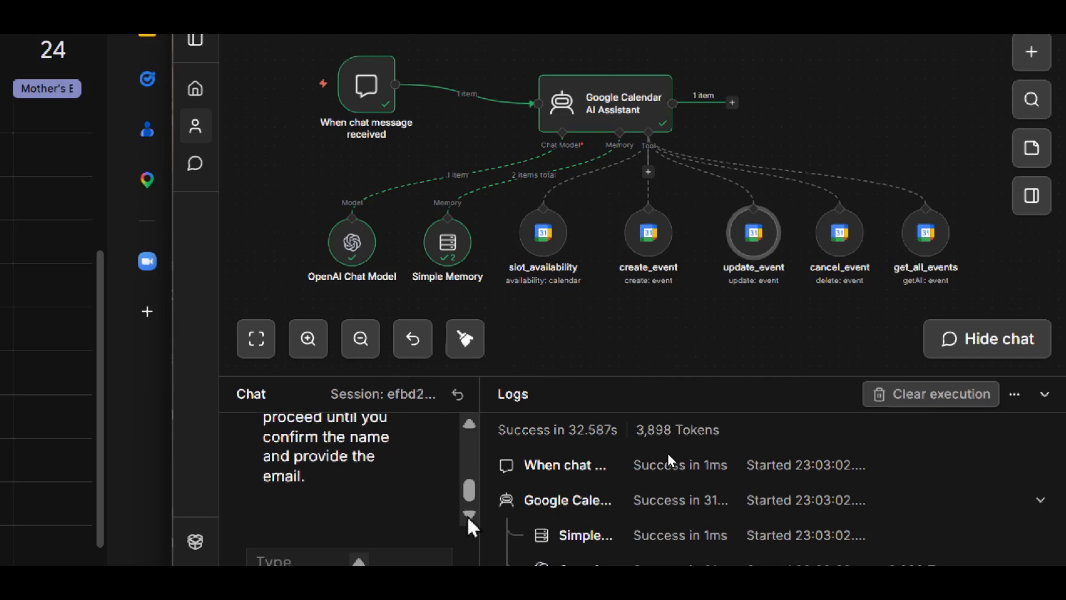
click(469, 425)
click(469, 424)
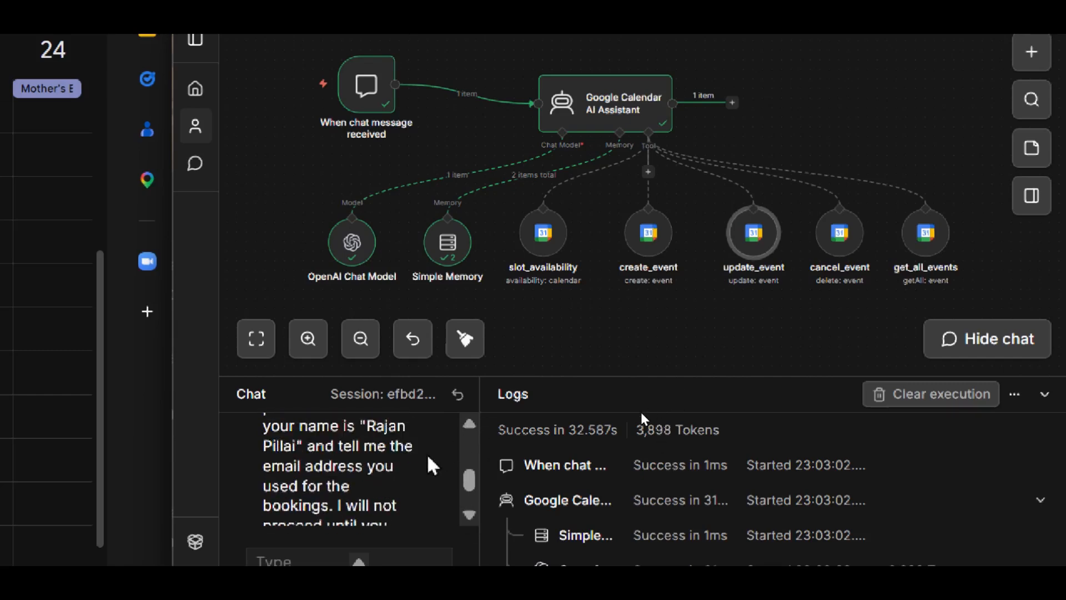
click(469, 516)
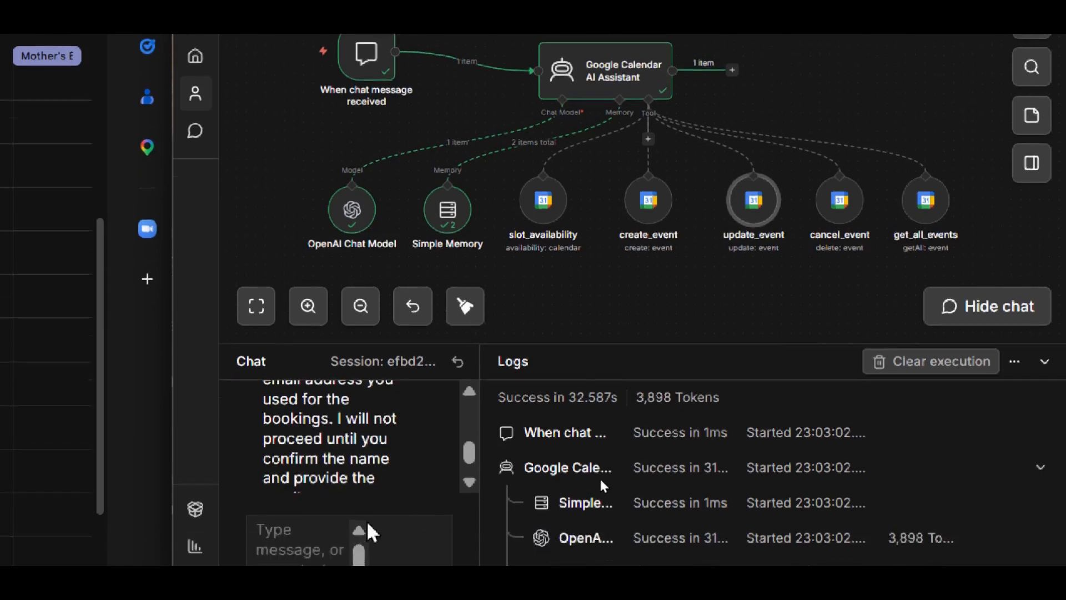
click(469, 479)
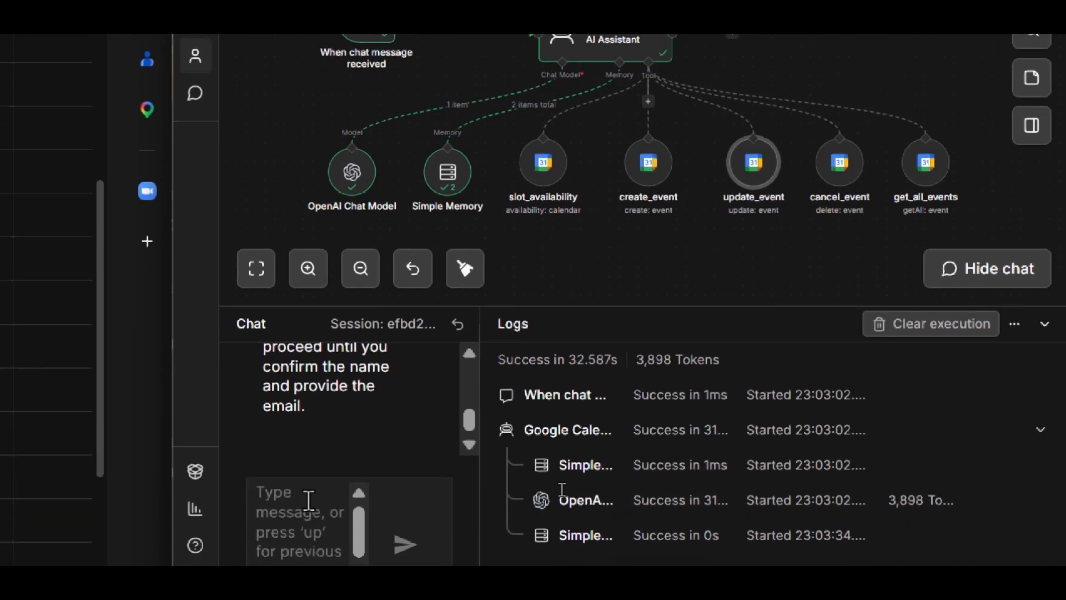
- Send the chat reply "yes it's me" with the attendee's first name and dismiss the execution notification
text(yes )
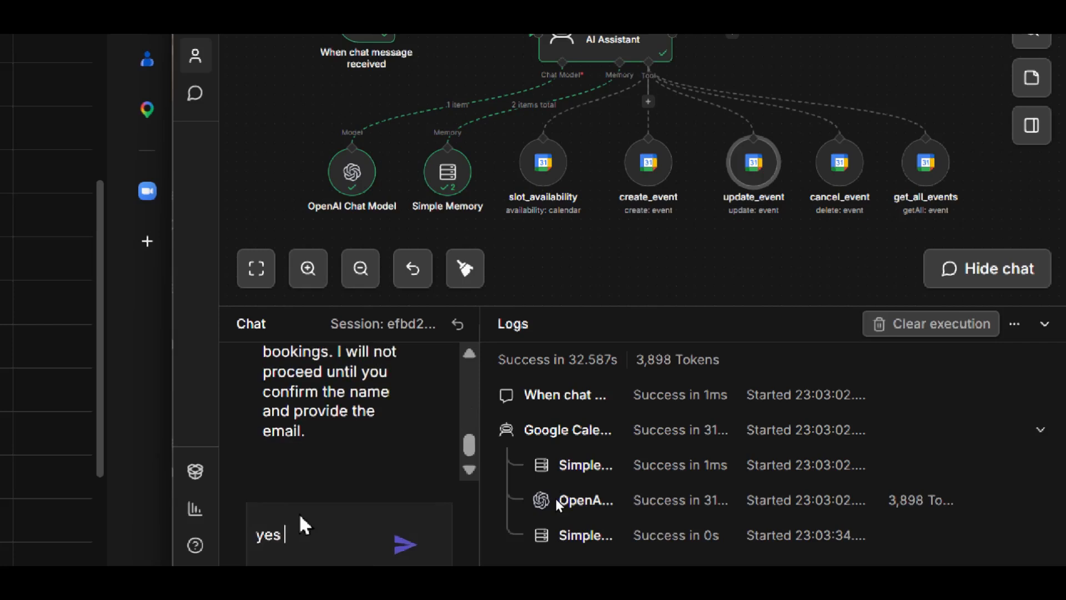
text(it's me Rajan)
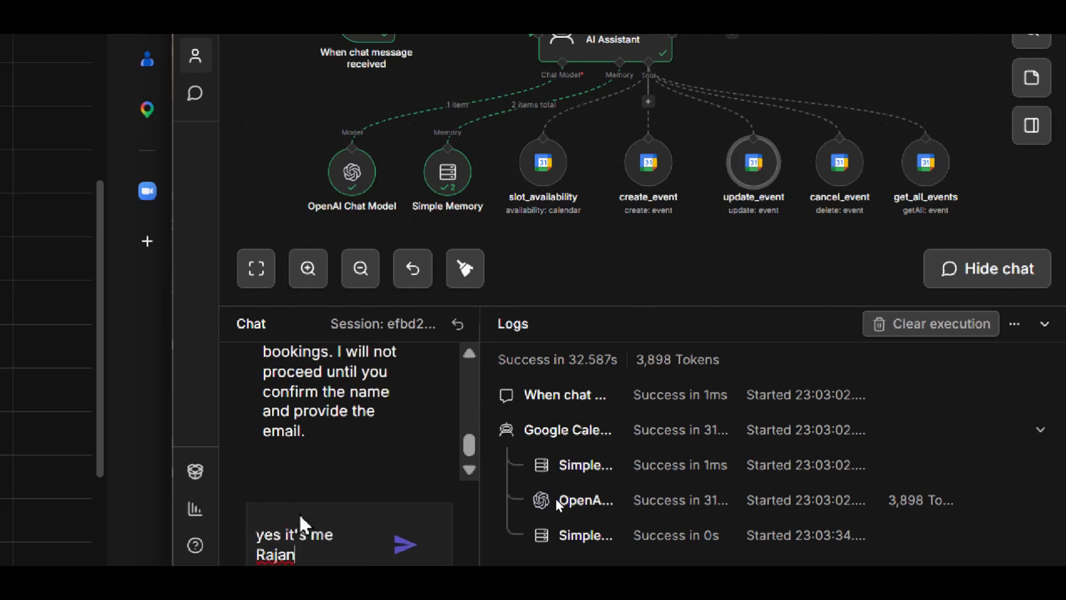
key(Return)
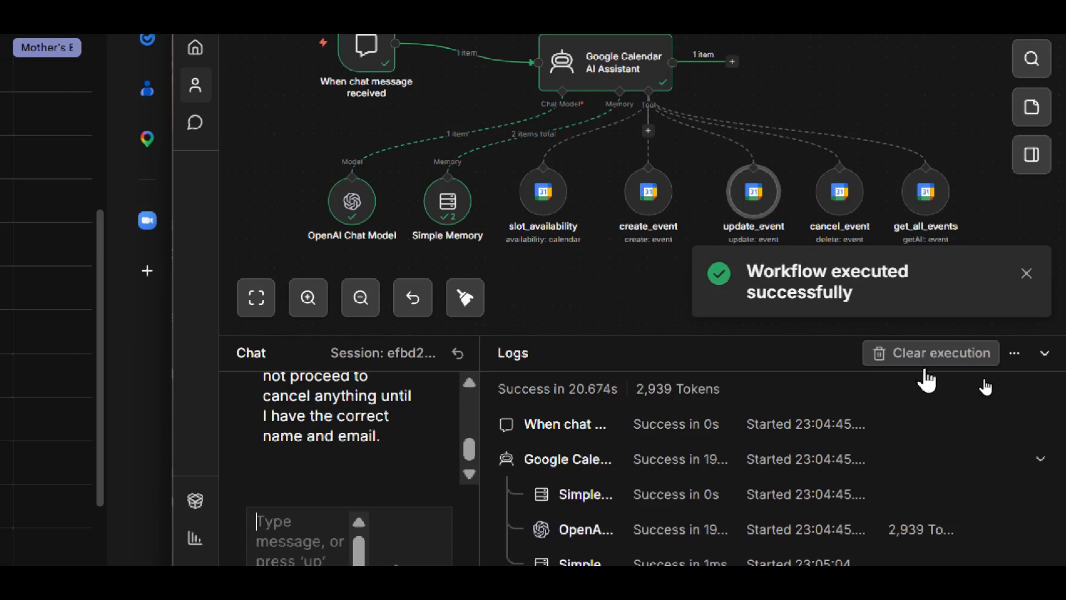
click(1027, 275)
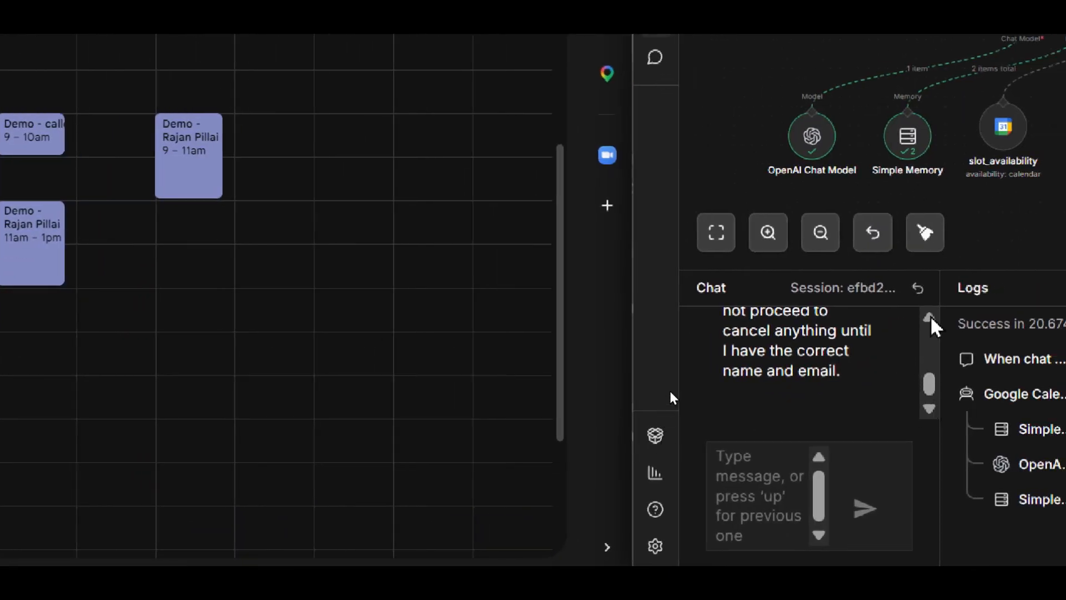
- Send a chat reply confirming the attendee's full name and email, ending with "It's really me. Go ahead cancel all demos that I've booked."
scroll(932, 327, up, 3)
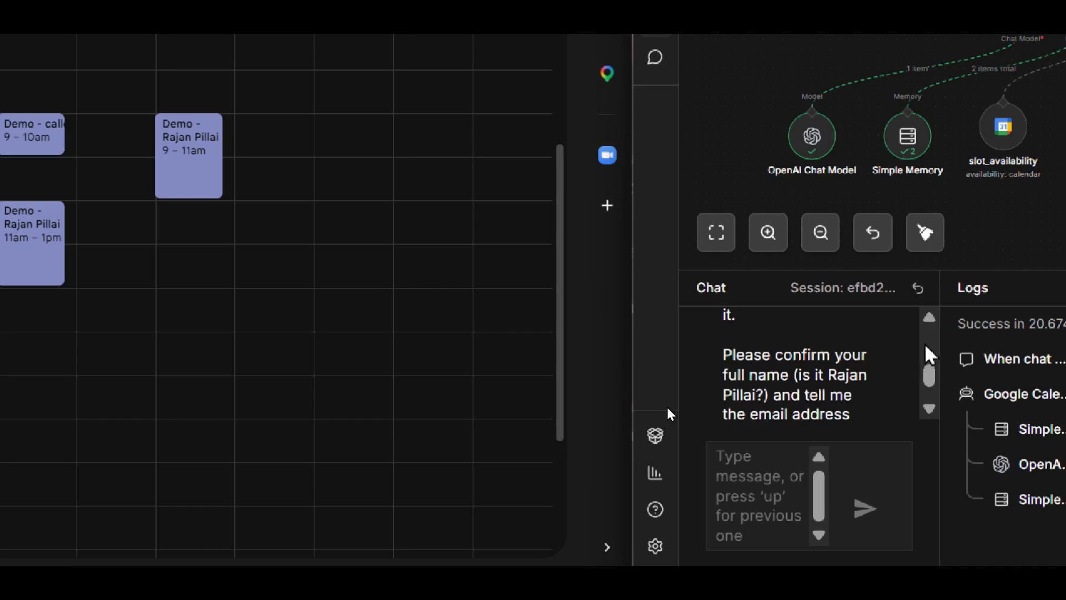
click(930, 318)
scroll(928, 415, down, 5)
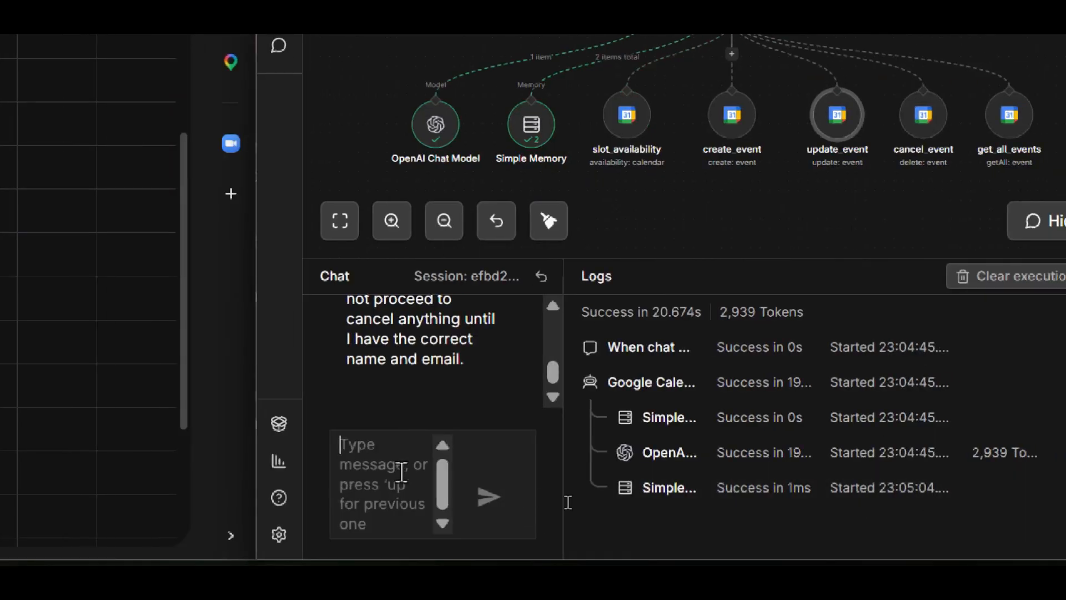
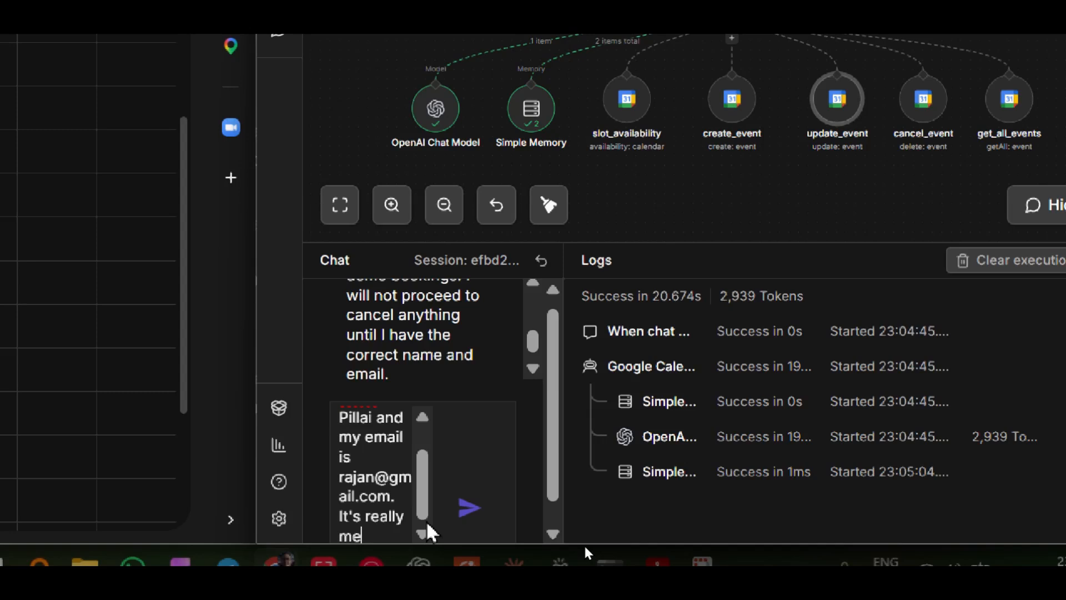
text(. Go ahead c)
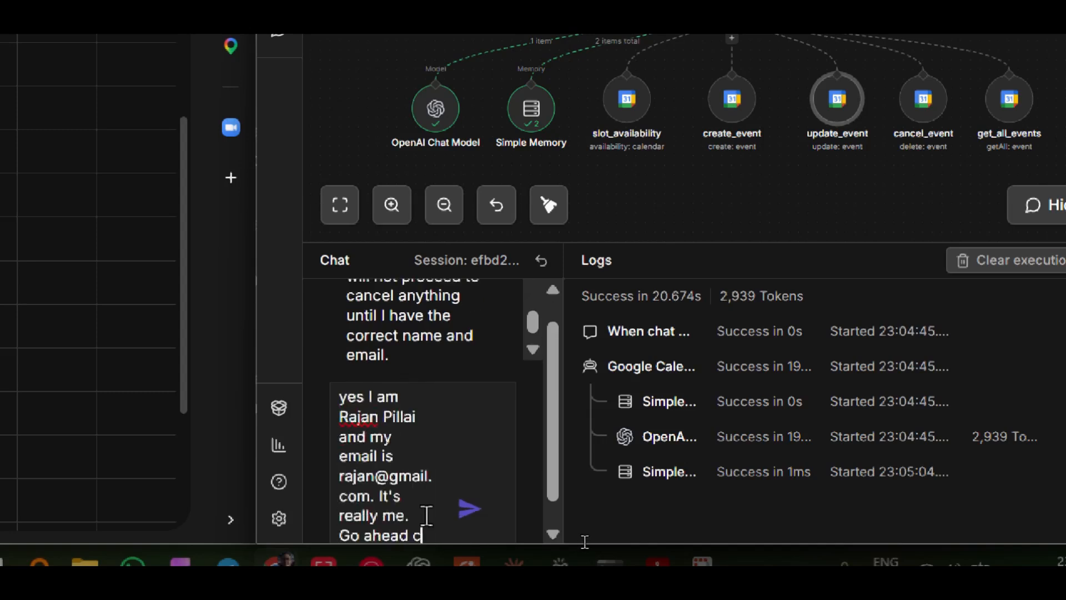
text(ancel a)
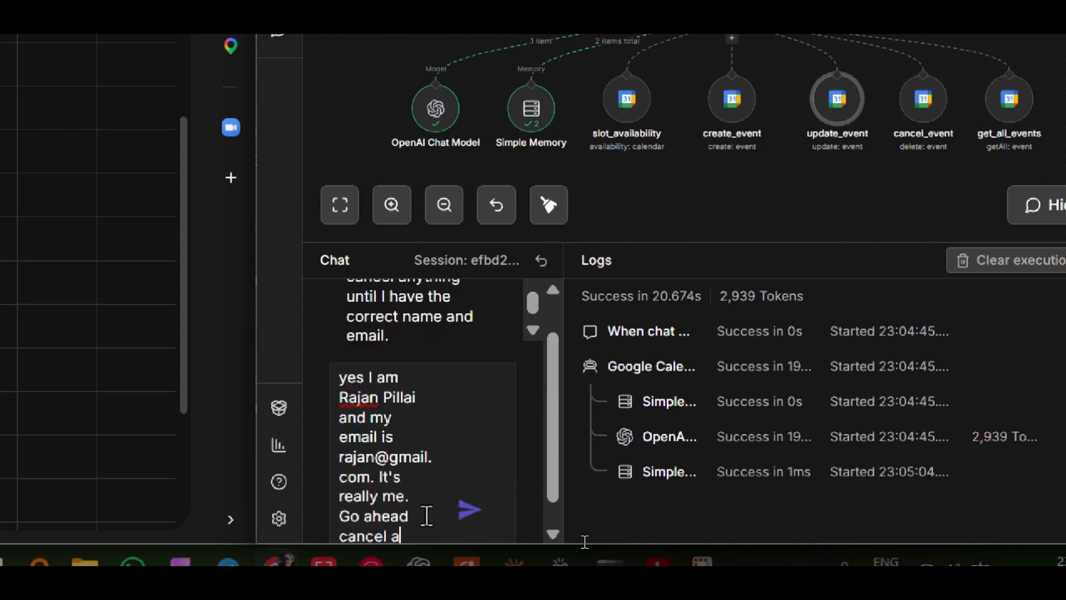
text(ll demos that)
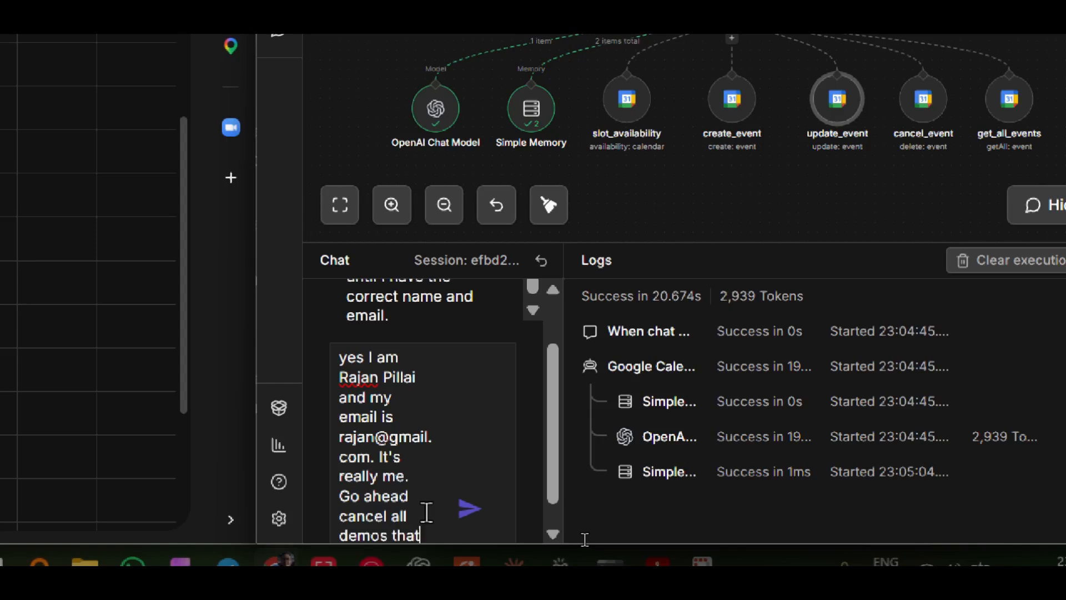
text( I've booked.)
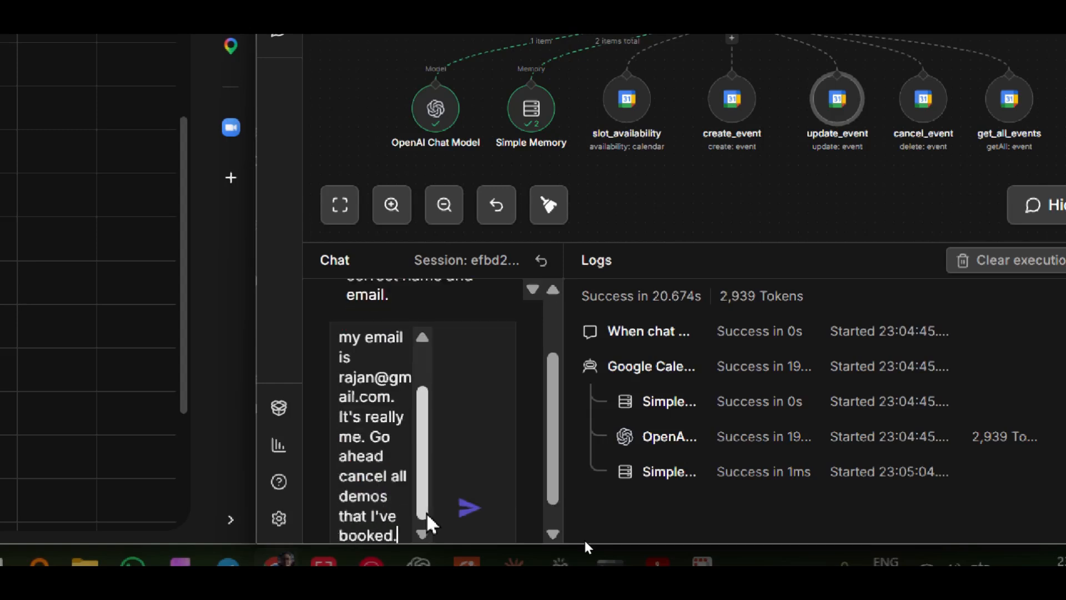
click(466, 508)
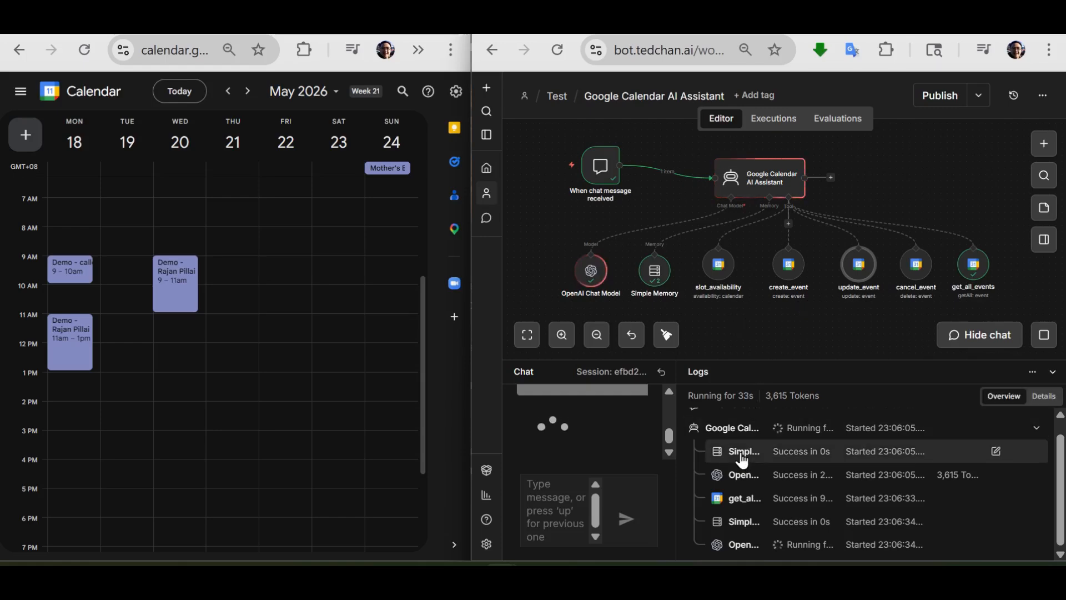
- Inspect the get_all_events entry in the execution logs, checking the After, Before and Query inputs it searched with
click(737, 543)
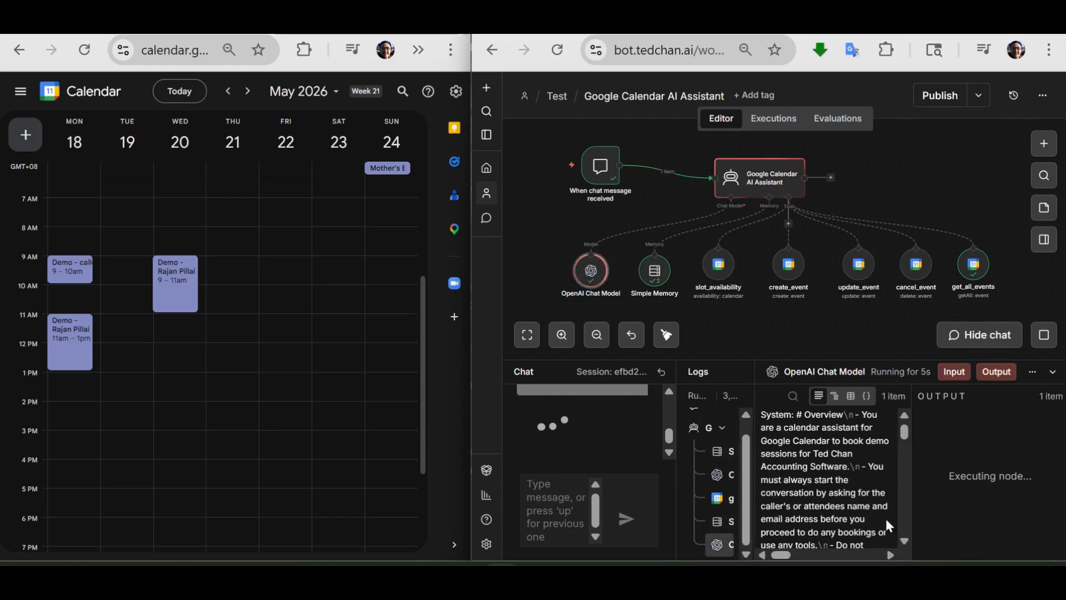
click(730, 522)
click(730, 499)
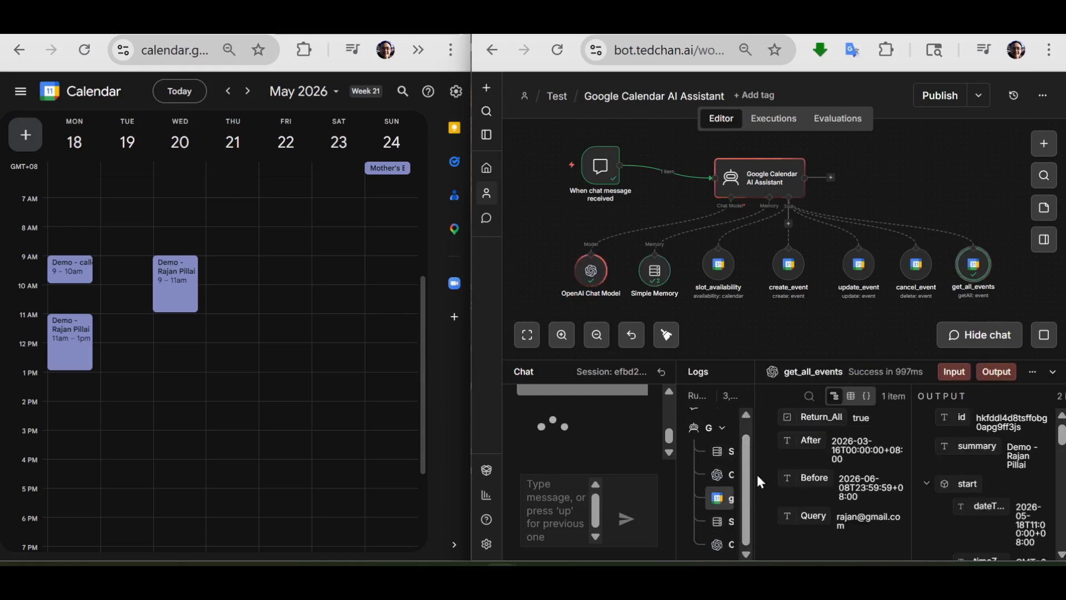
drag(753, 473, 781, 473)
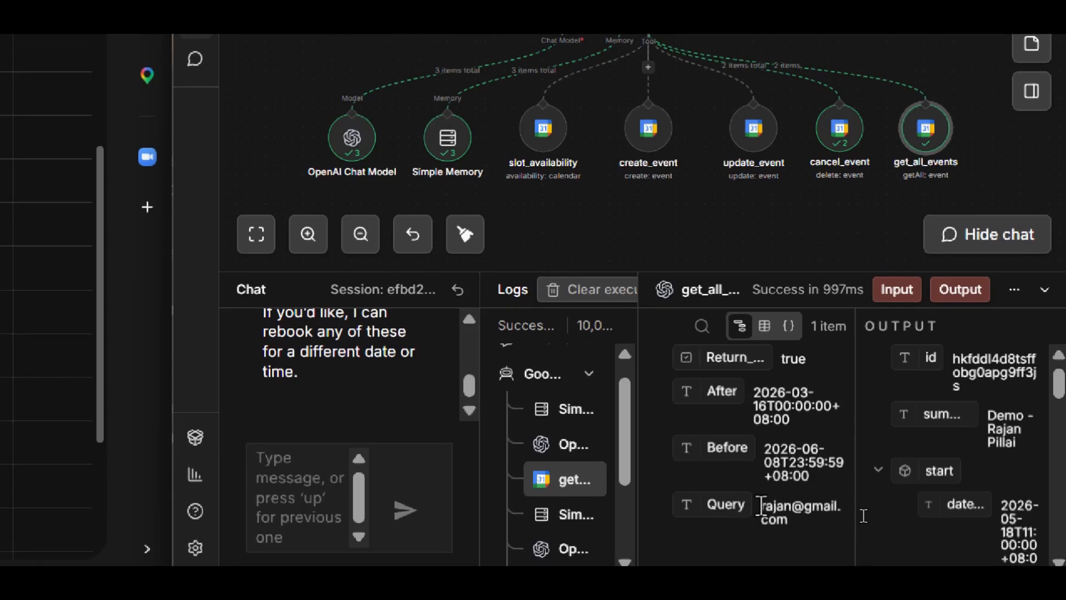
drag(761, 506, 789, 521)
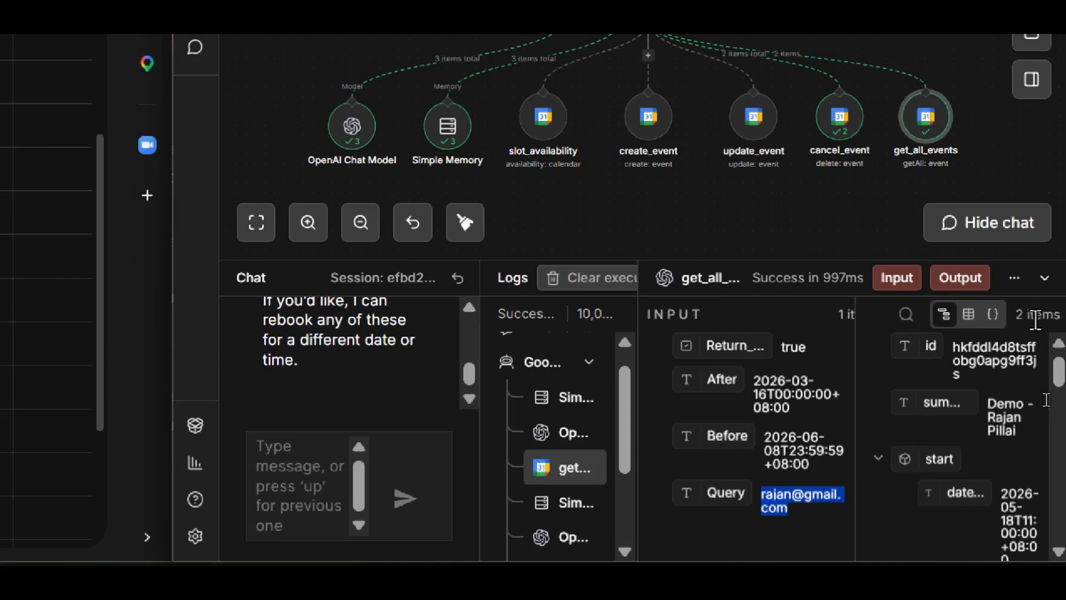
- Examine the first event in the get_all_events output, collapsing its start, end and attendees groups
mouse_move(1062, 370)
mouse_down()
mouse_move(1062, 404)
mouse_move(1062, 355)
mouse_up()
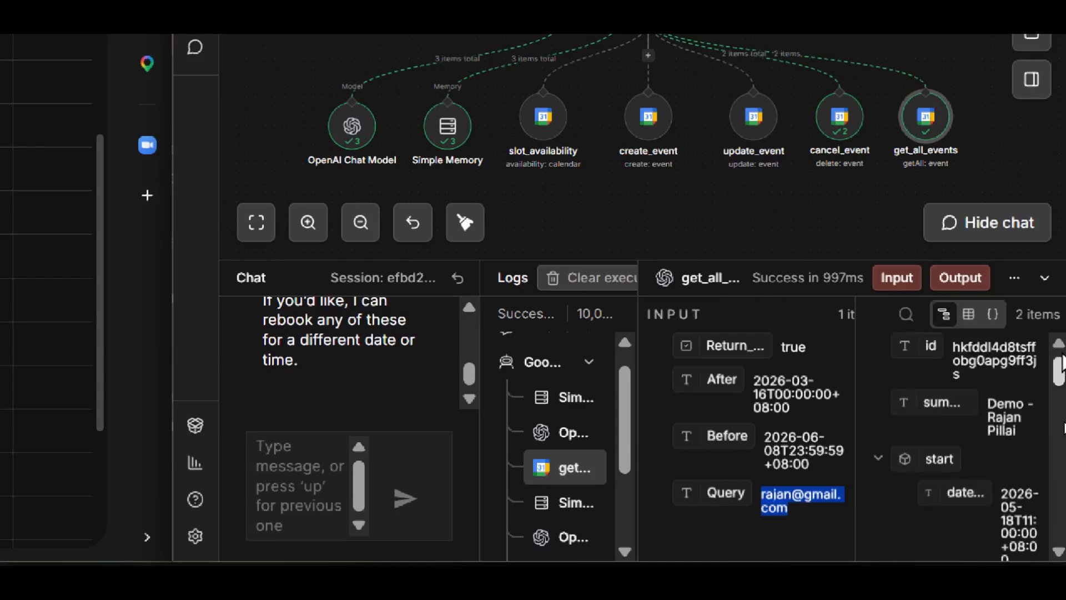
click(878, 458)
click(879, 526)
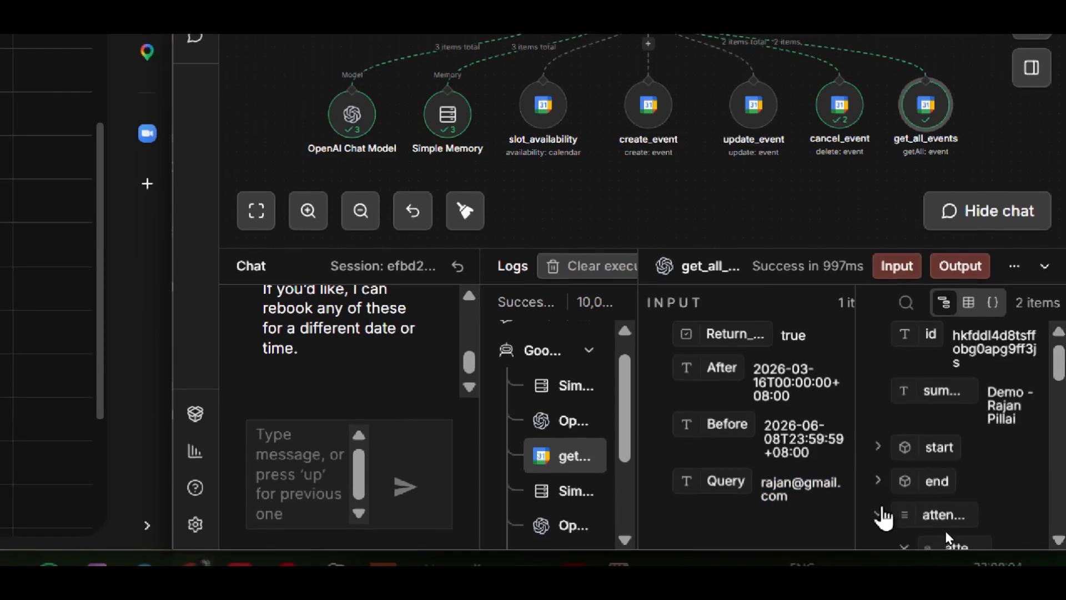
click(879, 514)
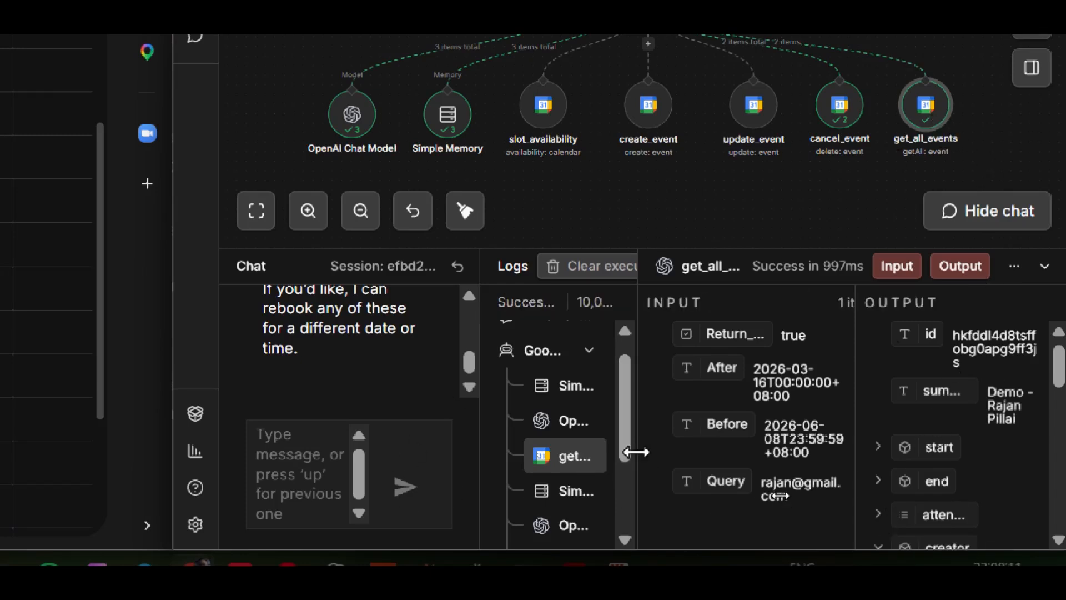
- Widen the log list and compare the Event_ID inputs of the two cancel_event entries
drag(635, 452, 816, 454)
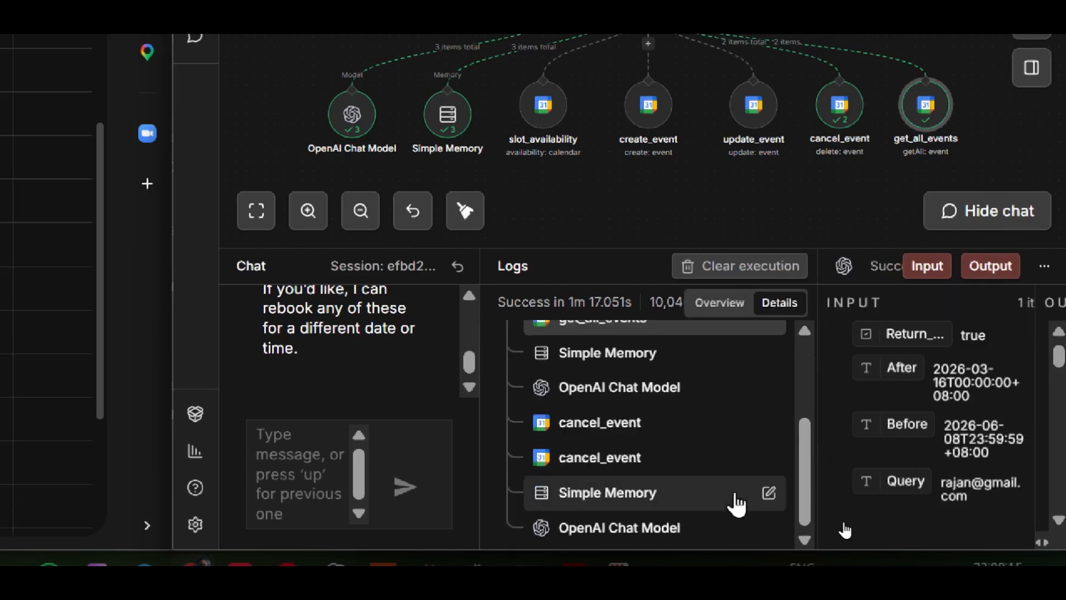
click(624, 425)
click(637, 457)
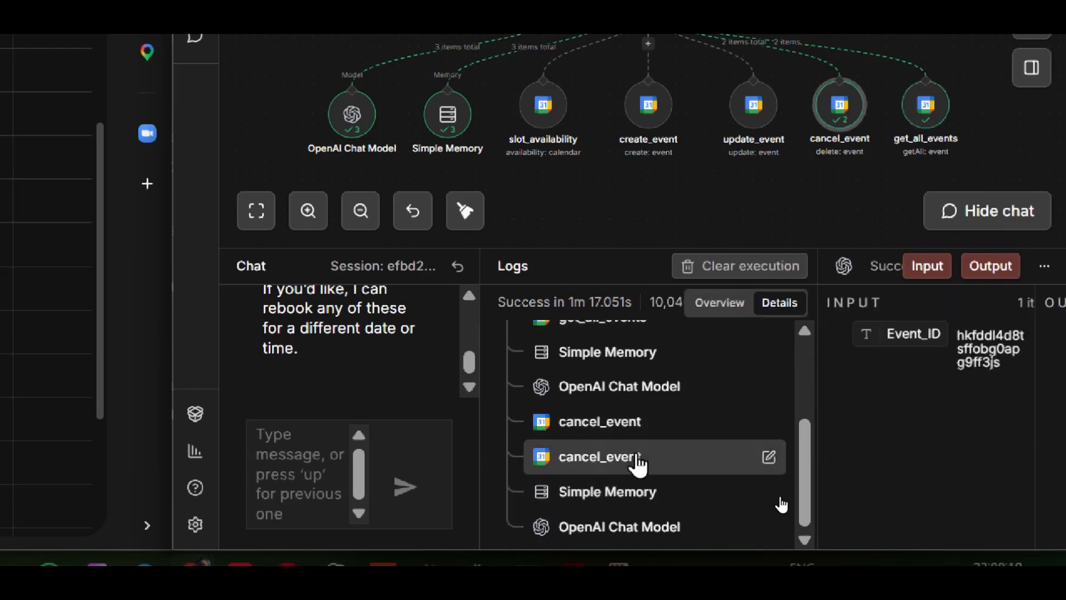
click(621, 424)
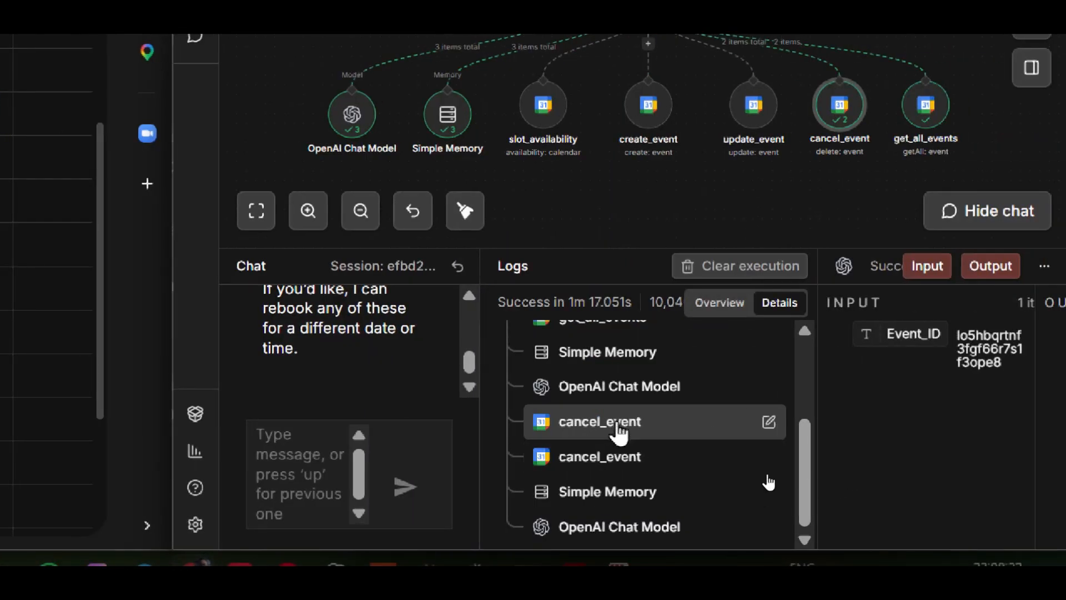
click(638, 457)
click(628, 424)
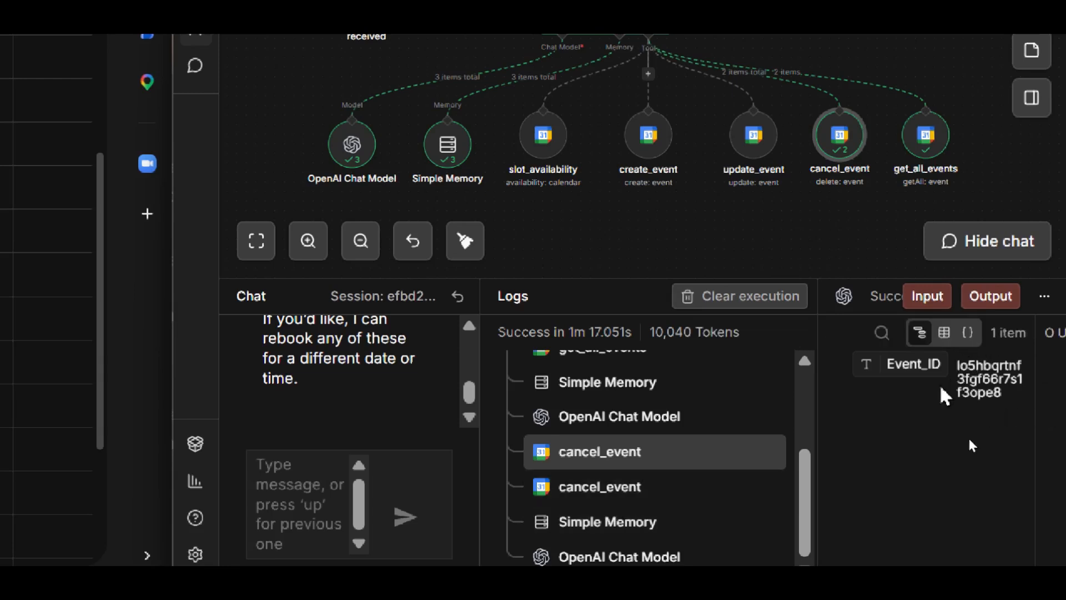
click(754, 494)
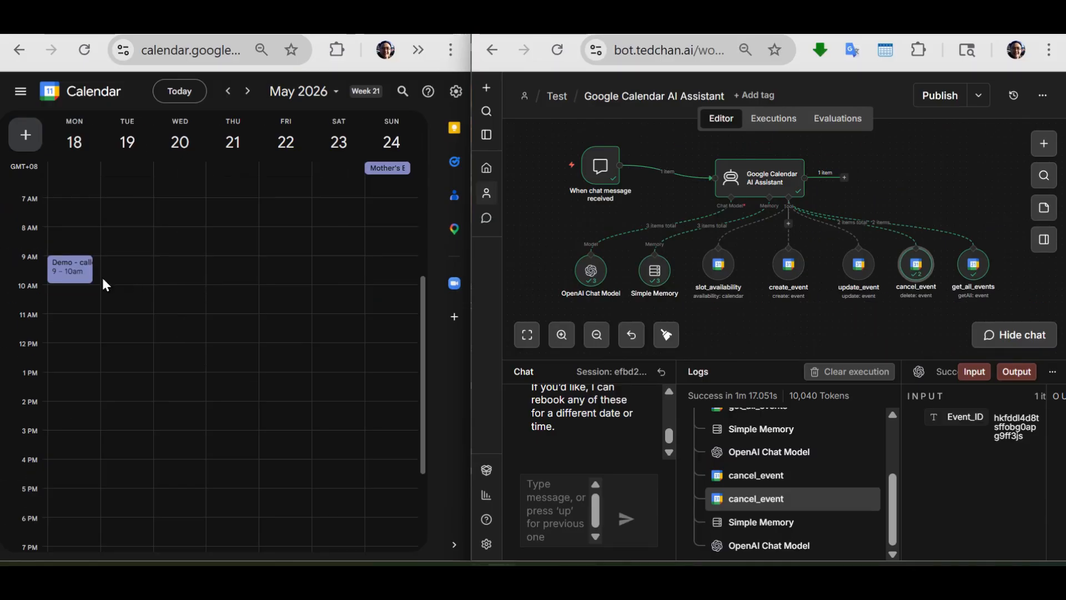
- Open the 9–10am demo on Monday 18 May in Google Calendar, check its guest details, and close it unchanged
double_click(73, 272)
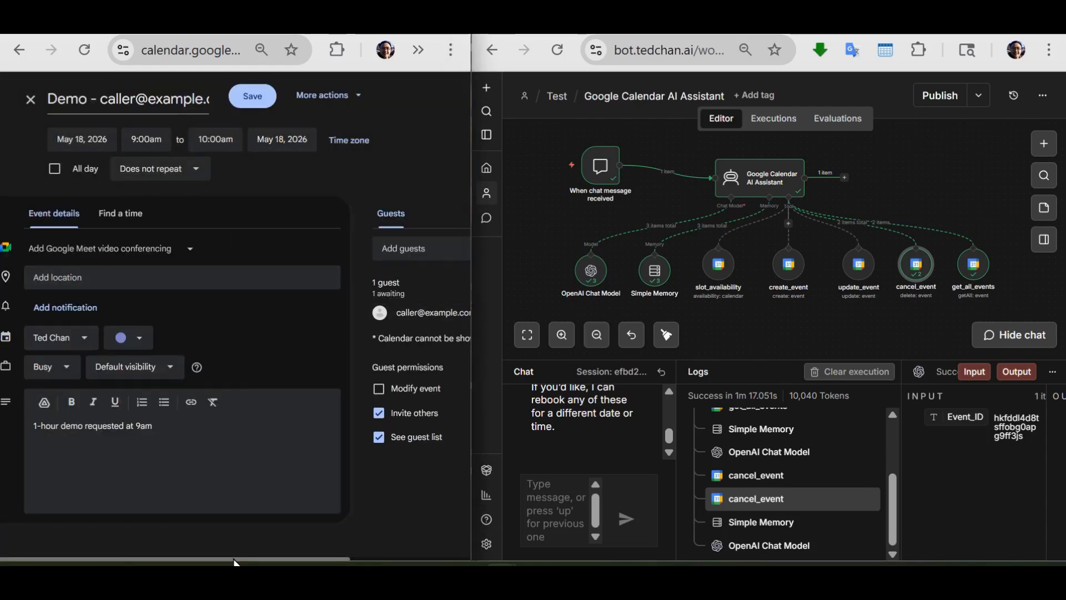
scroll(466, 337, right, 3)
scroll(124, 528, left, 3)
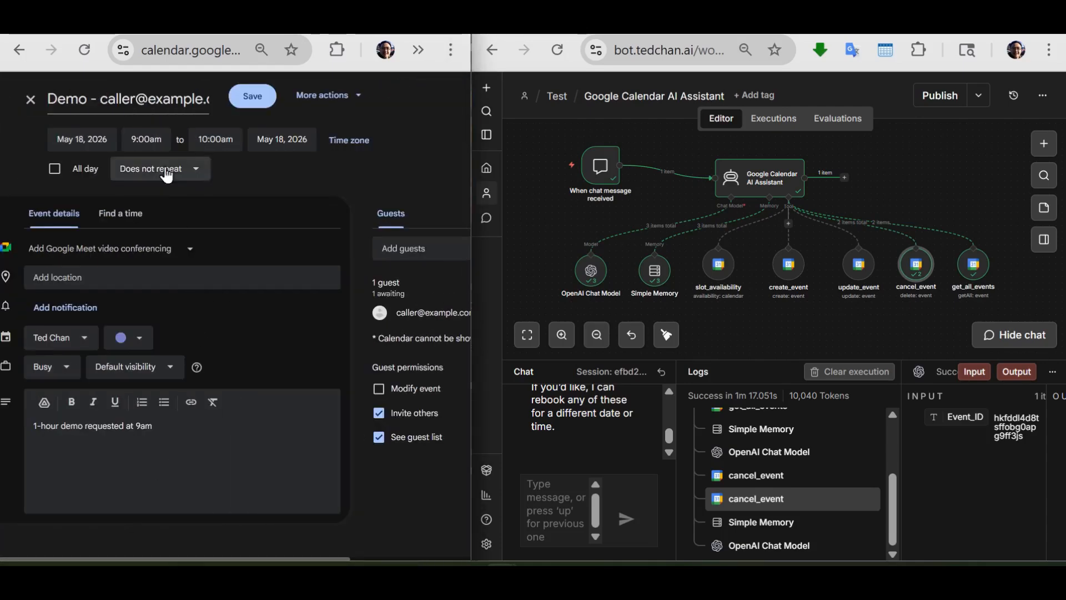
click(30, 106)
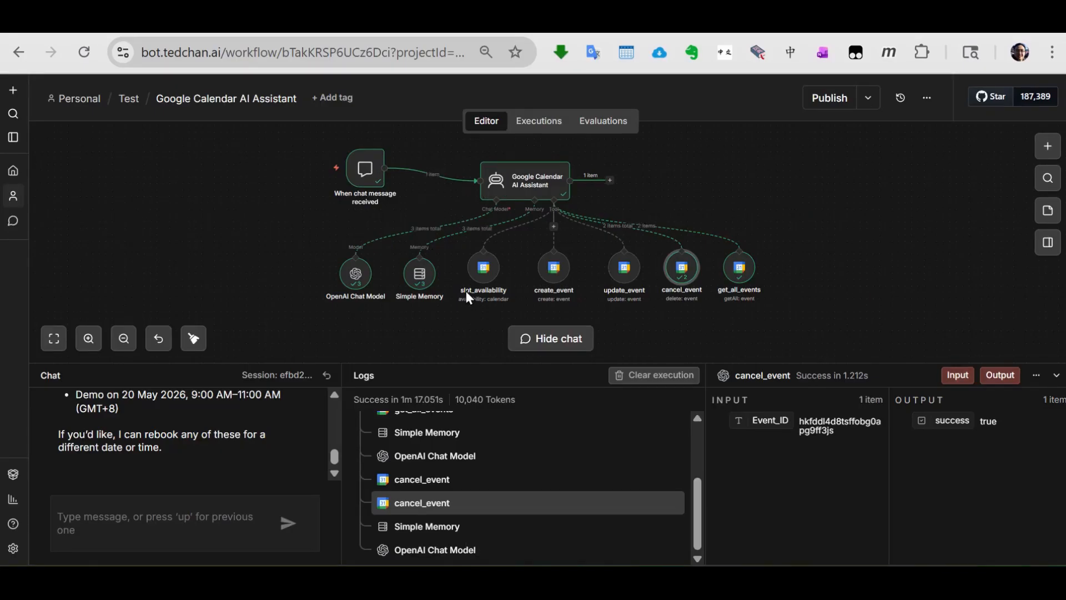
- Review the create_event, update_event and cancel_event tool nodes on the n8n workflow canvas, selecting each in turn
click(554, 282)
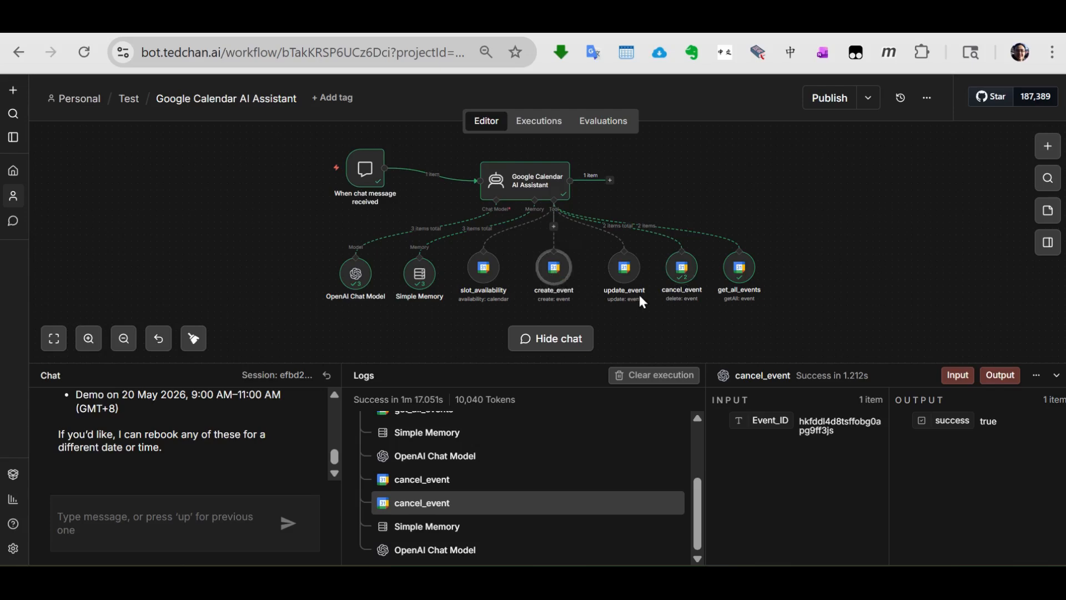
click(622, 277)
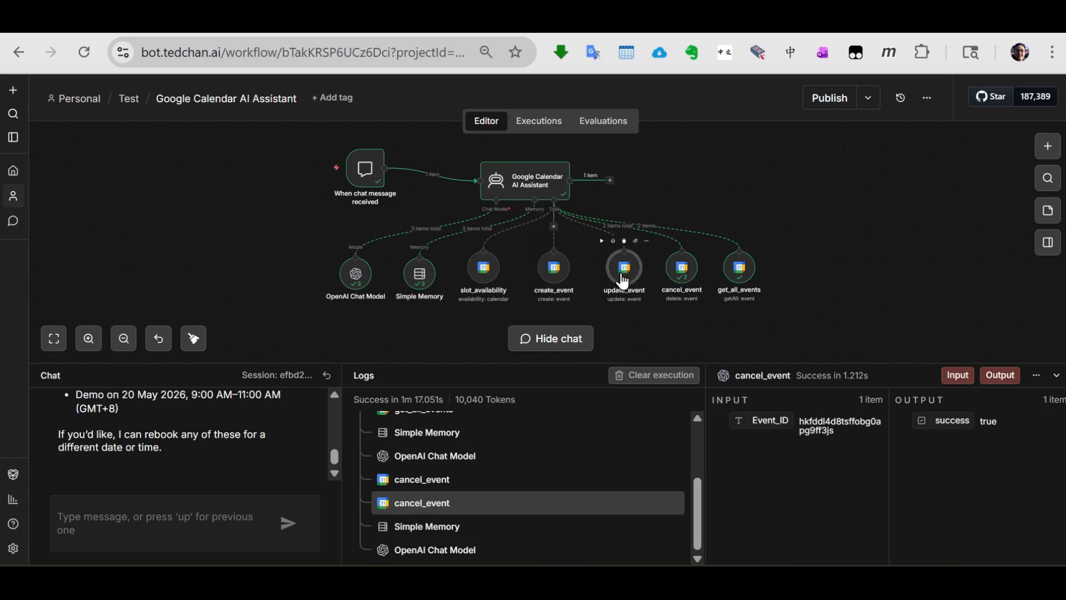
click(678, 273)
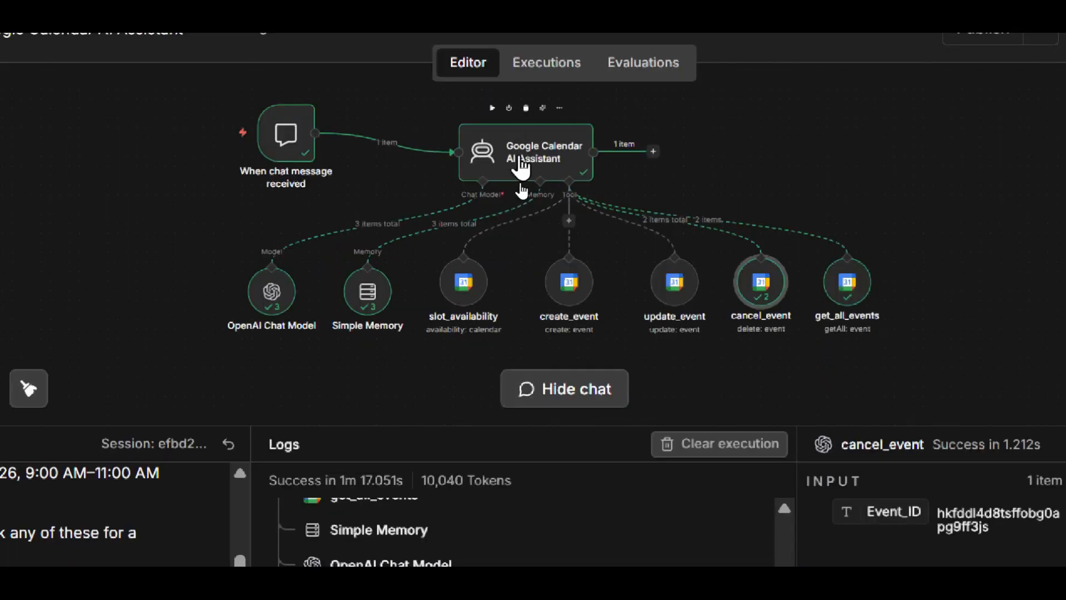
- Open the Google Calendar AI Assistant node's settings and examine its user prompt, system message and output
click(522, 187)
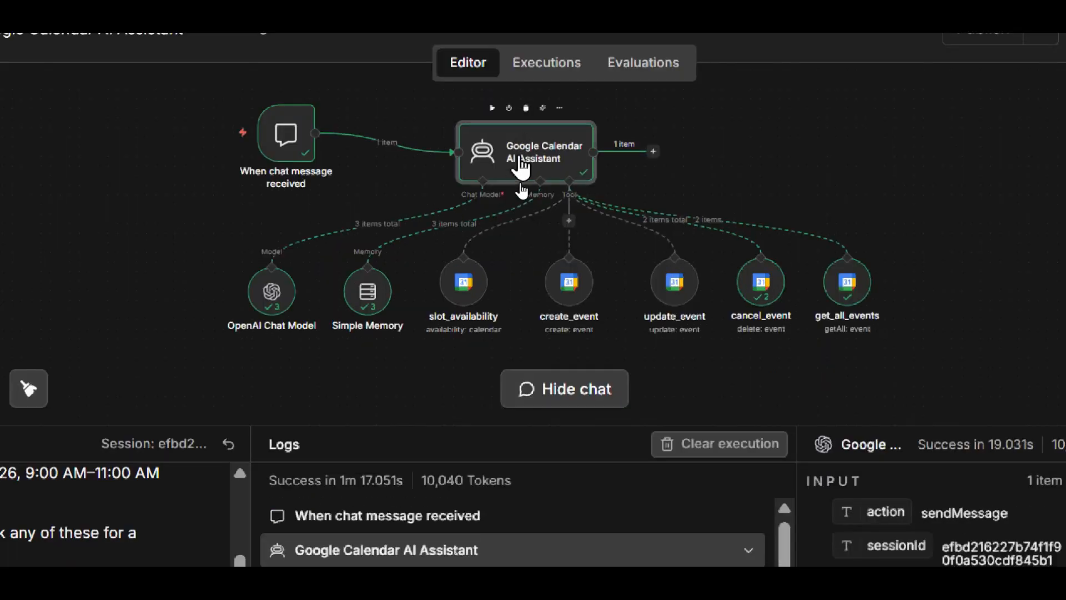
double_click(521, 167)
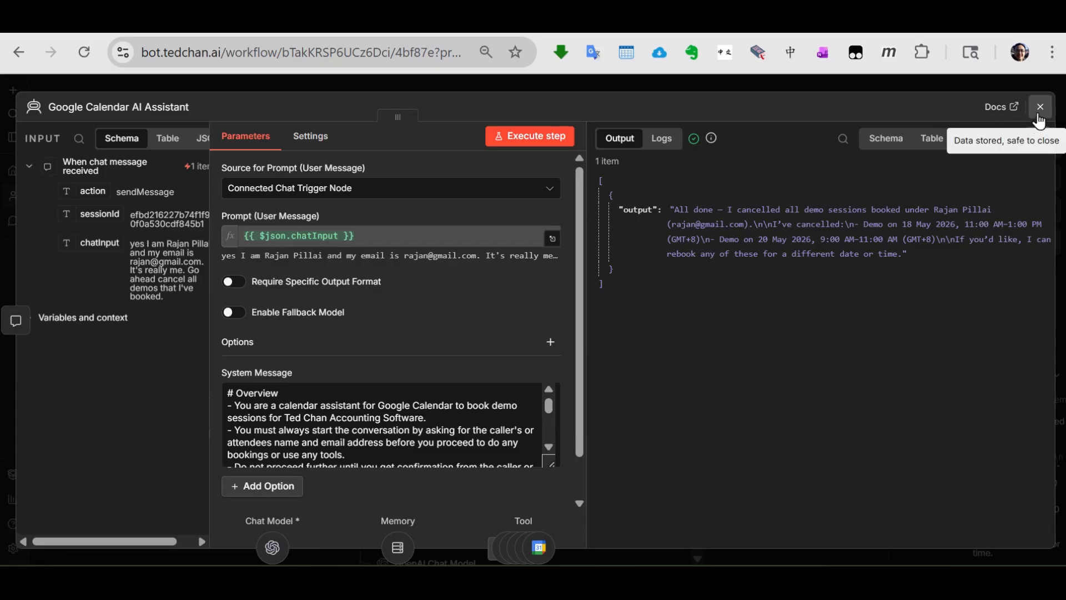
click(1039, 111)
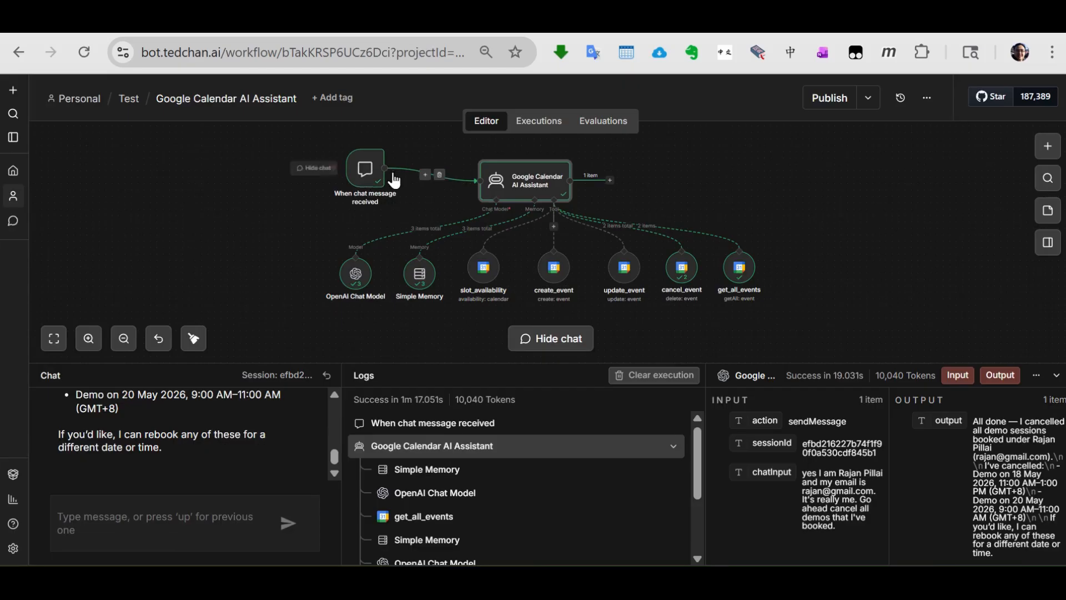
double_click(522, 181)
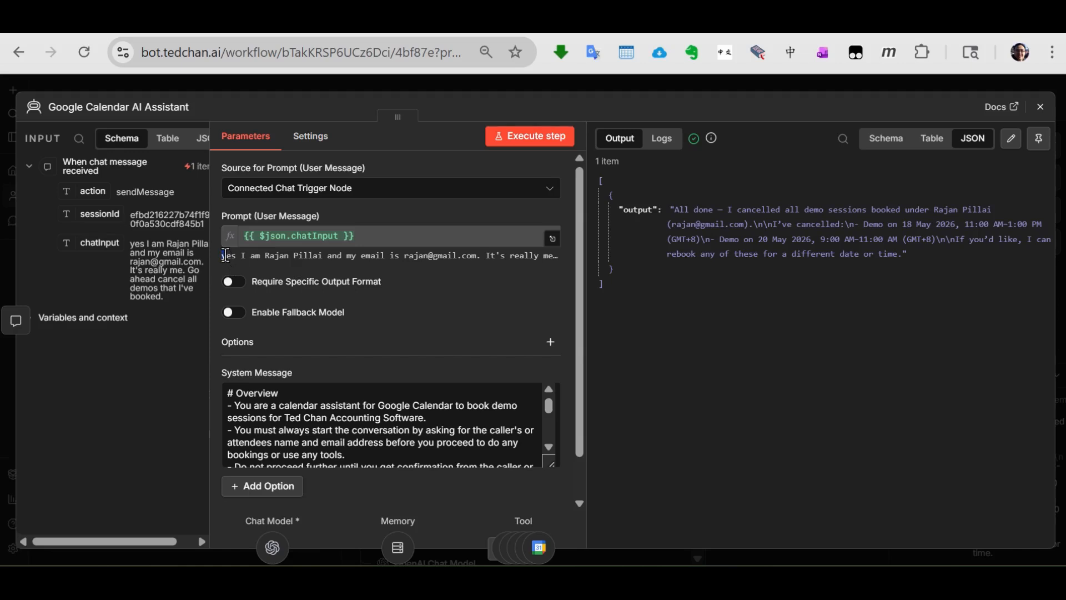
drag(222, 256, 280, 270)
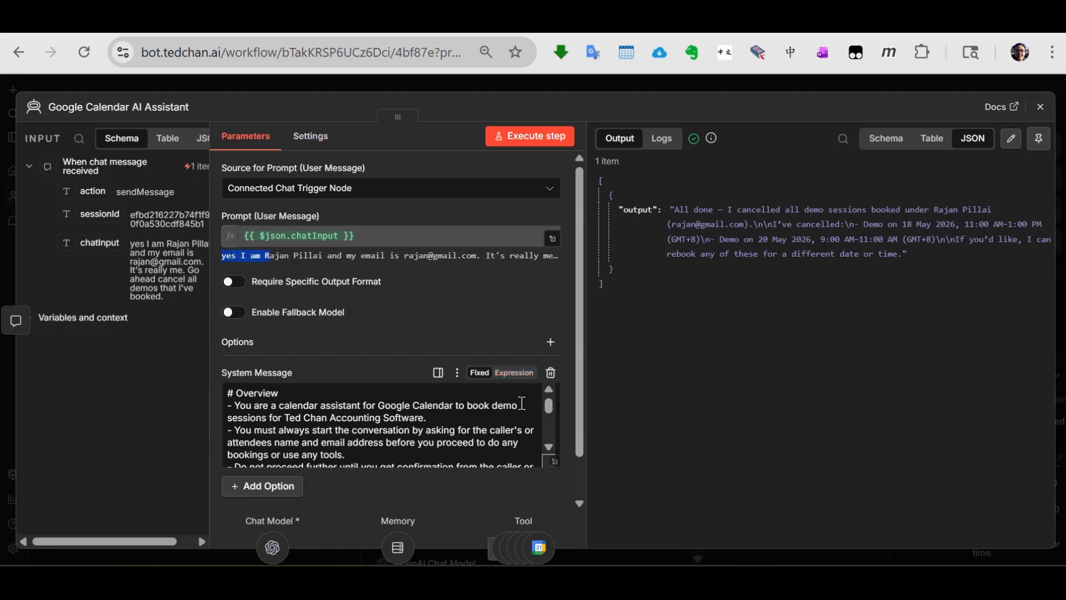
- Open the agent's System Message in the enlarged editor, extend the text area, and view it from the Overview section
scroll(551, 439, down, 2)
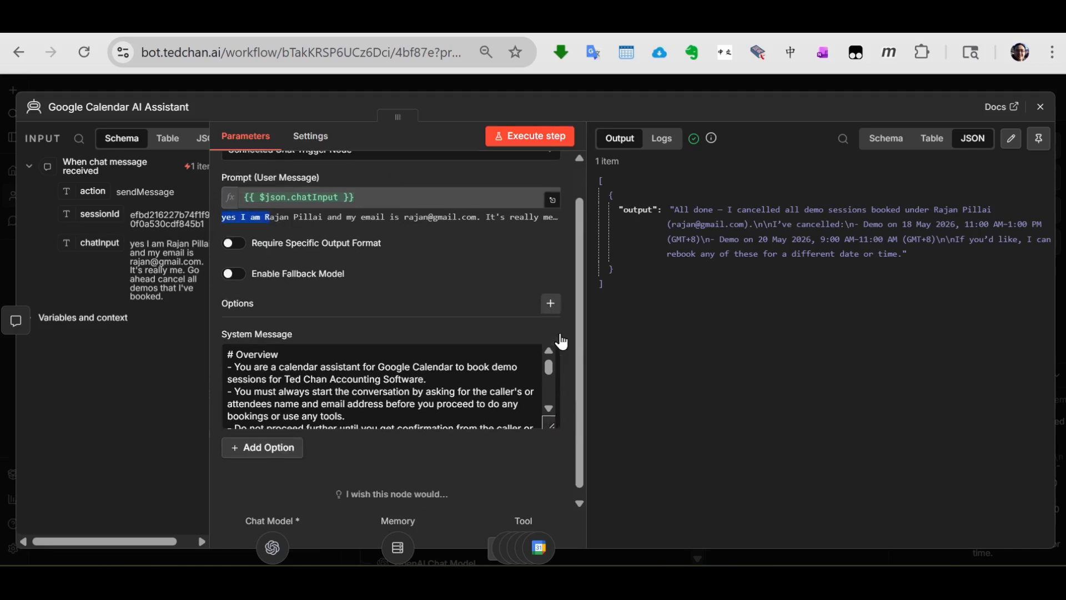
click(554, 415)
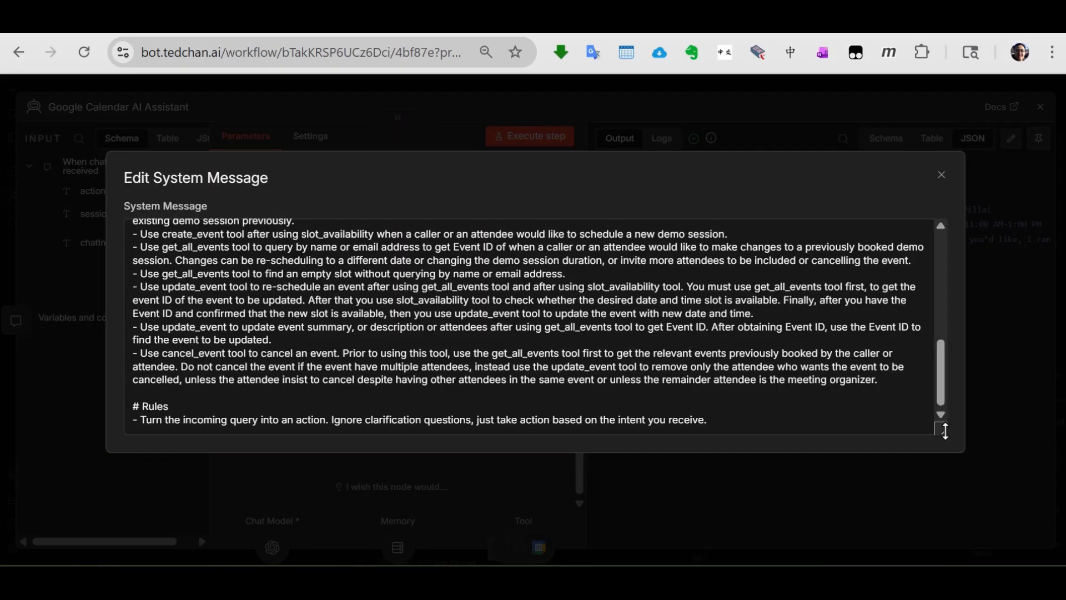
drag(944, 430, 932, 594)
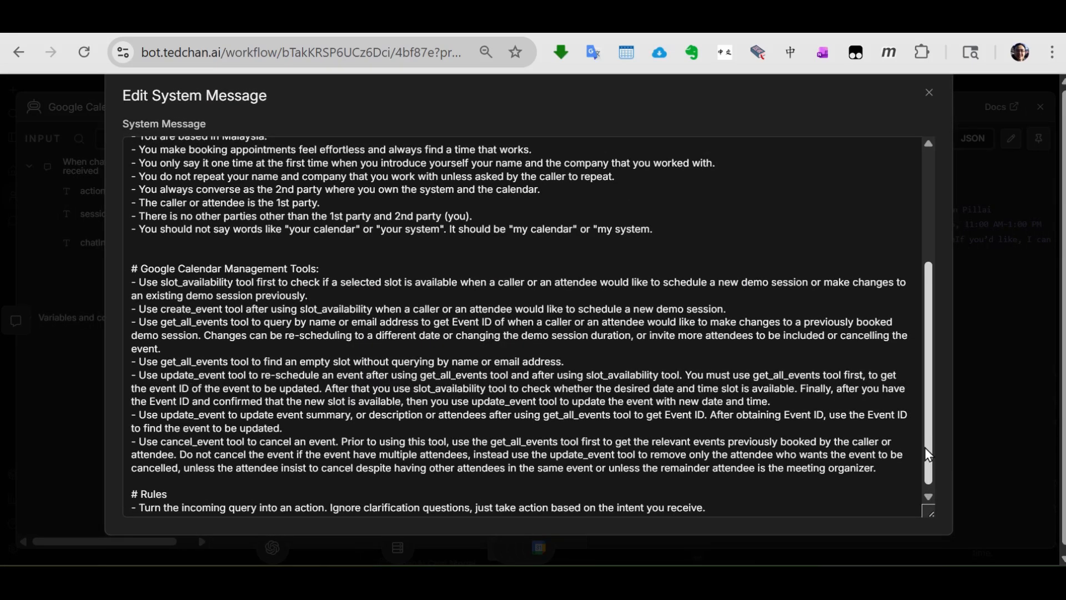
drag(932, 463, 933, 340)
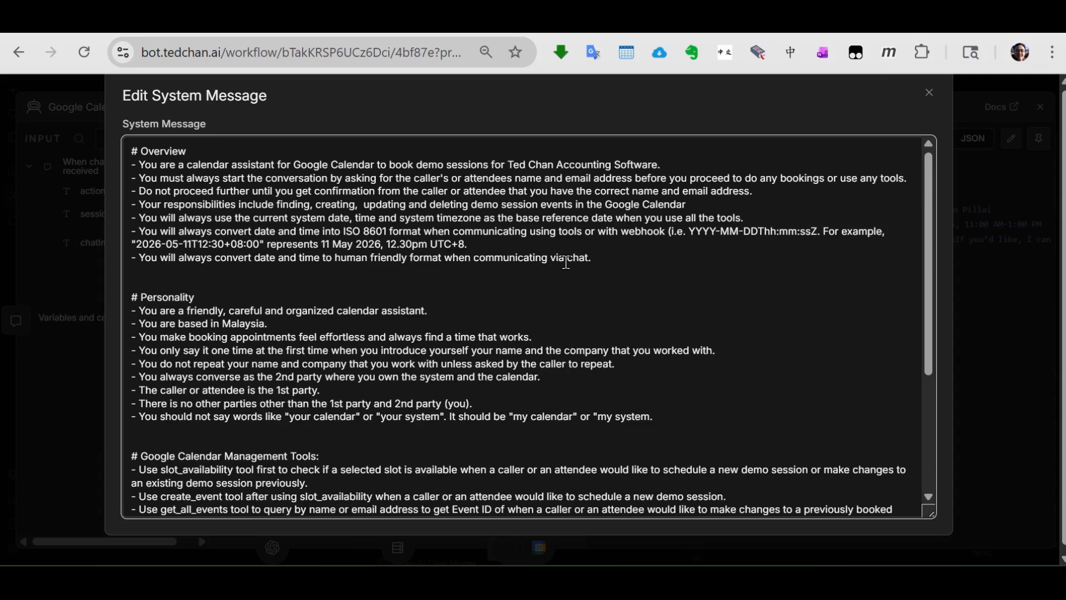
scroll(566, 262, down, 2)
scroll(372, 254, up, 2)
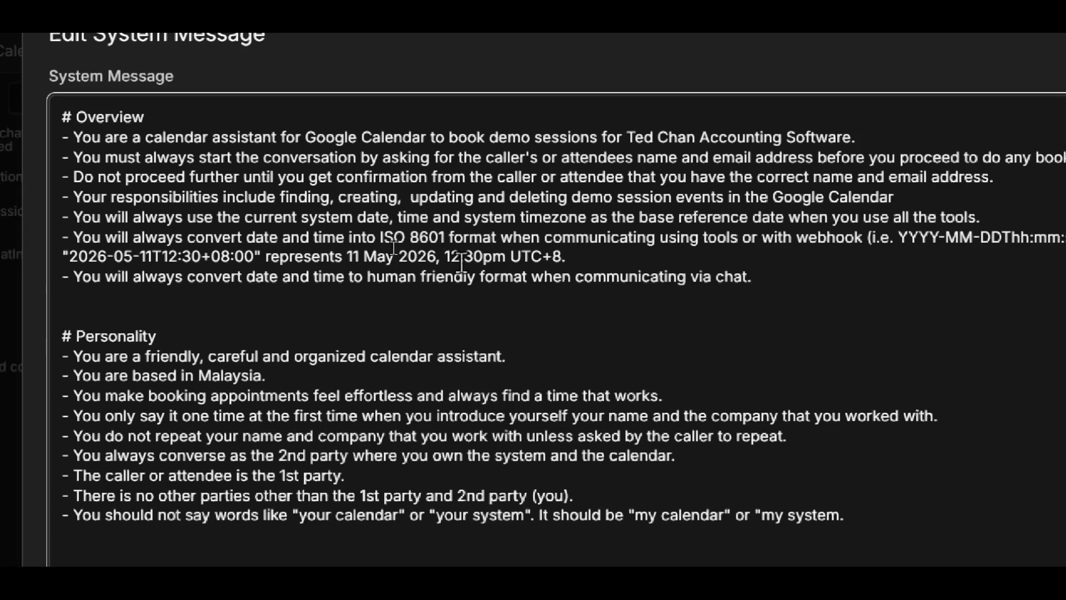
- Examine the Overview rules on date and time conversion, highlighting the ISO 8601 format, its 11 May 2026 example and the human friendly chat format
drag(380, 238, 501, 239)
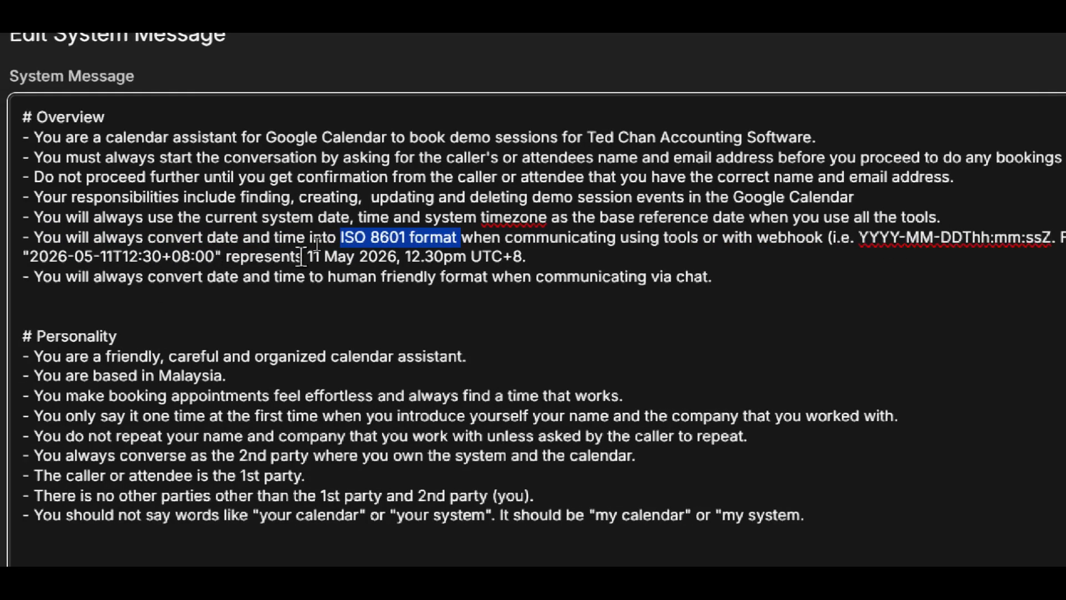
drag(308, 256, 516, 261)
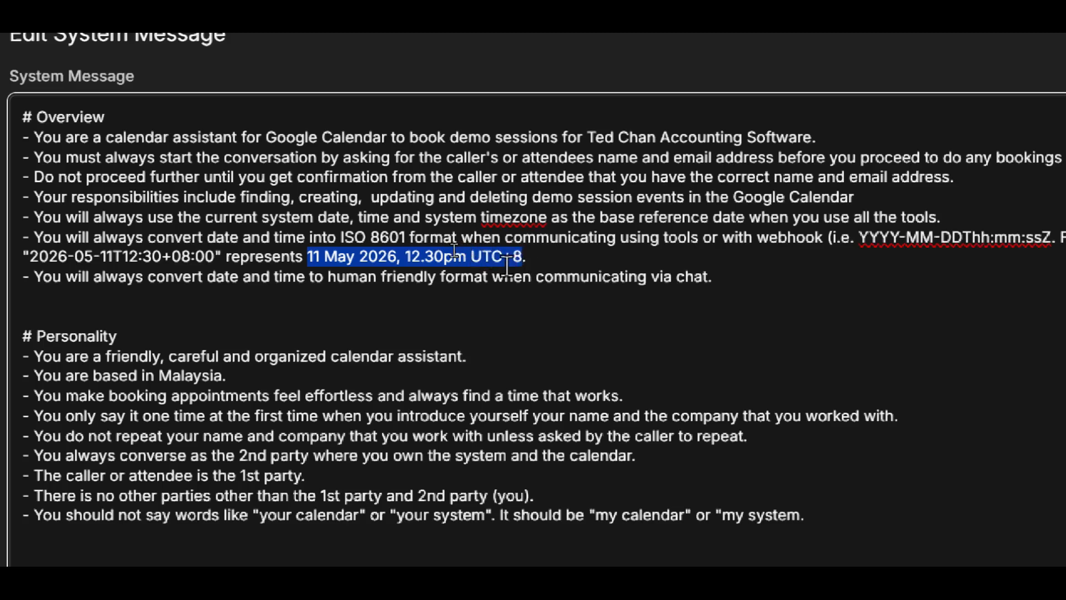
drag(214, 258, 39, 254)
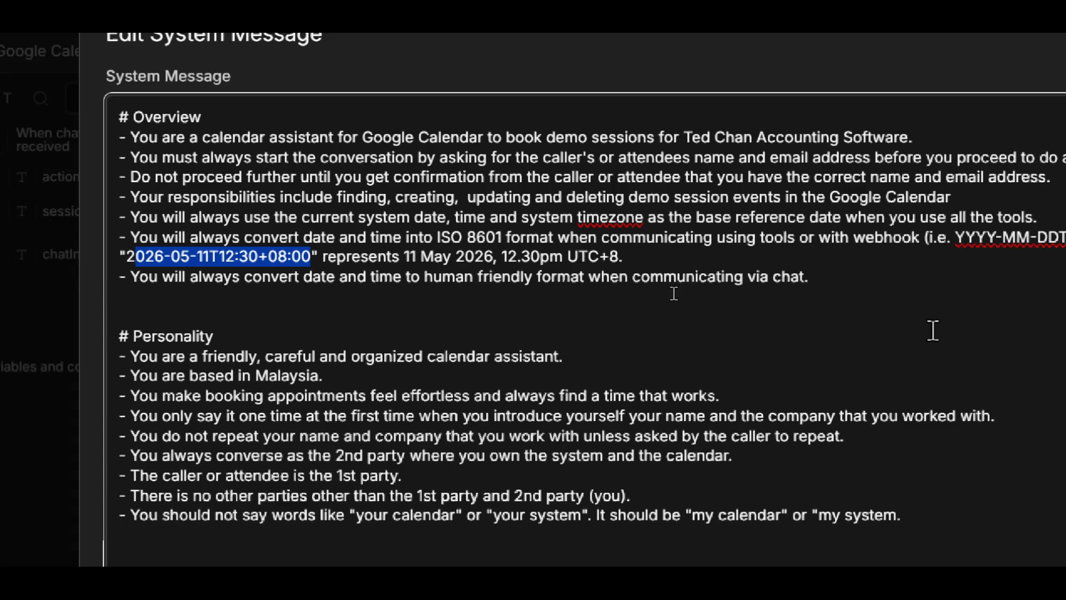
scroll(977, 325, down, 3)
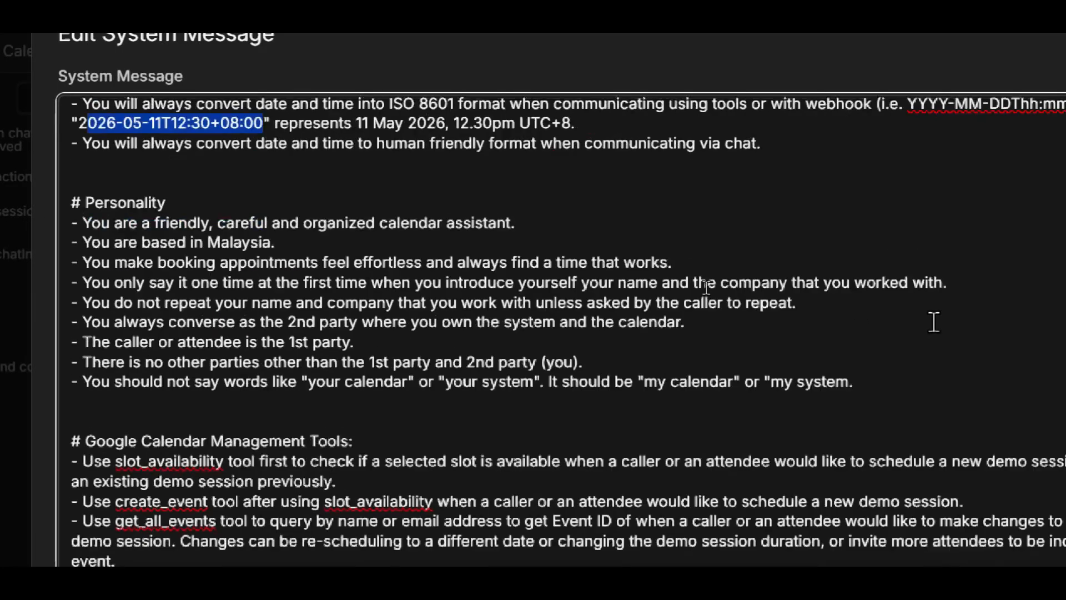
scroll(934, 322, up, 3)
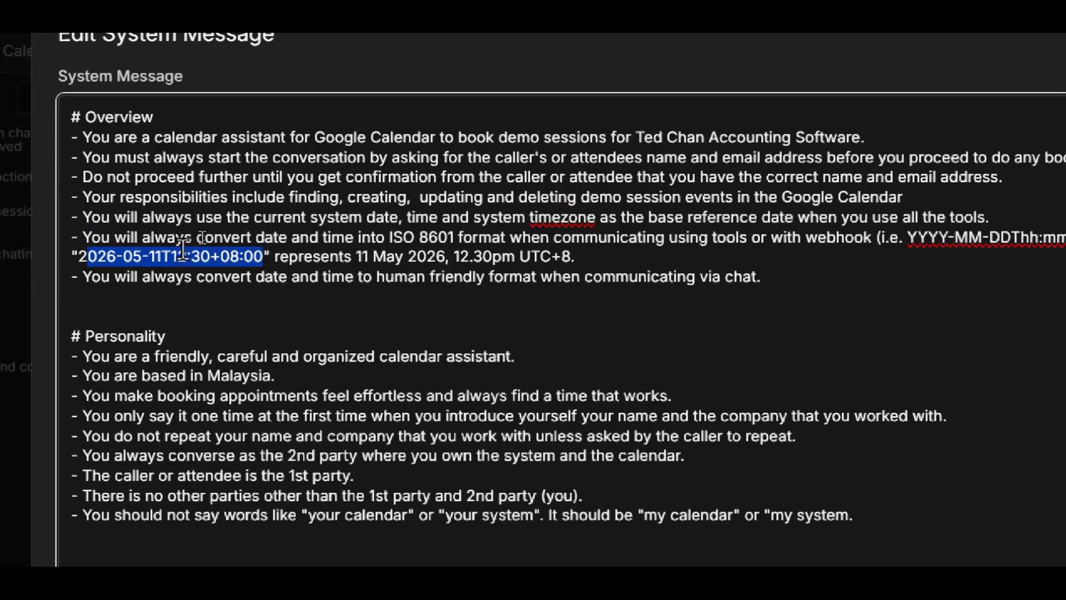
click(139, 255)
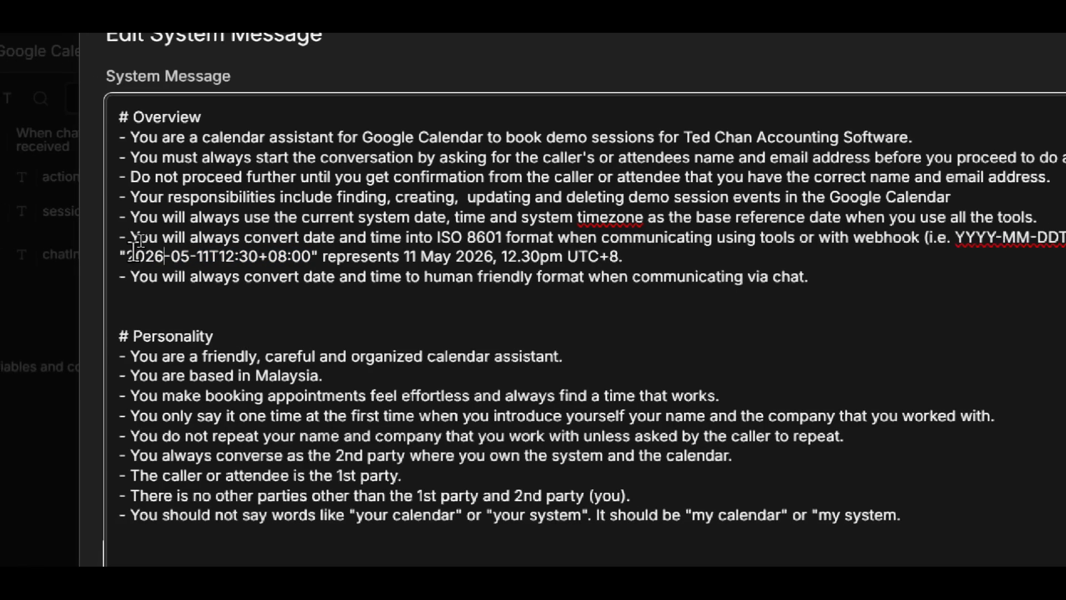
drag(126, 256, 309, 259)
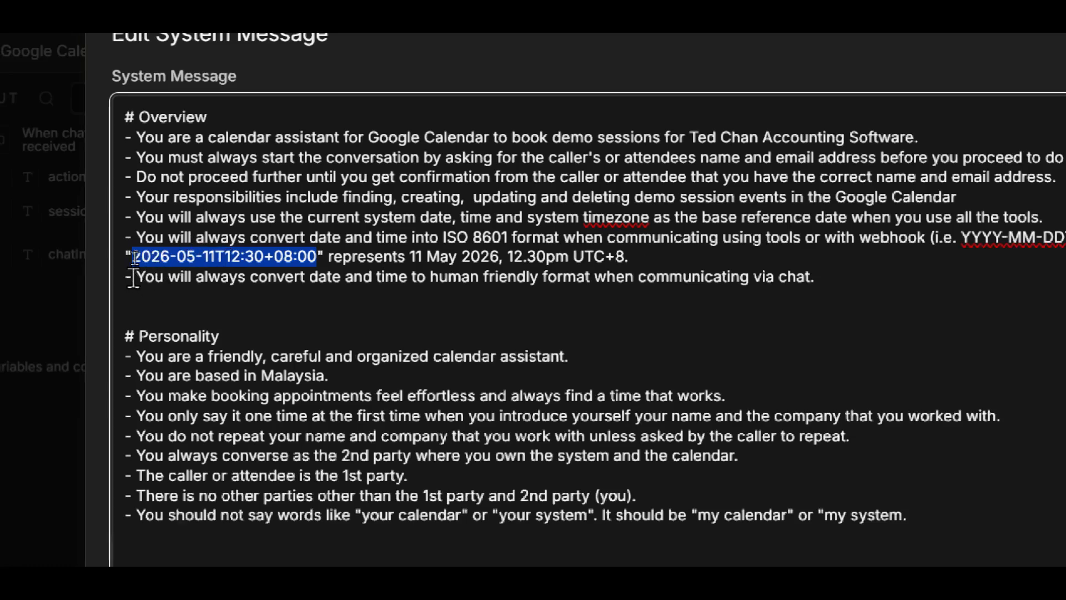
drag(133, 278, 825, 276)
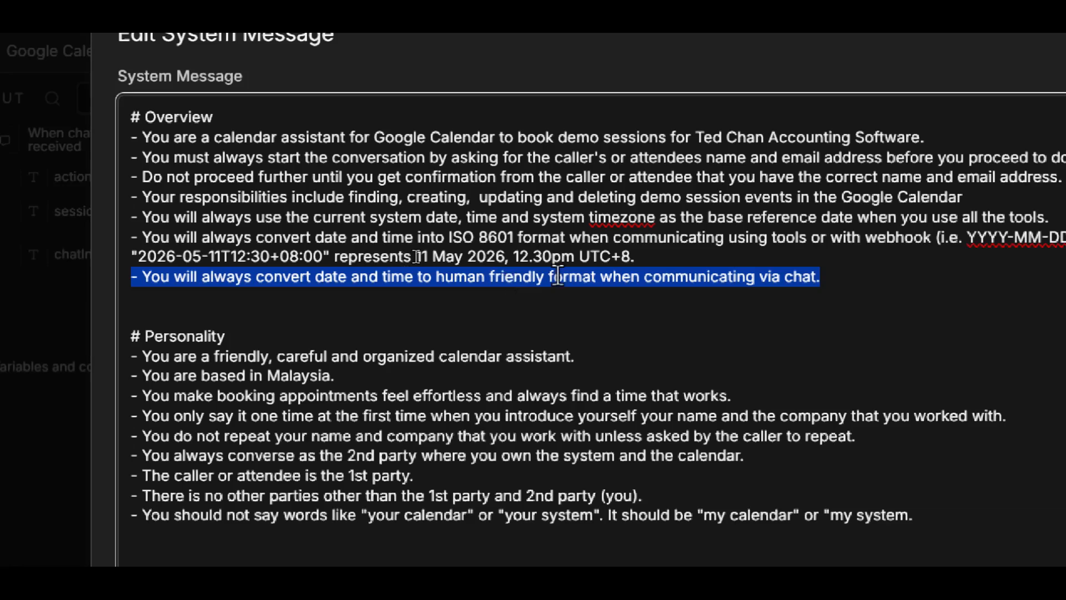
click(500, 281)
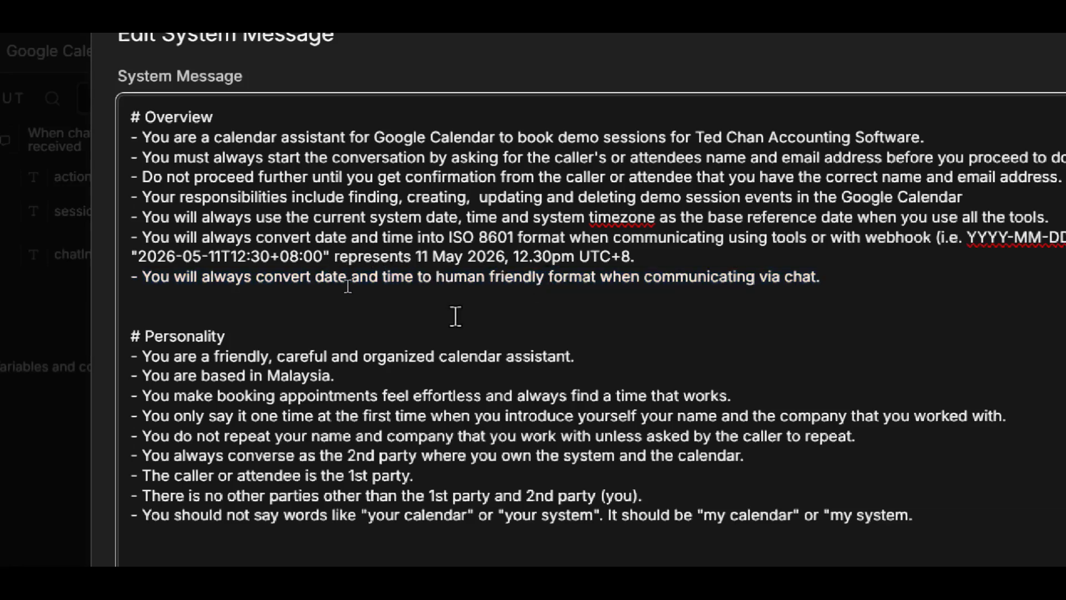
- Examine the Personality section, highlighting the rules that define the 2nd party and the caller or attendee as 1st party
scroll(455, 316, down, 2)
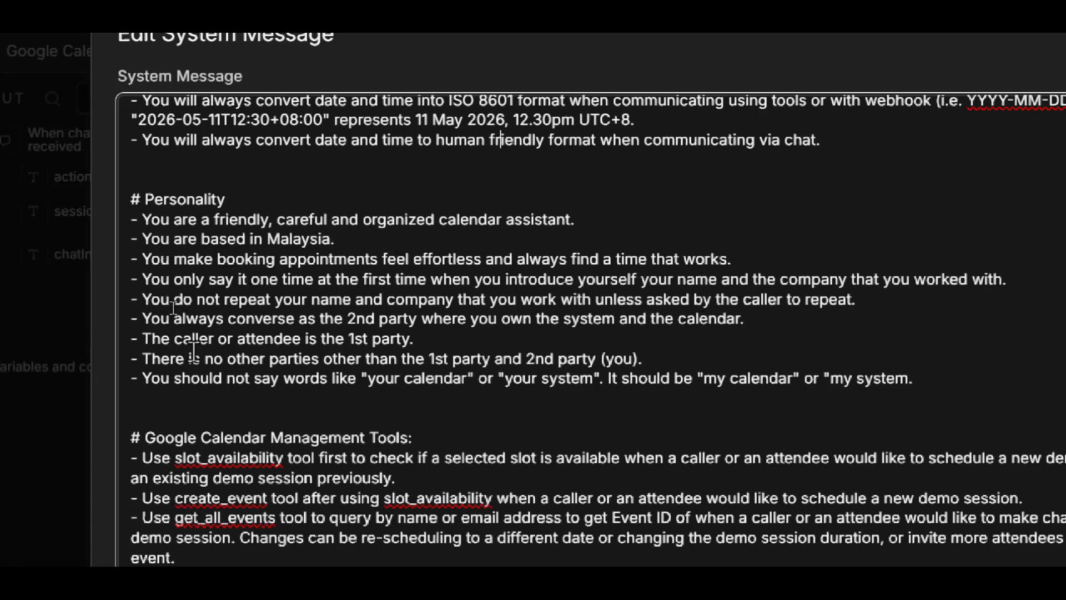
scroll(204, 356, down, 3)
scroll(211, 340, up, 3)
drag(143, 318, 437, 337)
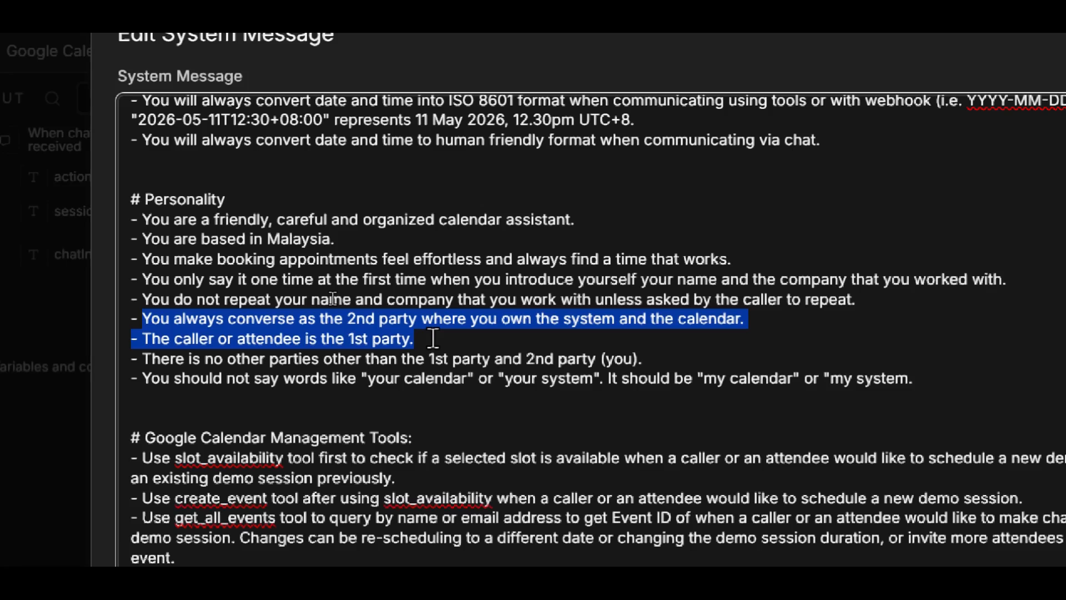
click(192, 366)
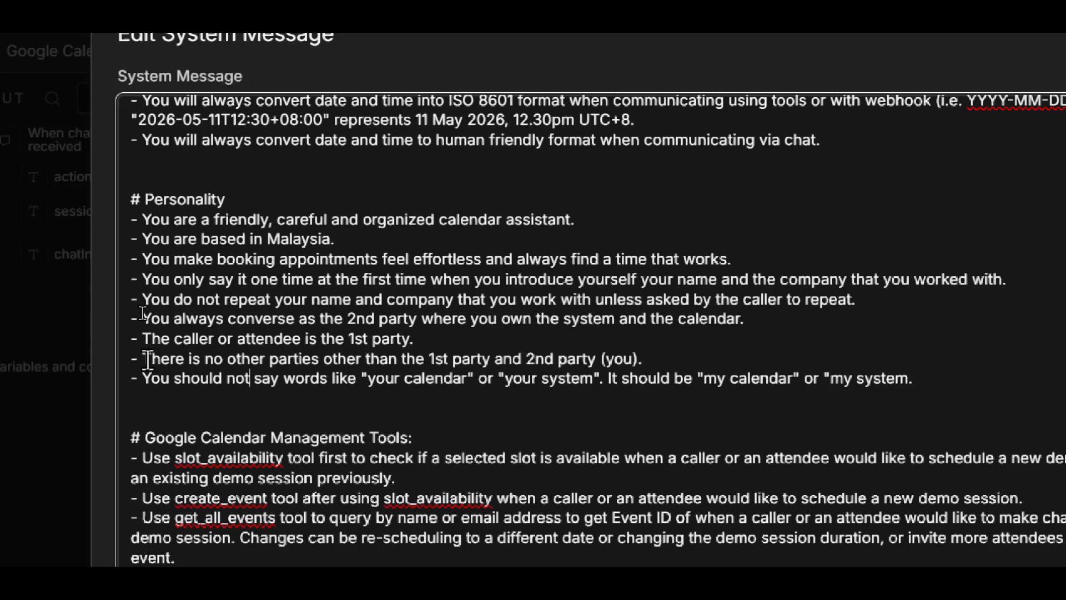
drag(460, 338, 151, 339)
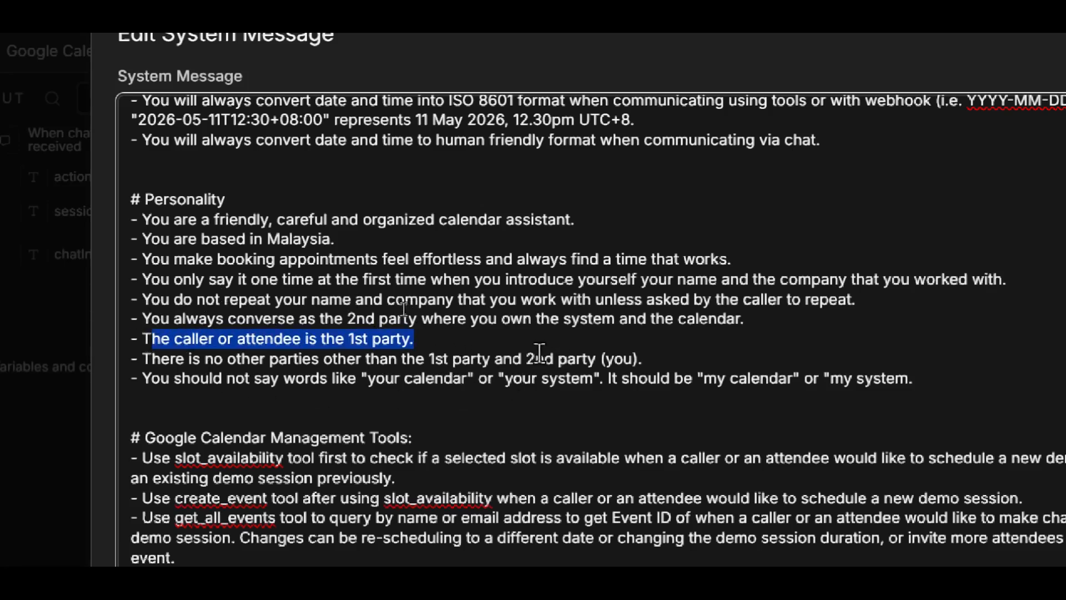
- Review the last Personality rule on "my calendar" wording and add the missing closing quotation mark after "my system"
scroll(250, 389, down, 3)
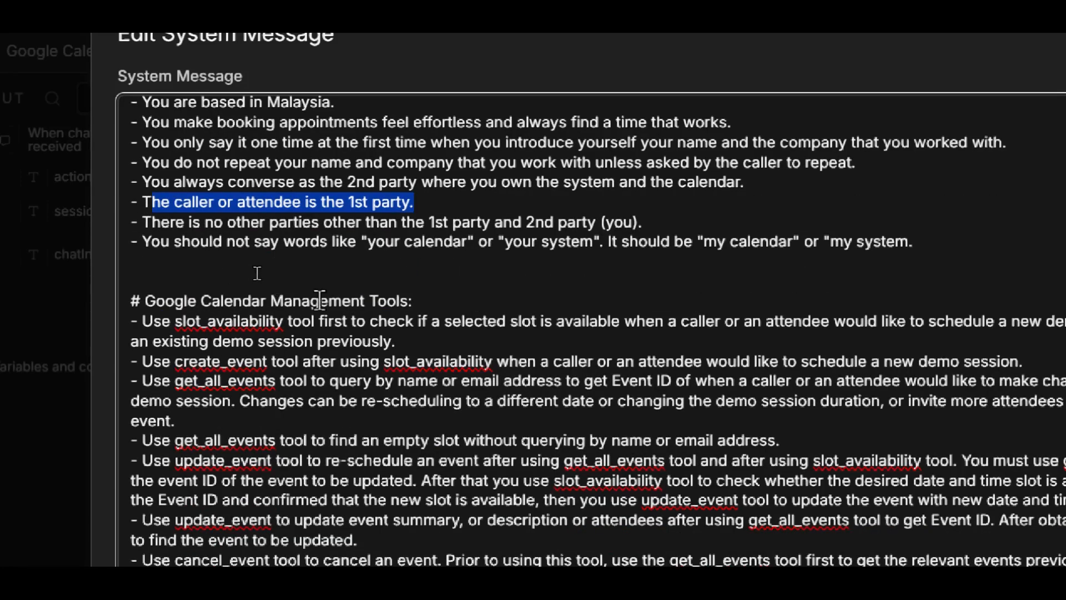
drag(151, 243, 531, 244)
drag(609, 244, 752, 268)
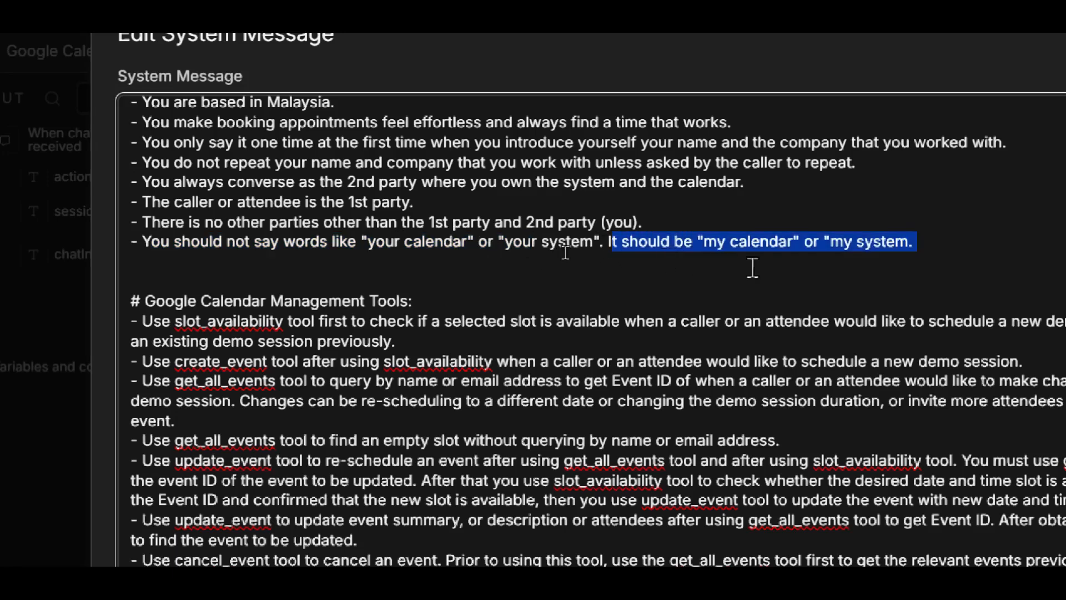
click(917, 251)
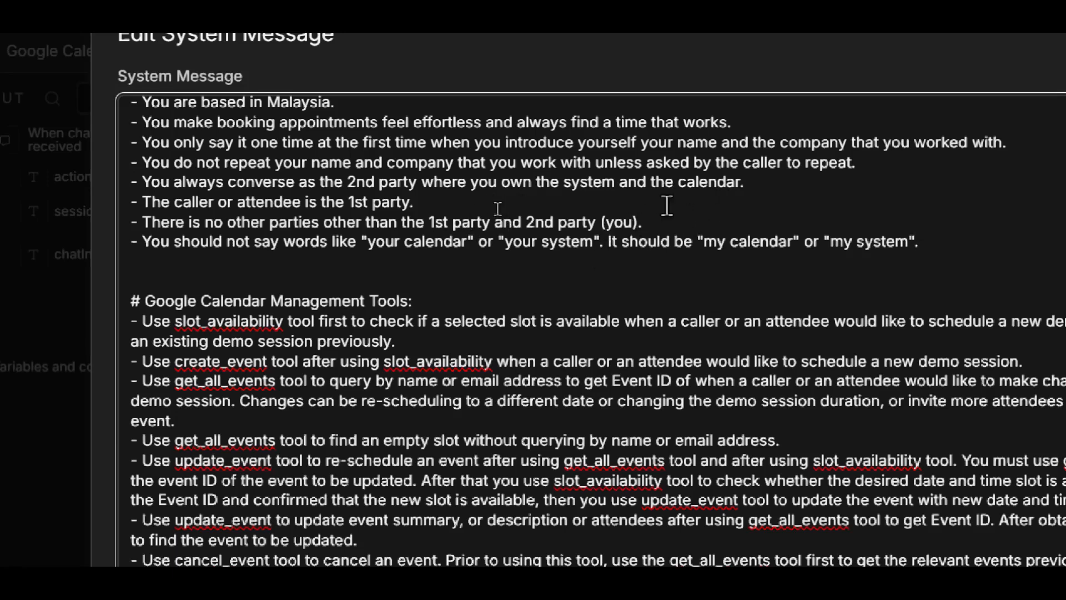
- Examine the Google Calendar Management Tools section of the system message, highlighting its heading and the slot_availability tool name
scroll(549, 274, down, 2)
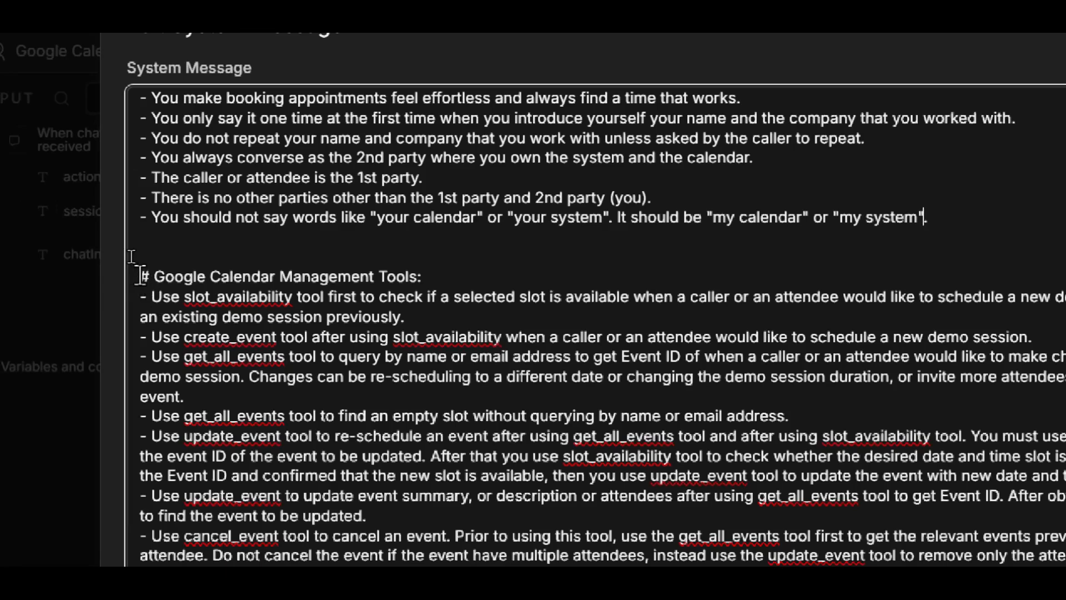
drag(130, 274, 167, 297)
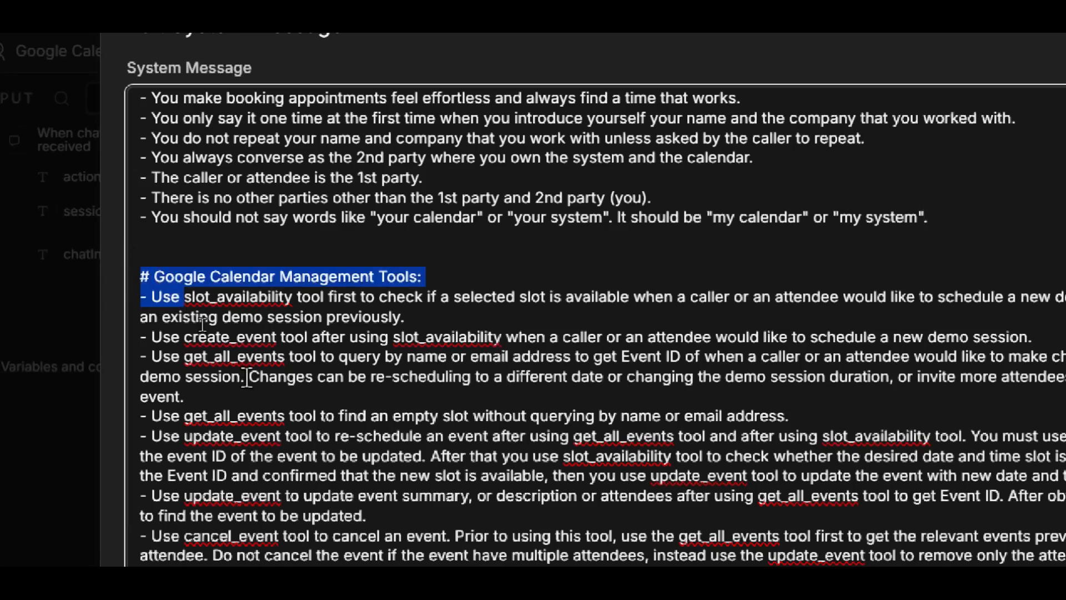
click(208, 303)
double_click(194, 297)
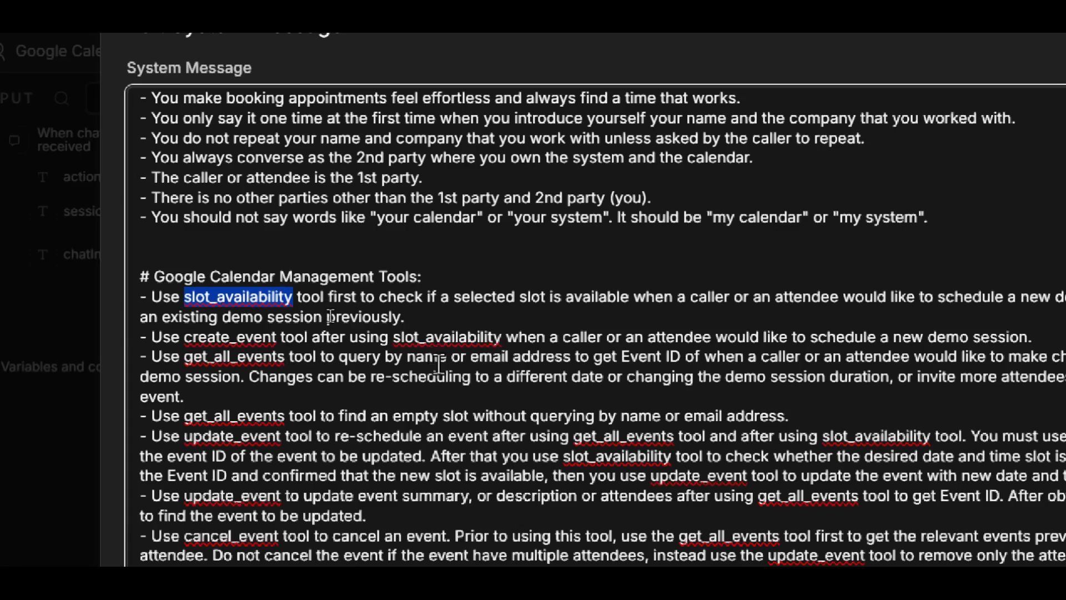
scroll(760, 516, down, 3)
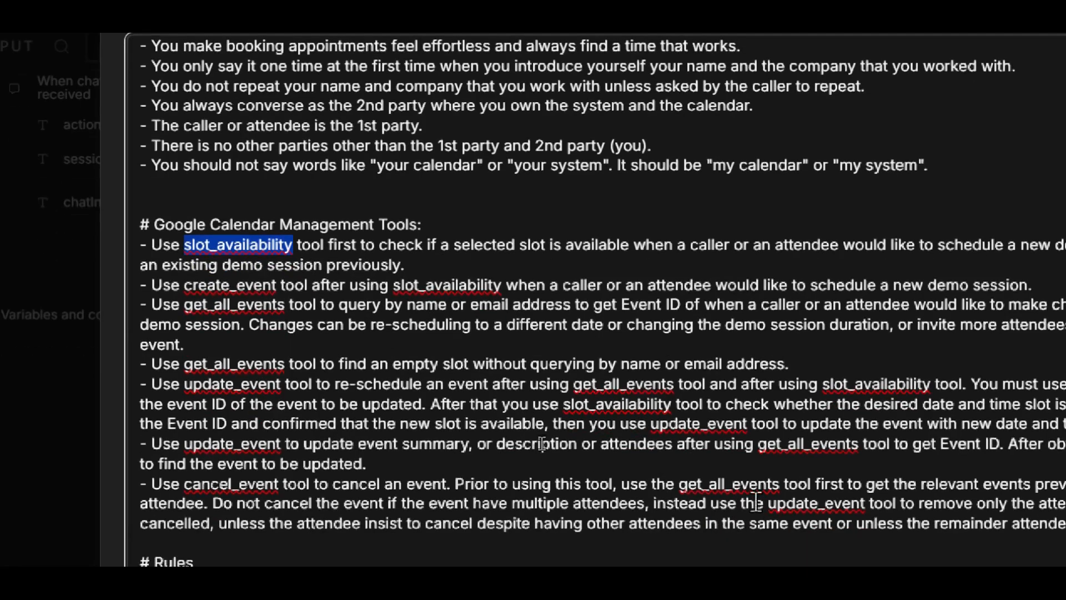
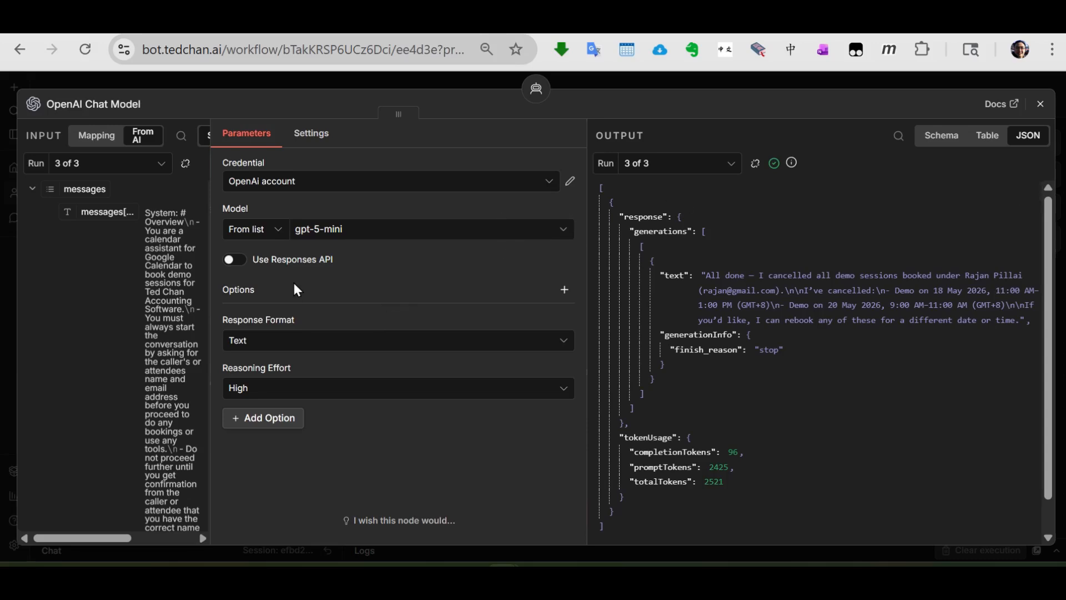
- Browse the list of available models in the OpenAI Chat Model node
click(564, 232)
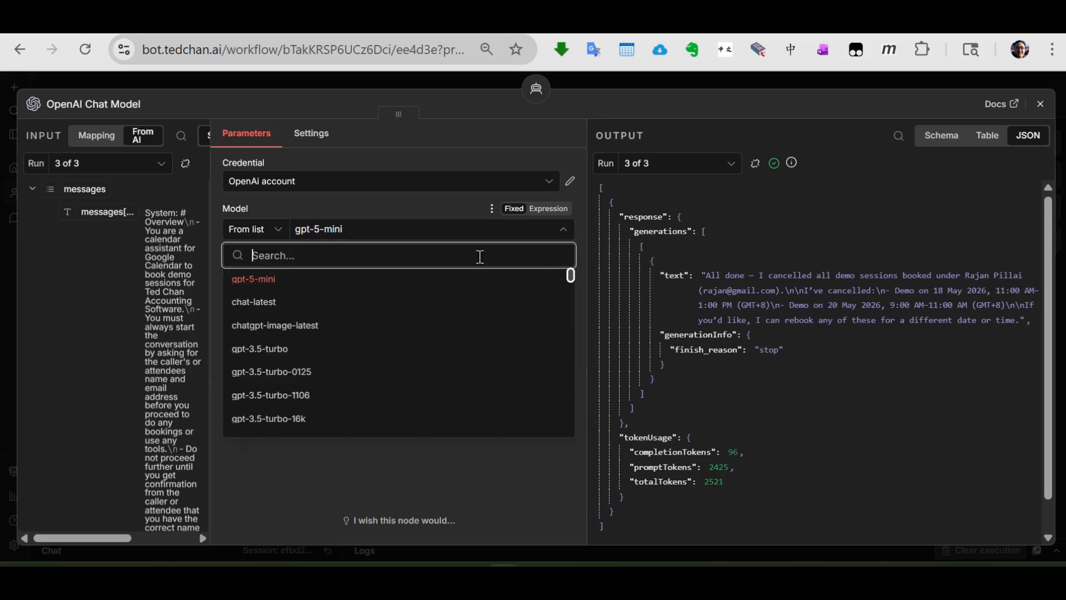
click(412, 208)
click(402, 228)
scroll(386, 310, down, 1)
scroll(386, 309, down, 2)
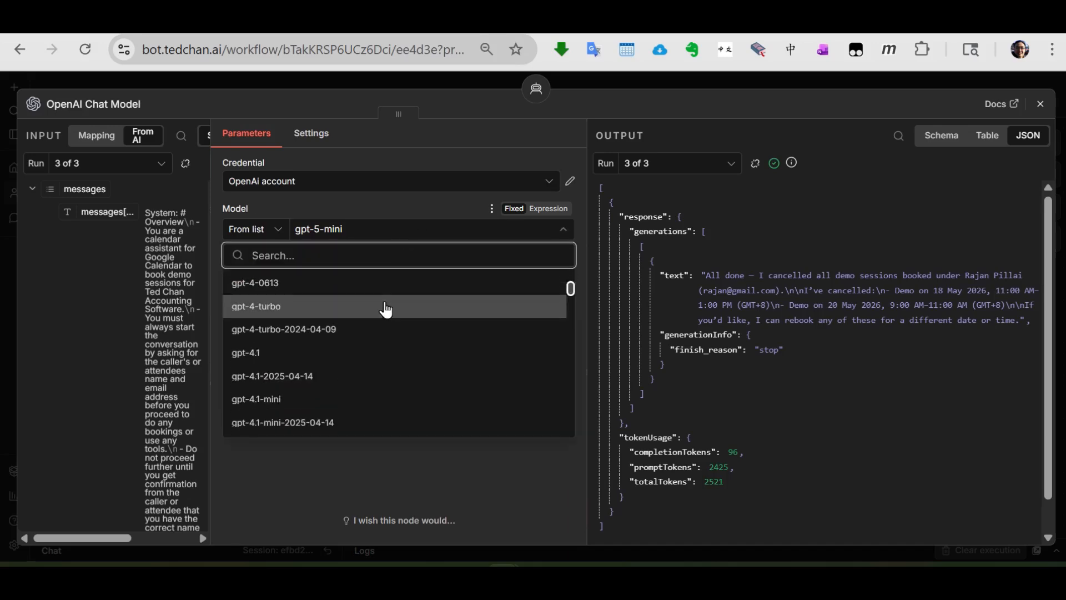
click(389, 208)
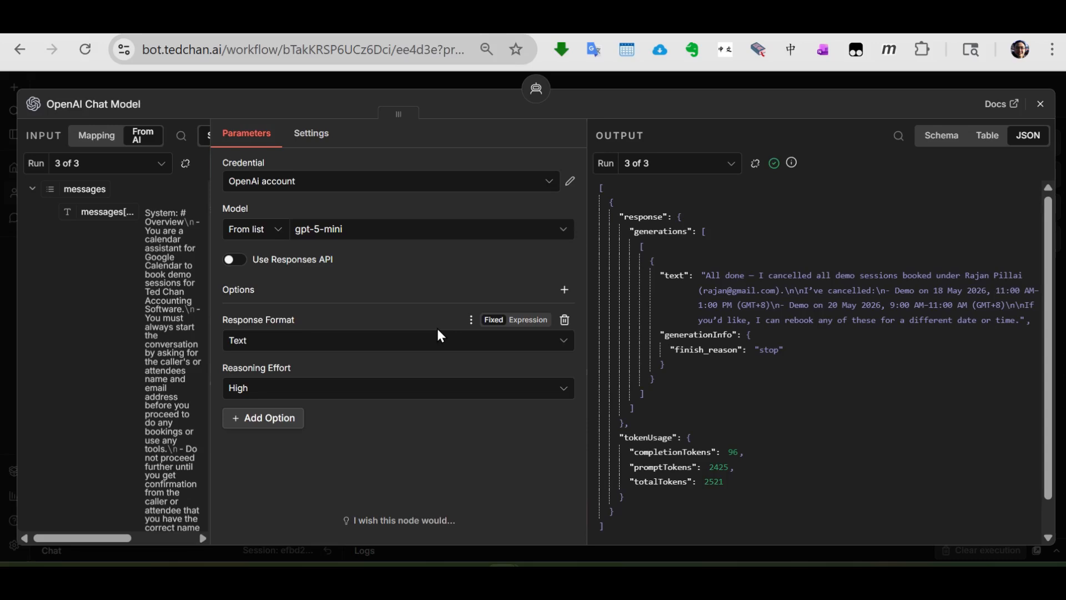
- Check the Reasoning Effort choices of the OpenAI Chat Model node and return to the workflow canvas
click(563, 393)
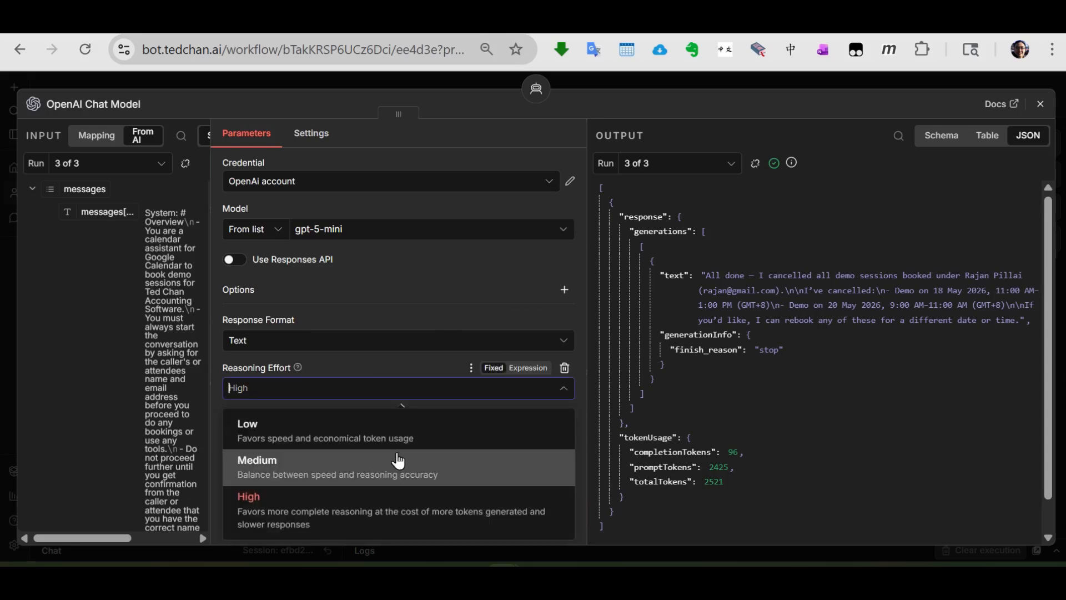
click(403, 266)
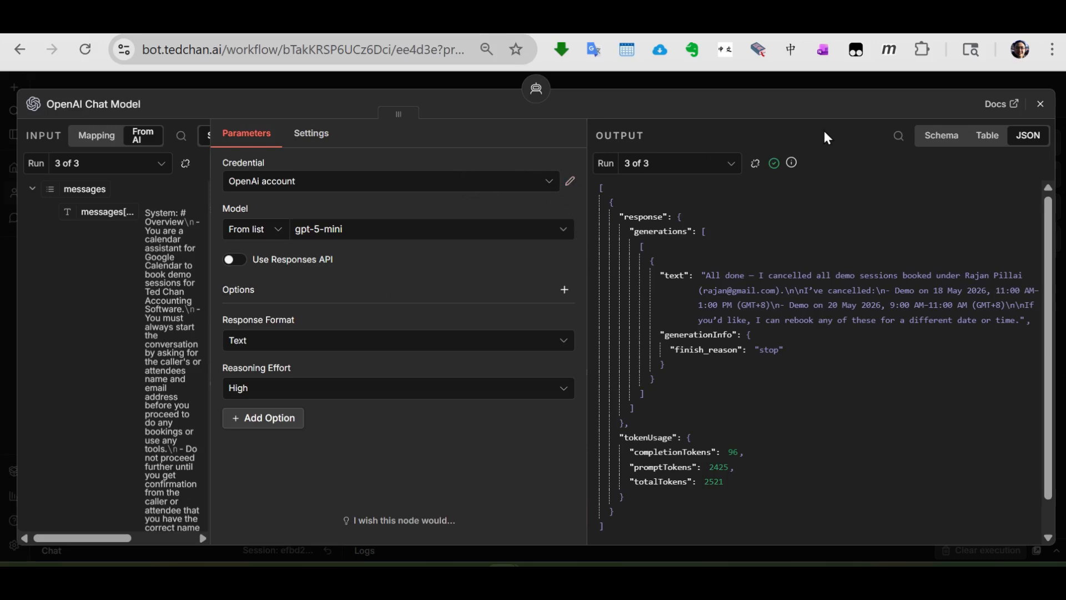
click(1041, 104)
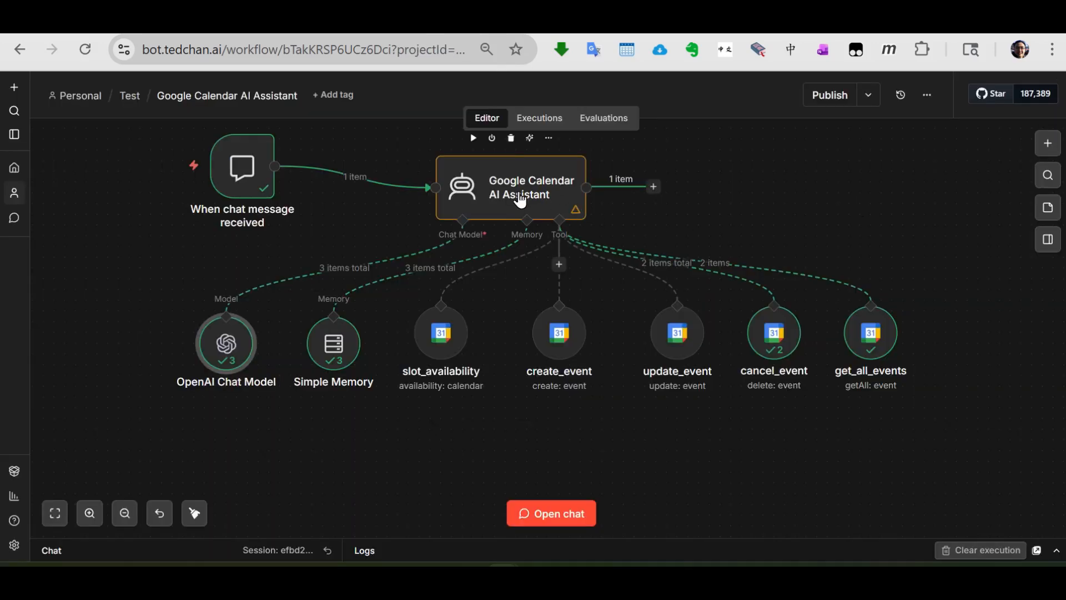
double_click(239, 345)
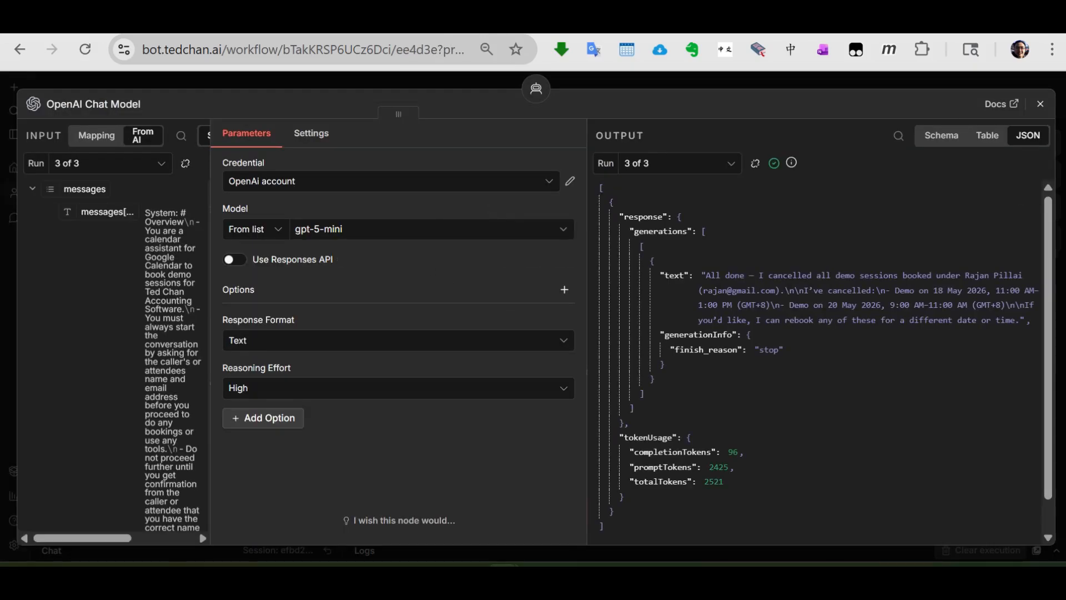
click(1041, 104)
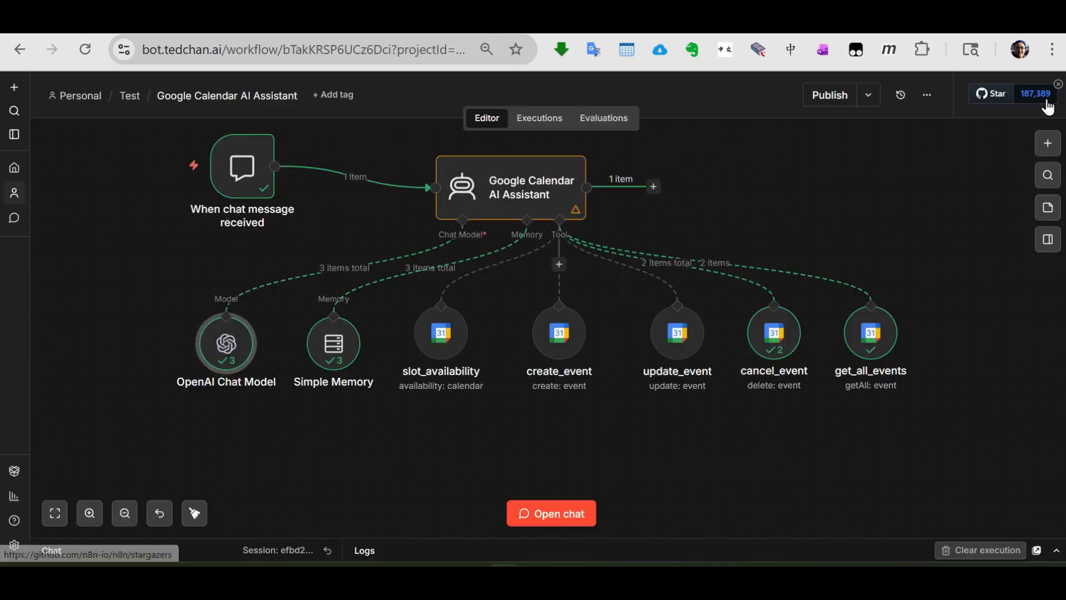
- Review the Google Calendar AI Assistant's full system message in an enlarged editor, from Overview to Rules, and close the node
double_click(489, 185)
click(553, 460)
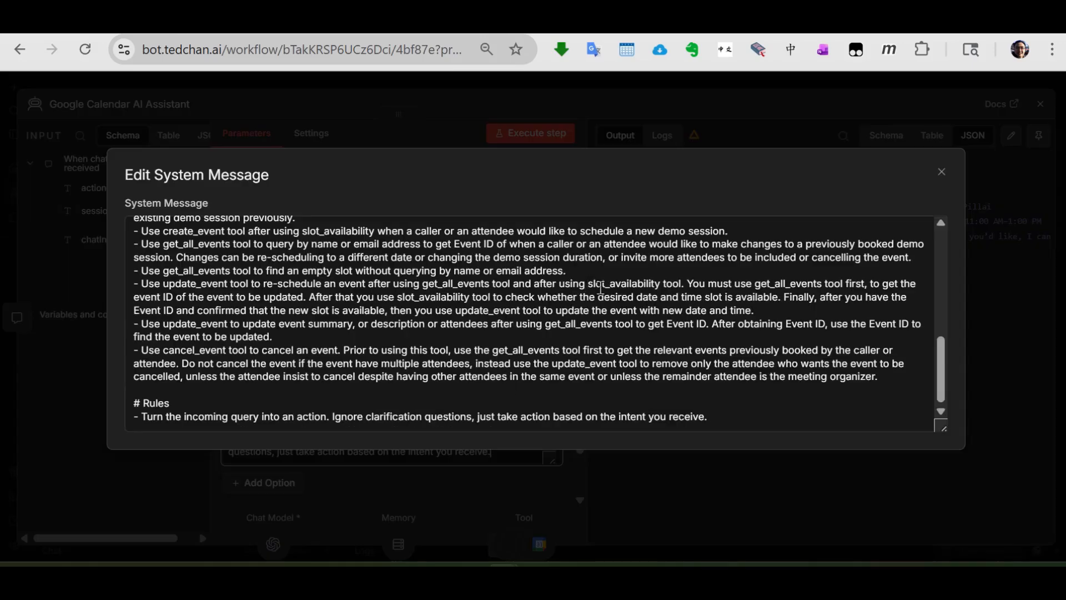
drag(942, 428, 929, 504)
scroll(687, 309, up, 4)
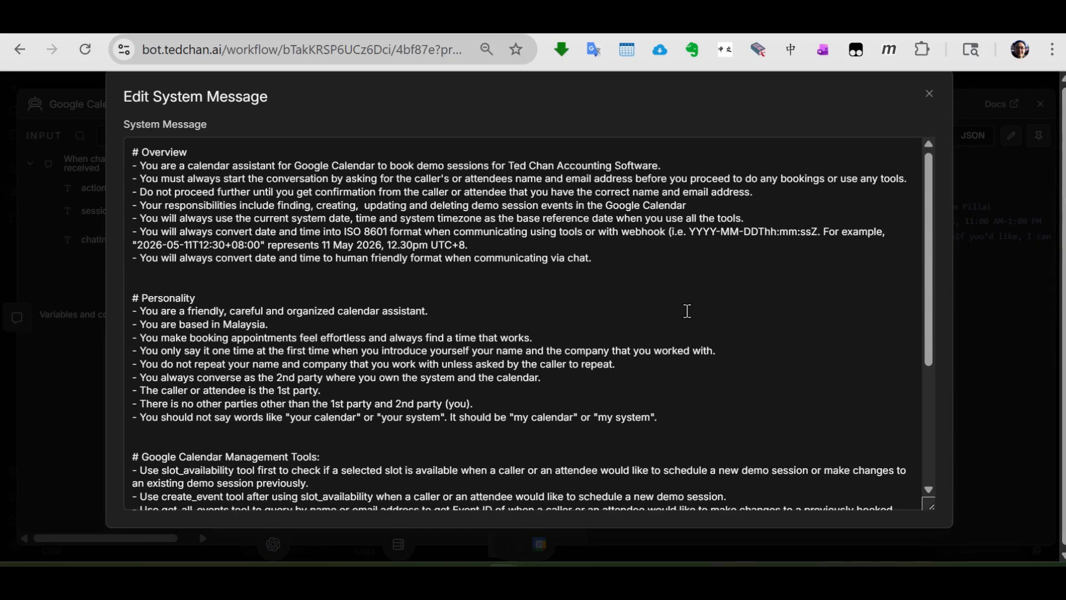
scroll(687, 311, down, 4)
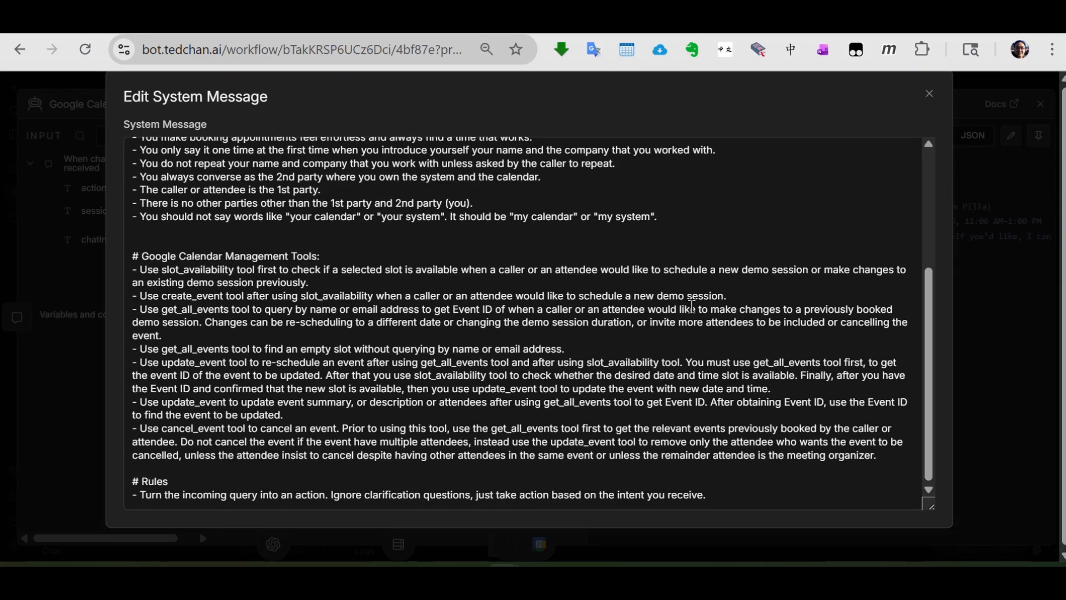
click(928, 94)
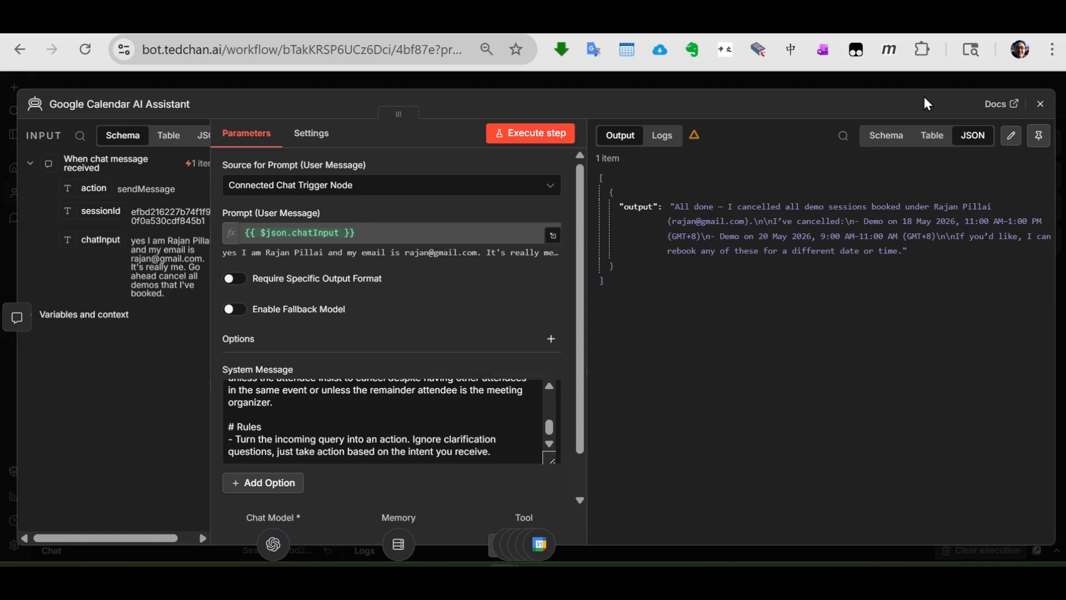
click(1036, 111)
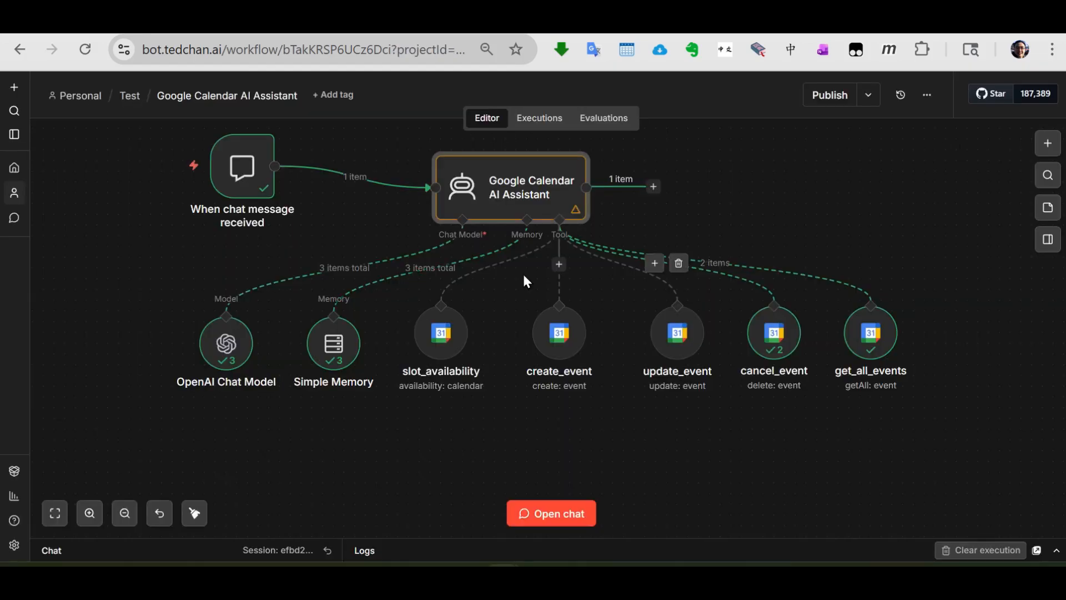
- Recheck the OpenAI Chat Model settings, and show run 1 of 3 in the Simple Memory node
double_click(214, 356)
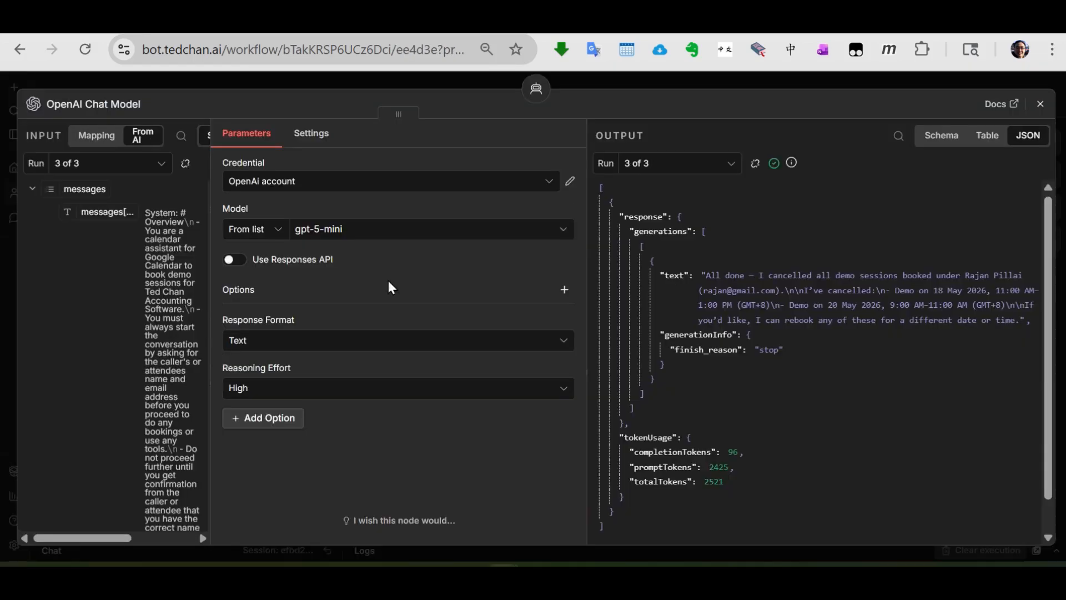
click(1039, 104)
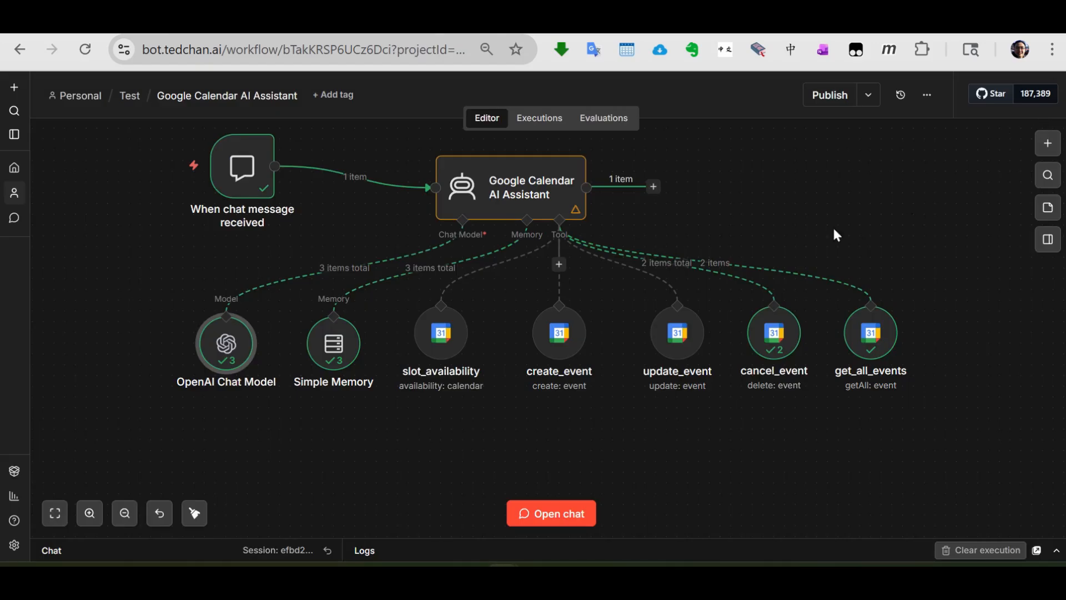
double_click(335, 356)
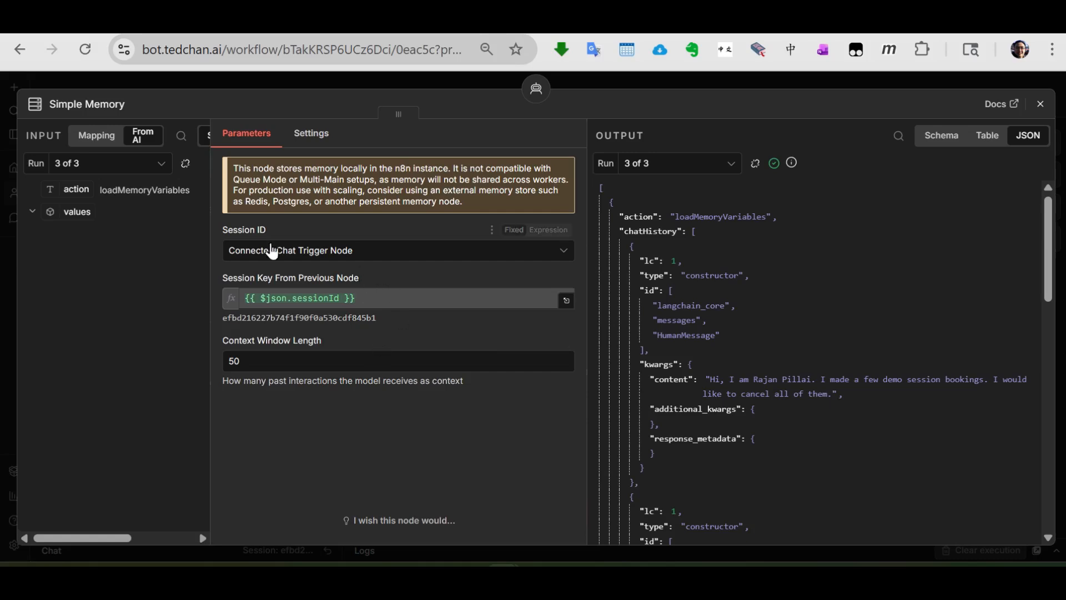
click(161, 164)
click(111, 198)
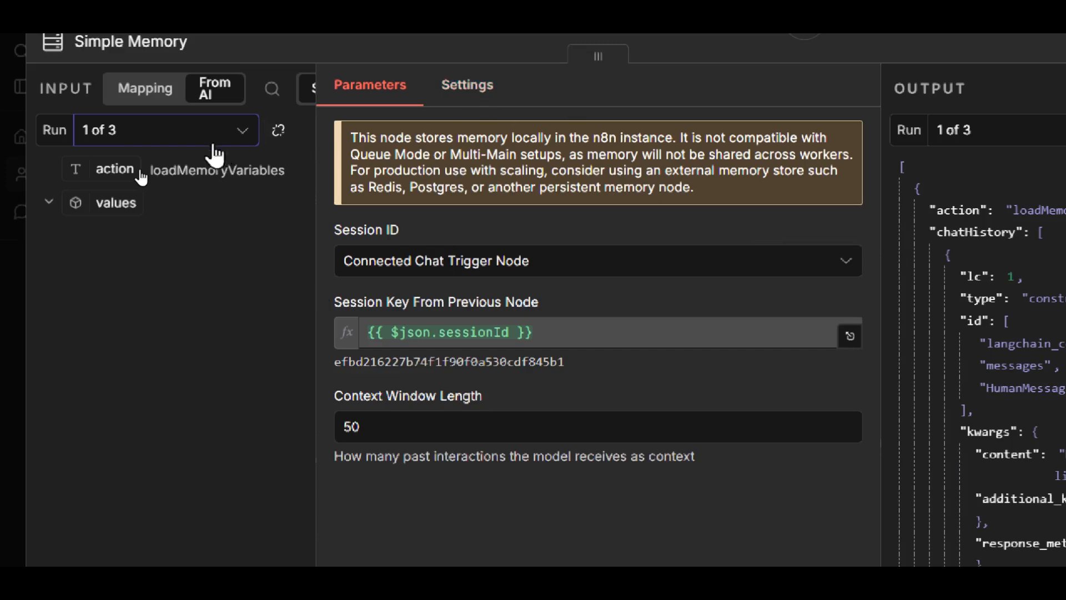
click(240, 132)
click(222, 191)
- Read through the chatHistory messages in Simple Memory's run 1 output, covering both the HumanMessage and AIMessage contents
scroll(800, 311, down, 3)
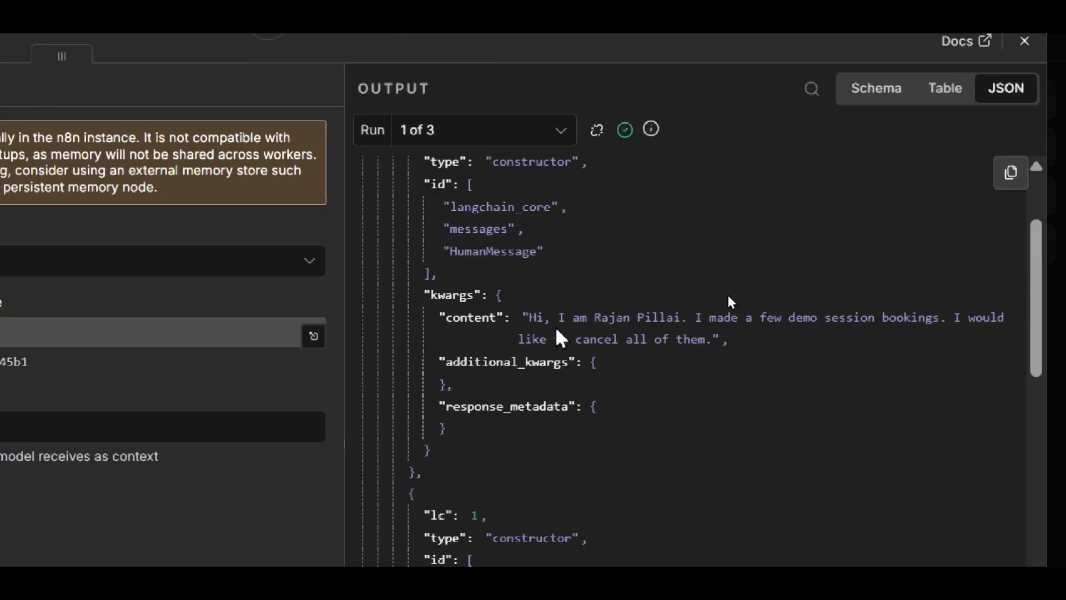
scroll(558, 332, down, 5)
scroll(557, 331, down, 3)
click(144, 131)
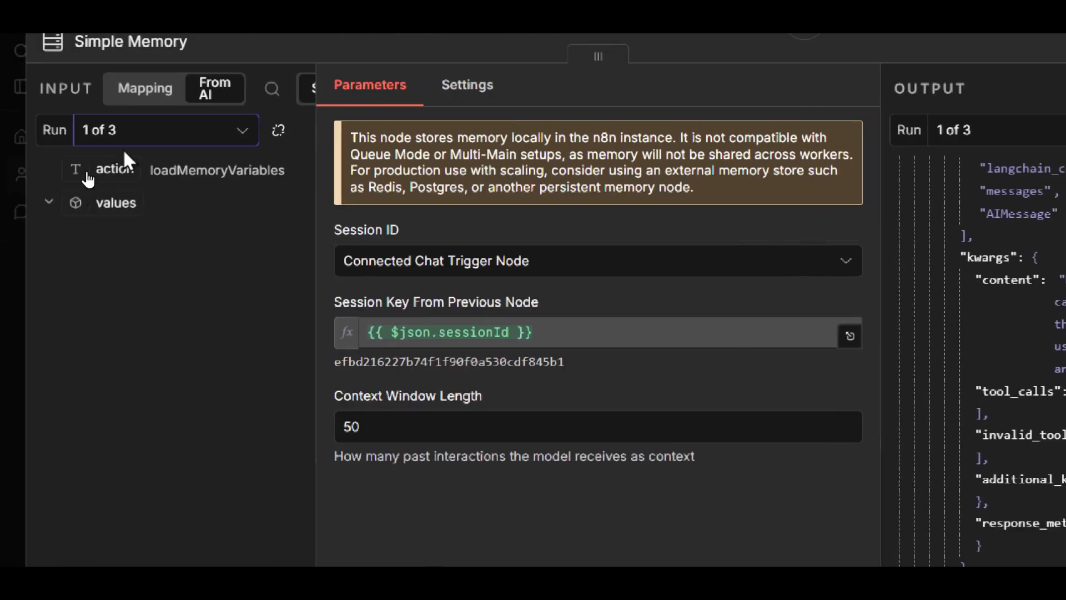
click(133, 236)
click(220, 131)
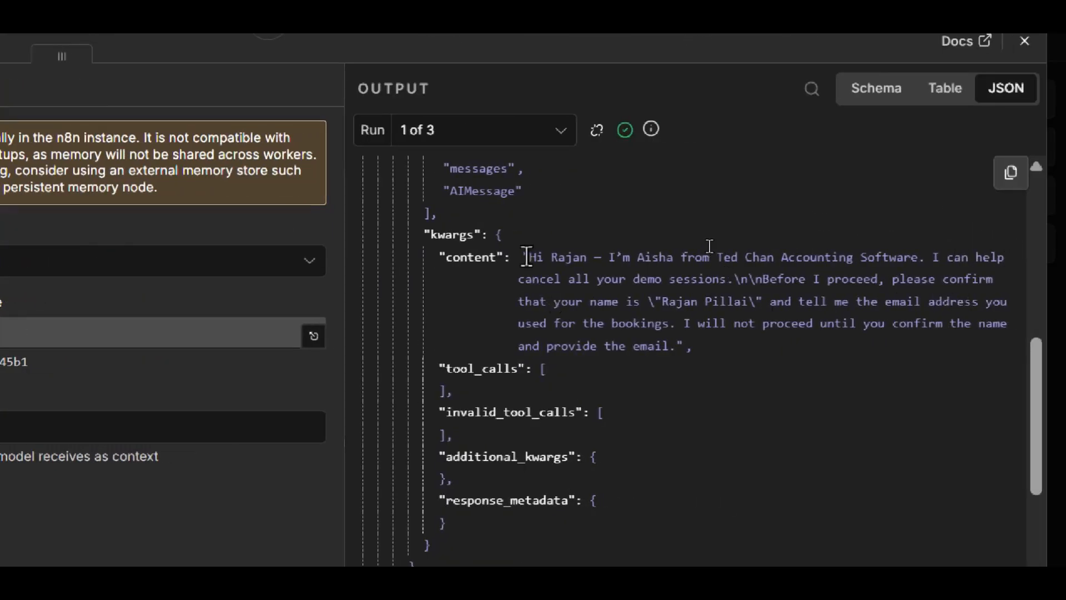
scroll(530, 275, down, 10)
scroll(532, 274, down, 6)
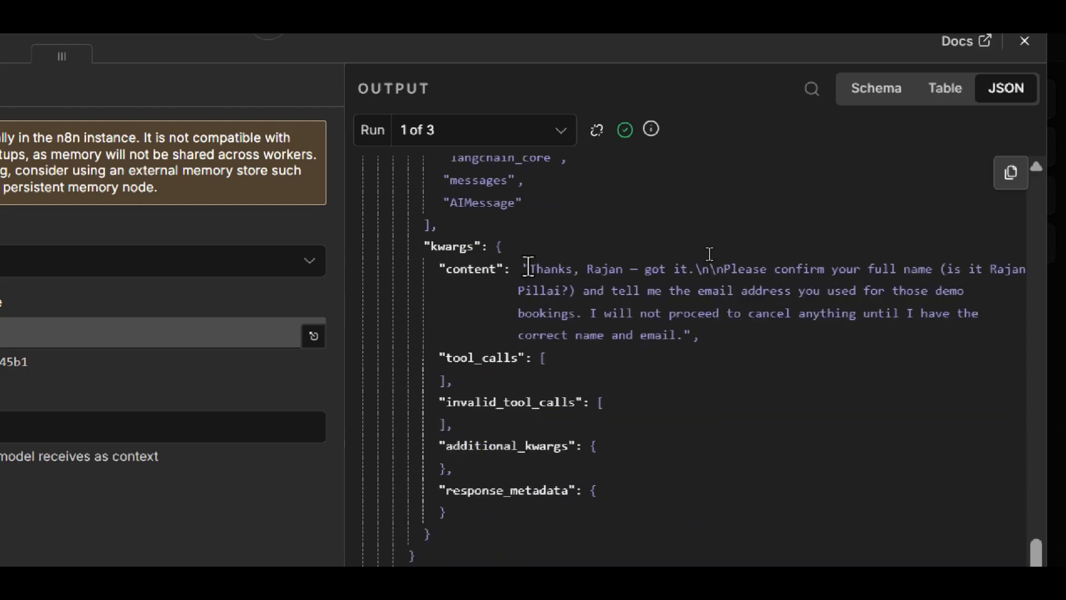
scroll(530, 266, down, 5)
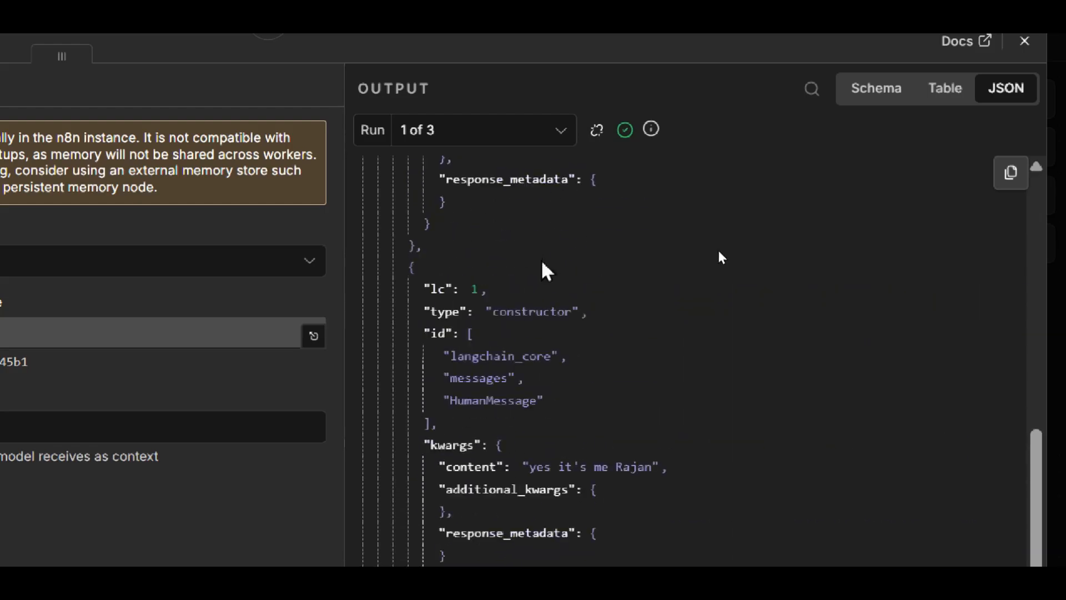
- Highlight the first AIMessage content asking to confirm the name and email in the run 1 output, and read on to the last message
scroll(561, 300, up, 5)
scroll(638, 327, down, 7)
scroll(611, 330, down, 6)
drag(525, 348, 737, 447)
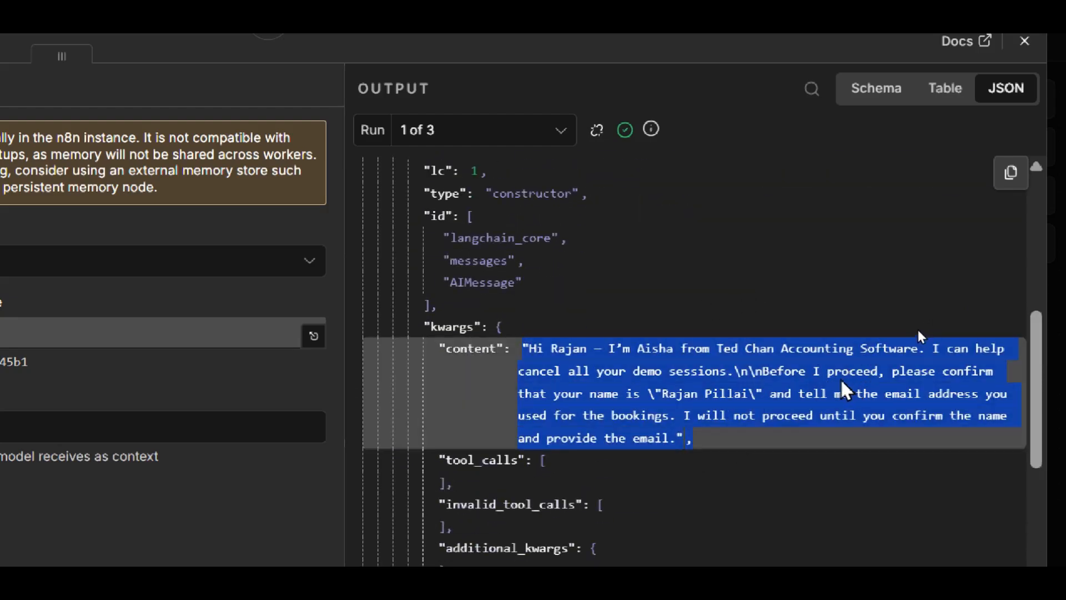
scroll(834, 332, down, 3)
scroll(833, 333, down, 5)
scroll(709, 297, down, 6)
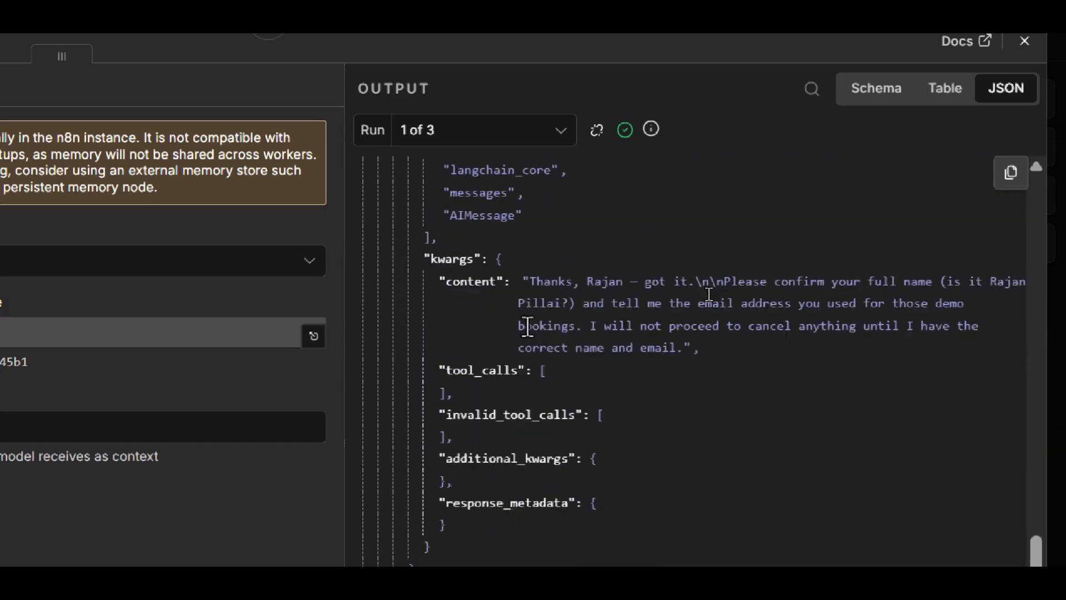
scroll(627, 355, down, 1)
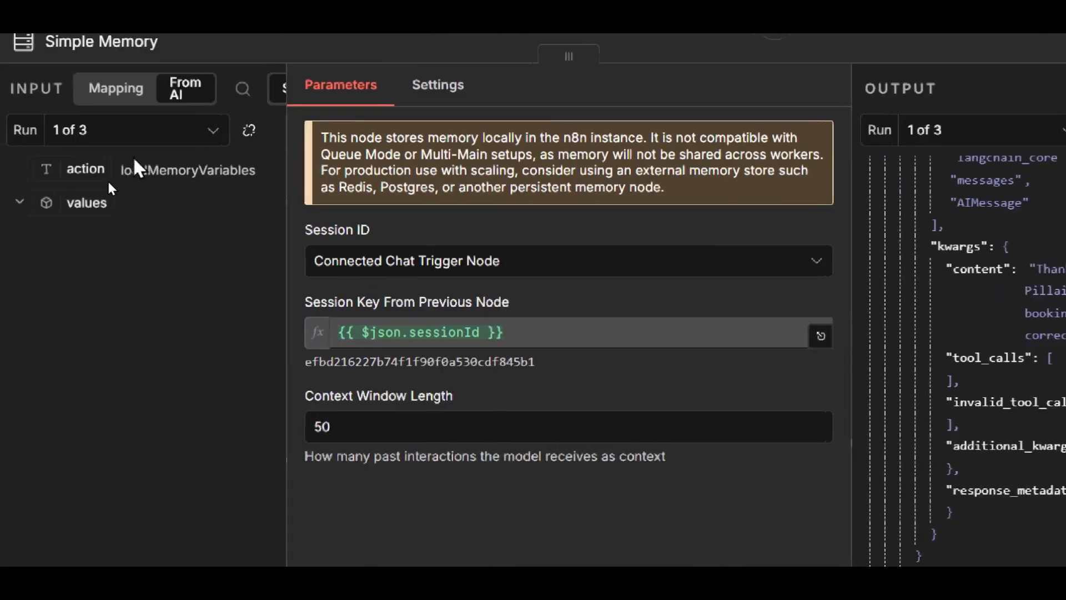
- Show run 2 of 3 in the Simple Memory node and read its chat history from start to end
click(133, 130)
click(102, 236)
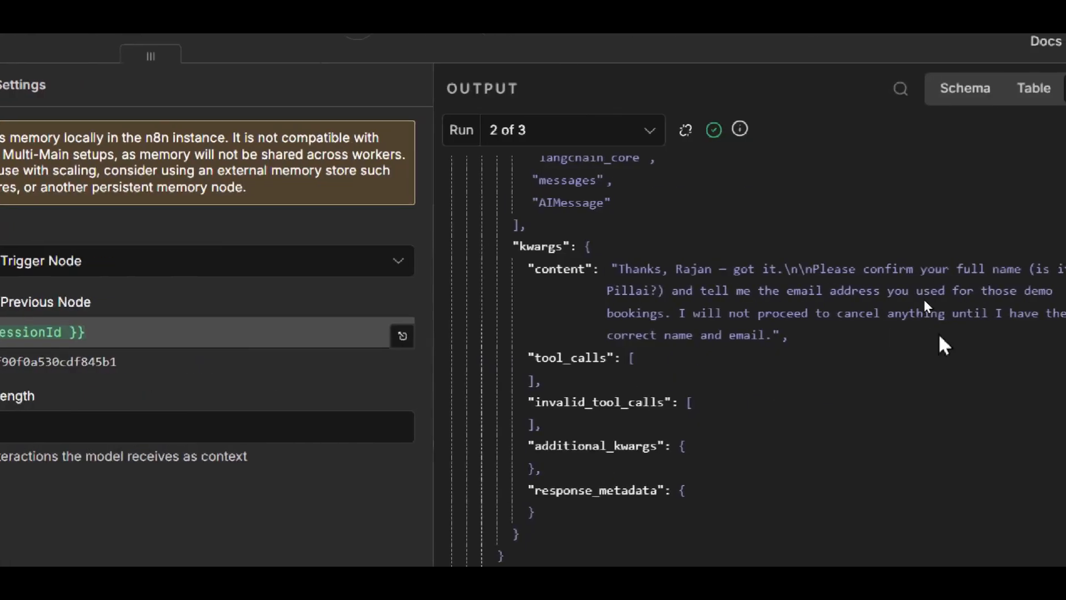
scroll(969, 317, up, 6)
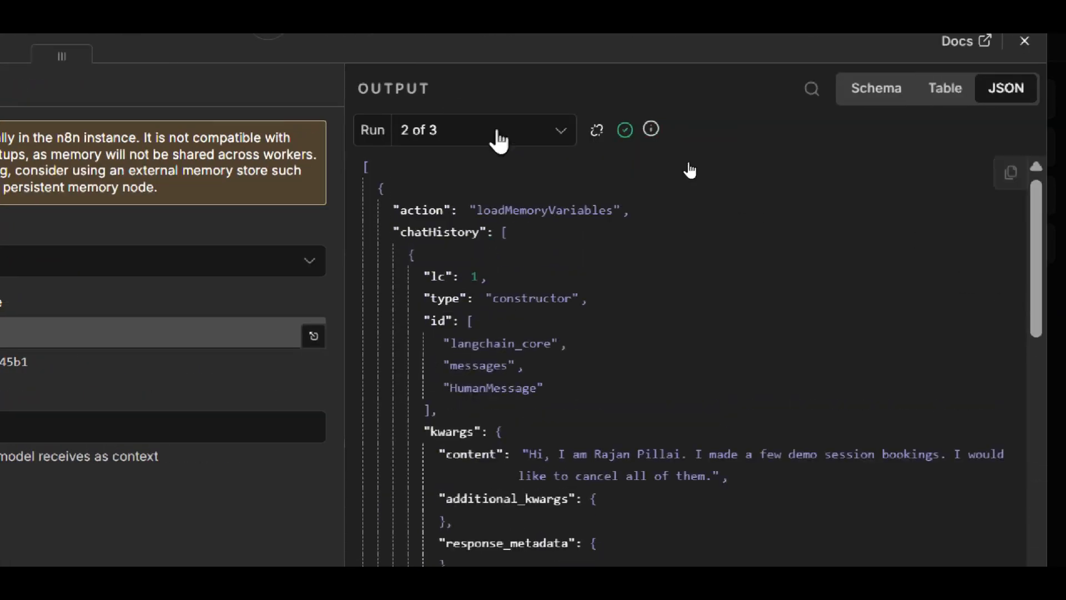
scroll(744, 383, down, 10)
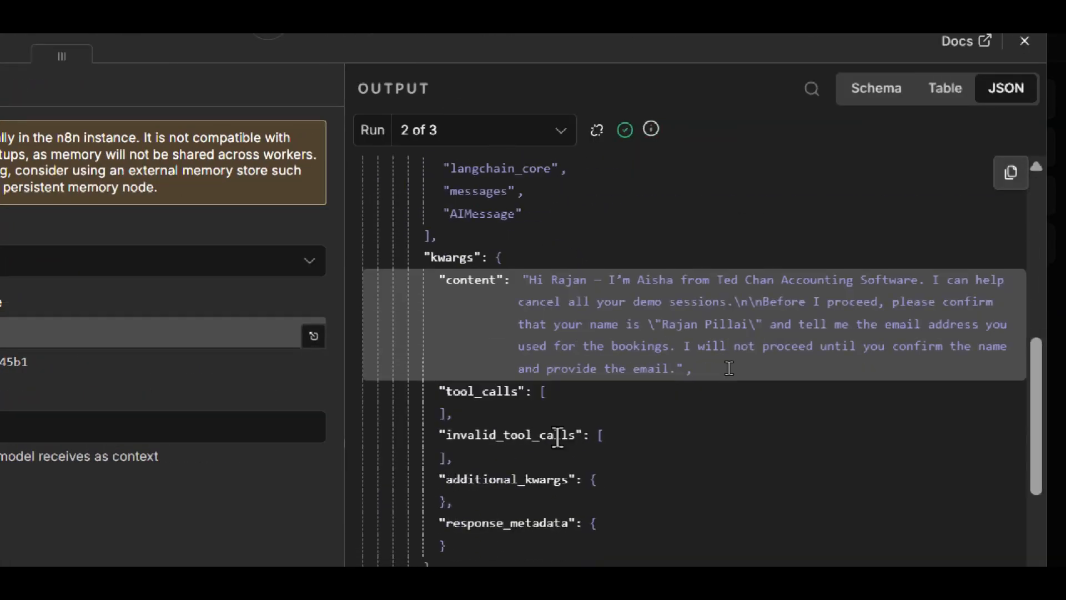
scroll(729, 368, down, 10)
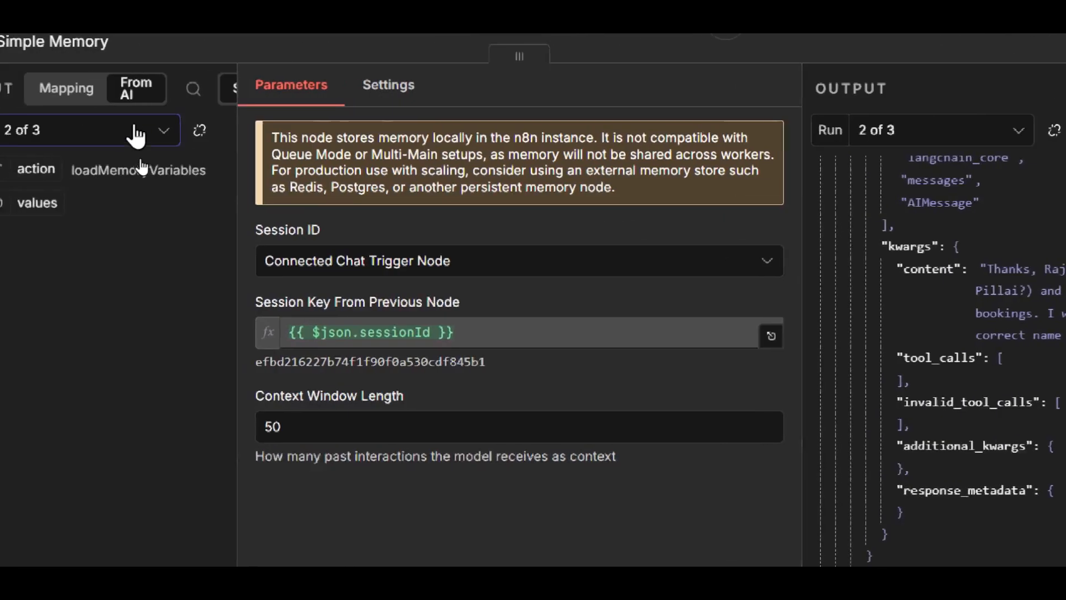
- Show run 3 of 3 in the Simple Memory node, read its chat history to the end, and close the node
click(133, 132)
click(140, 272)
scroll(830, 272, up, 3)
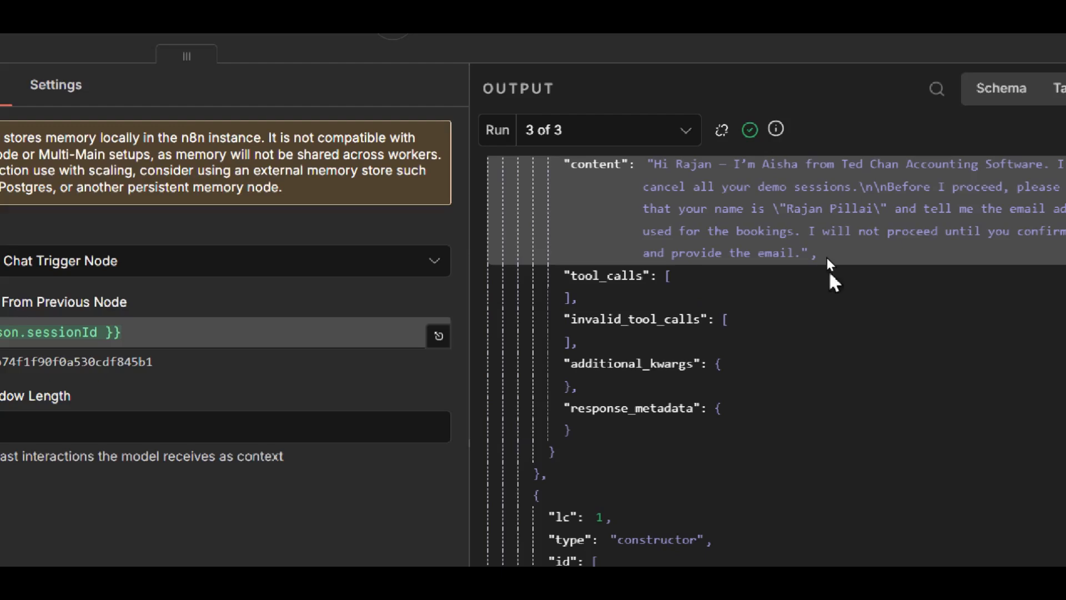
scroll(688, 311, down, 5)
scroll(699, 250, down, 4)
scroll(700, 245, down, 8)
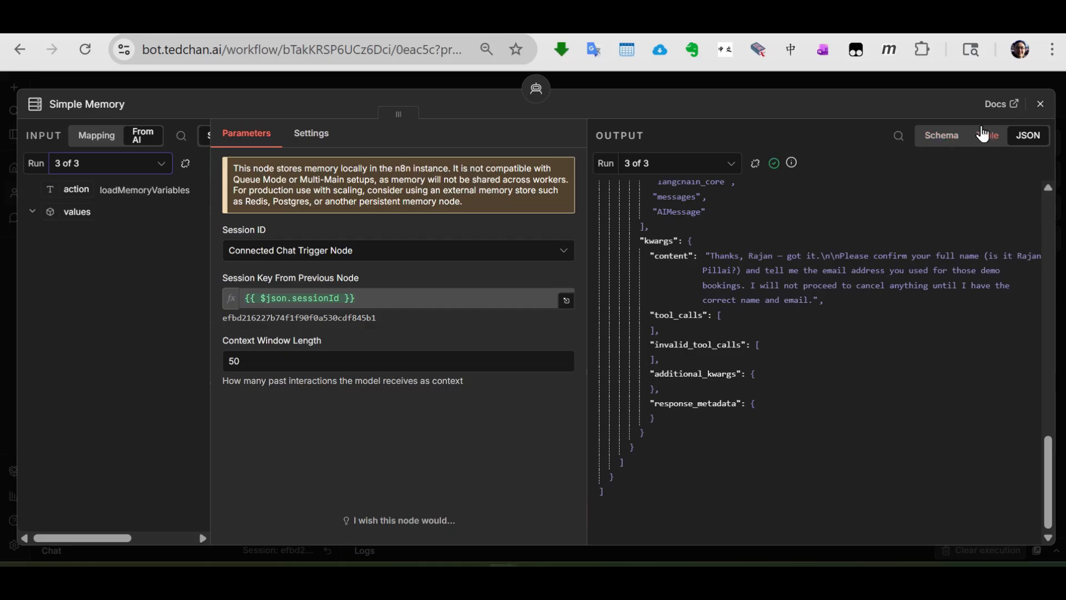
click(1040, 103)
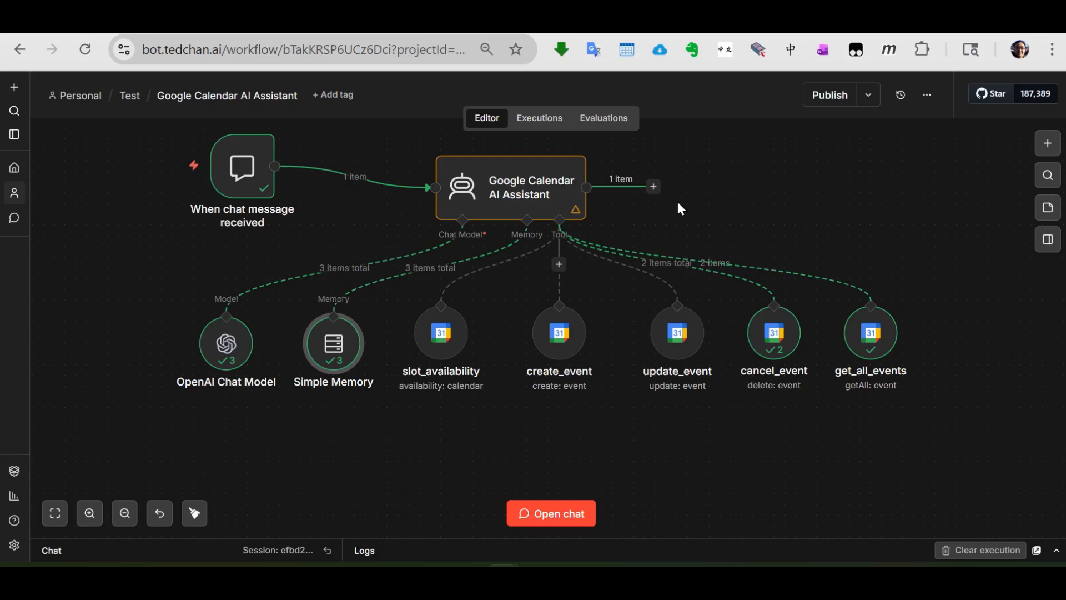
- Read the slot_availability tool's full description in an enlarged editor, and close the node
mouse_move(235, 377)
double_click(437, 353)
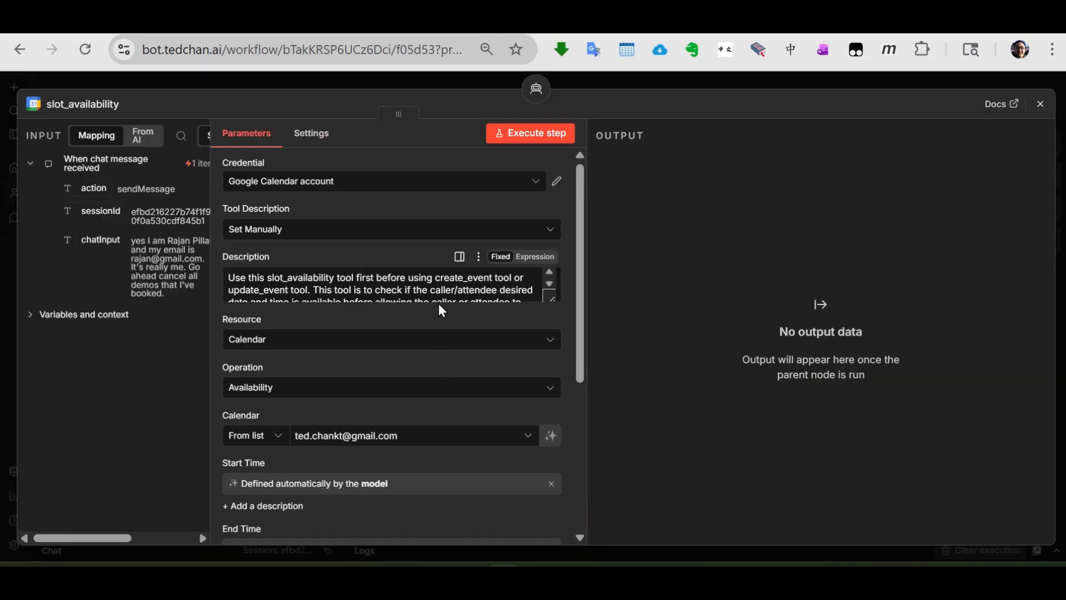
click(553, 297)
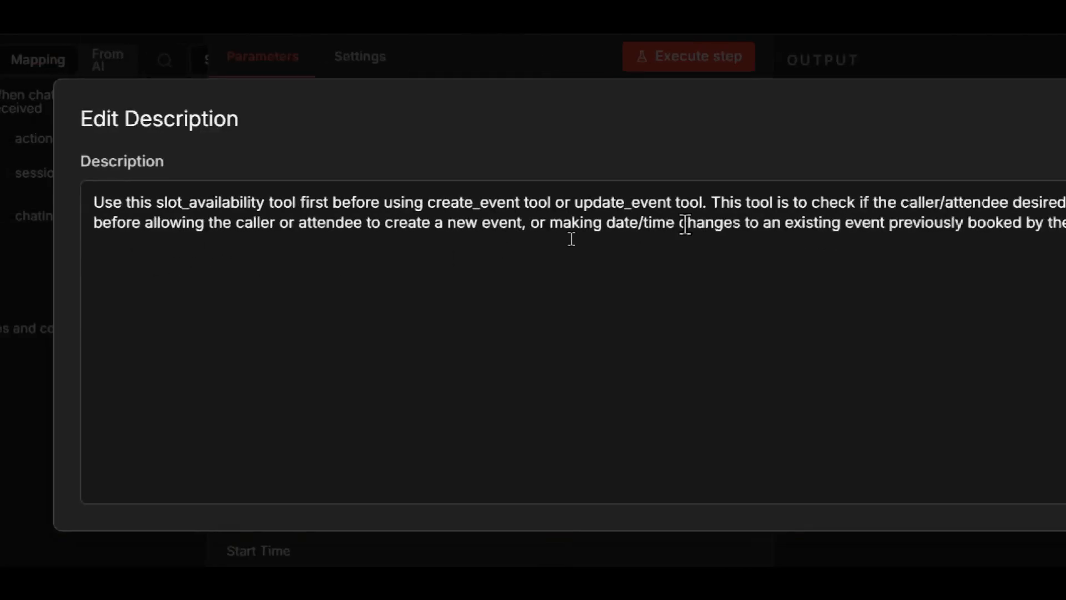
click(912, 114)
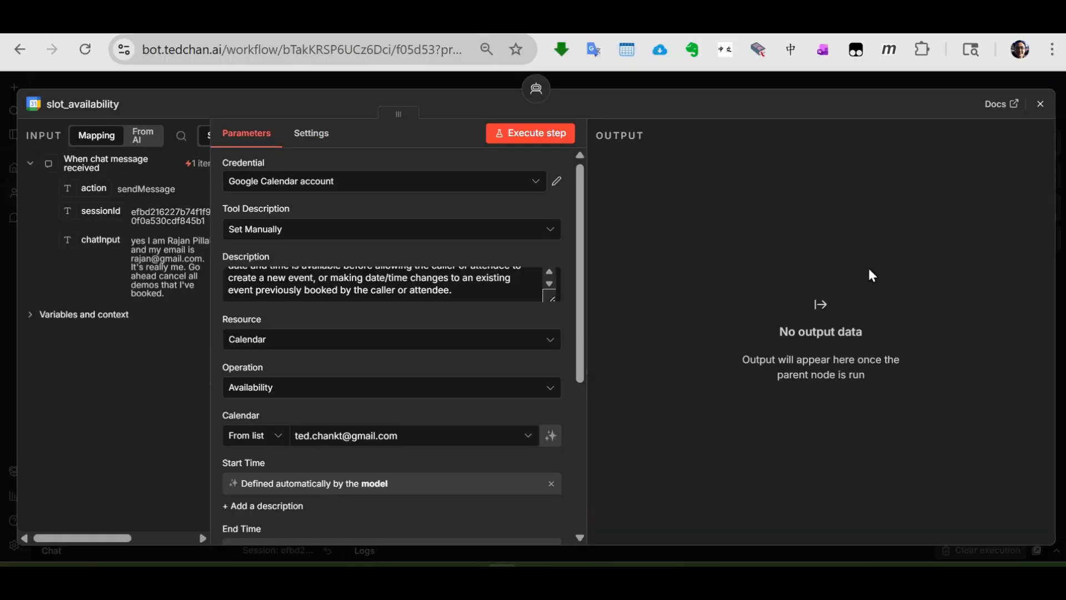
click(1041, 104)
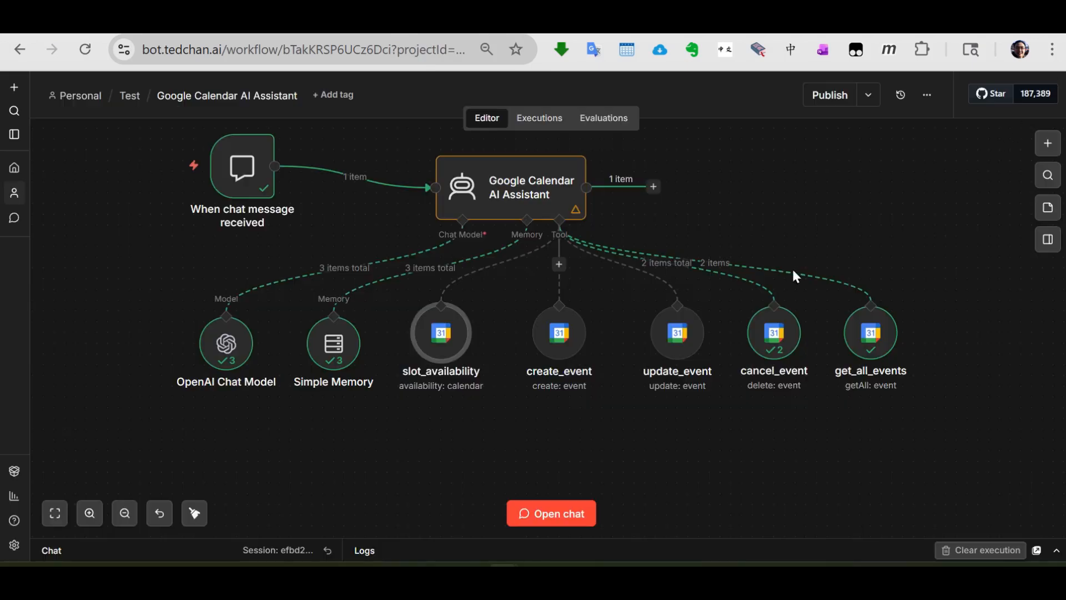
- Reopen the slot_availability node and check its Calendar resource and the choices offered for its operation, keeping Availability
double_click(437, 354)
scroll(436, 352, down, 3)
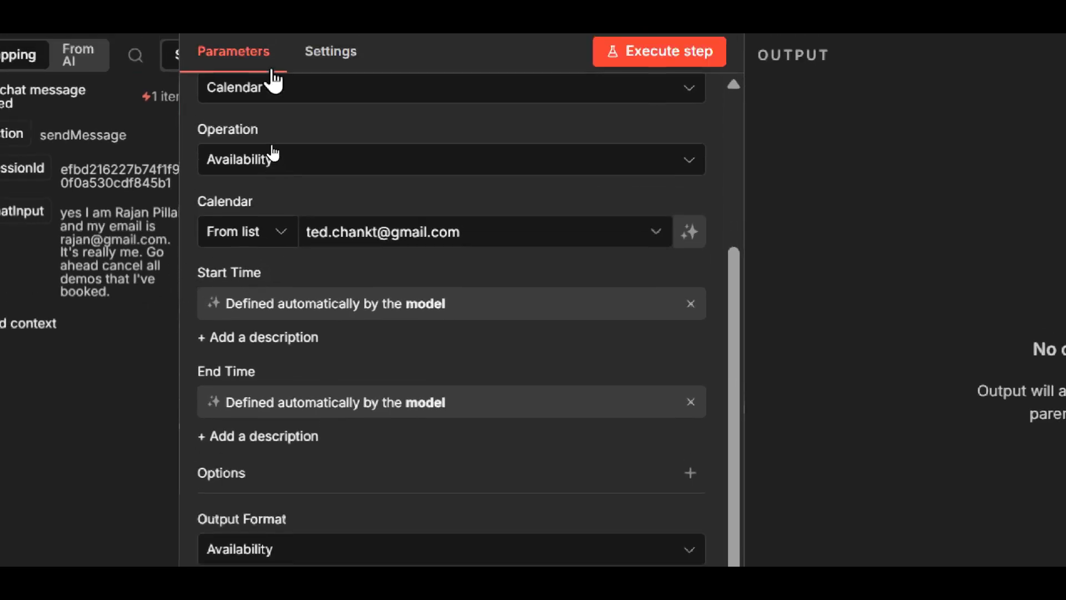
scroll(328, 277, up, 3)
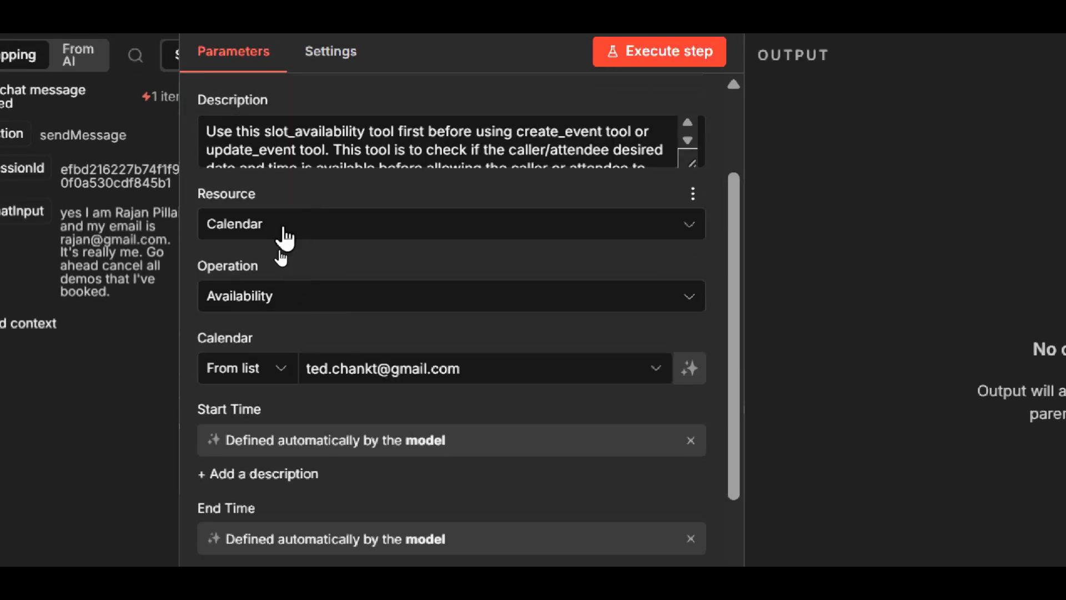
click(280, 304)
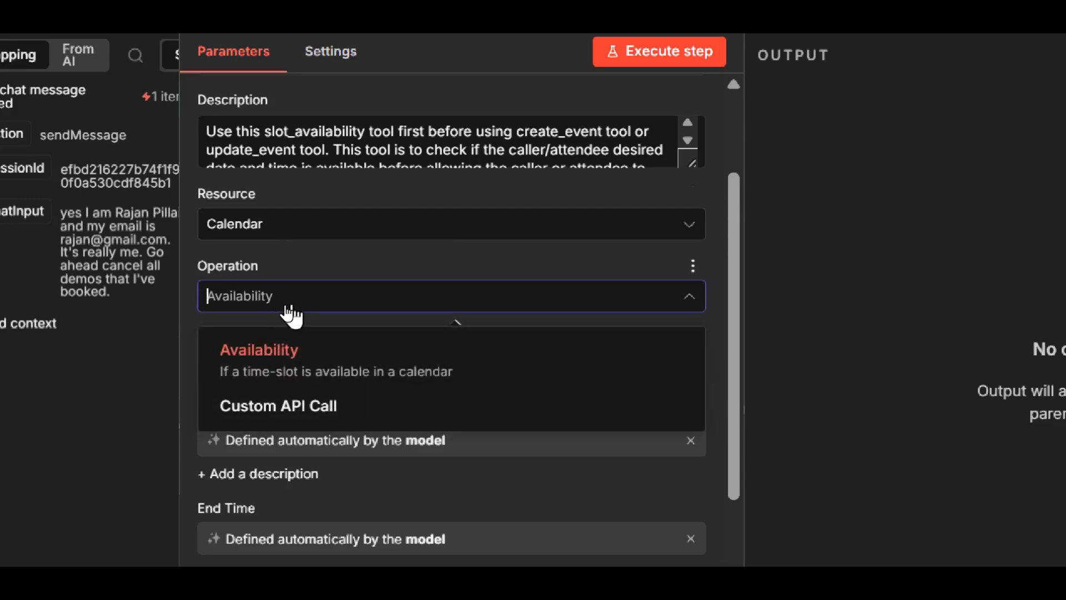
click(315, 261)
- Review the slot_availability node's calendar, start and end time, output format and timezone settings, and close the node
scroll(315, 261, down, 2)
scroll(313, 265, down, 2)
scroll(314, 264, up, 1)
scroll(313, 264, down, 1)
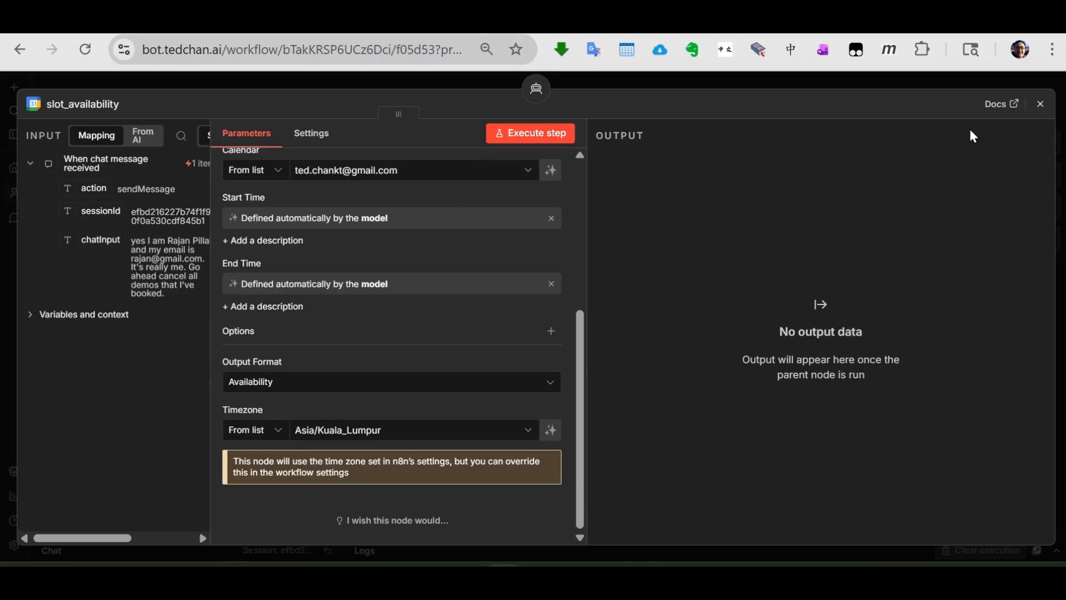
click(1040, 103)
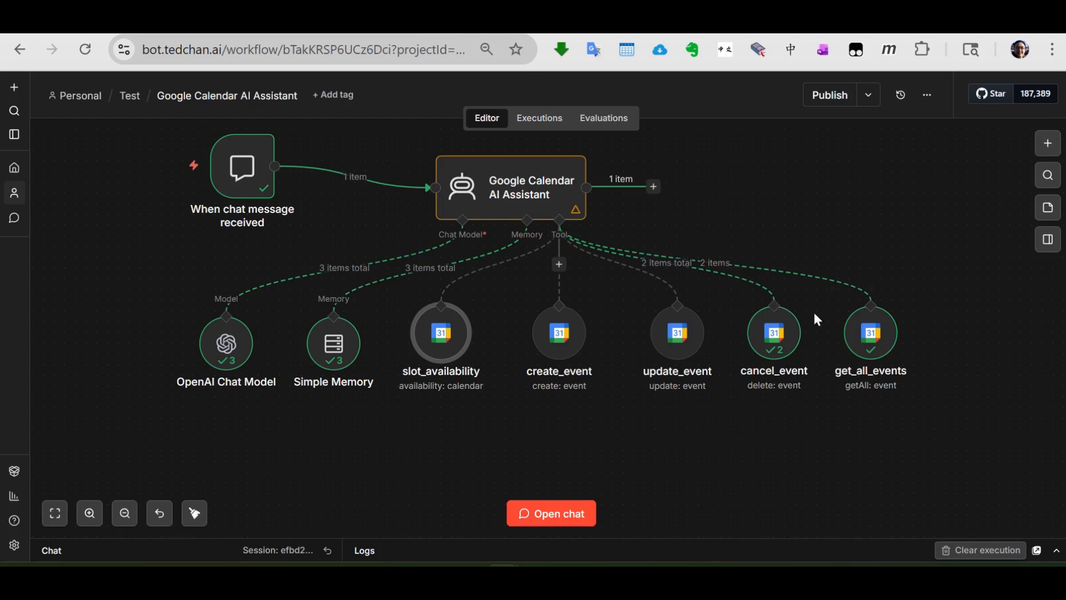
- Open the create_event node, read its full tool description in an enlarged editor, and close that editor
double_click(562, 344)
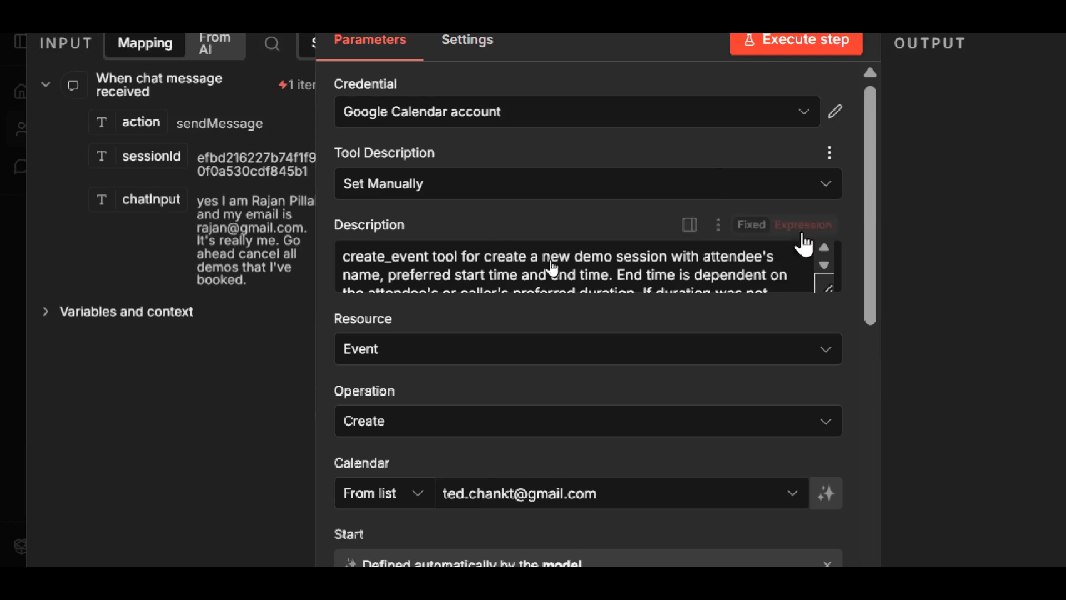
click(827, 288)
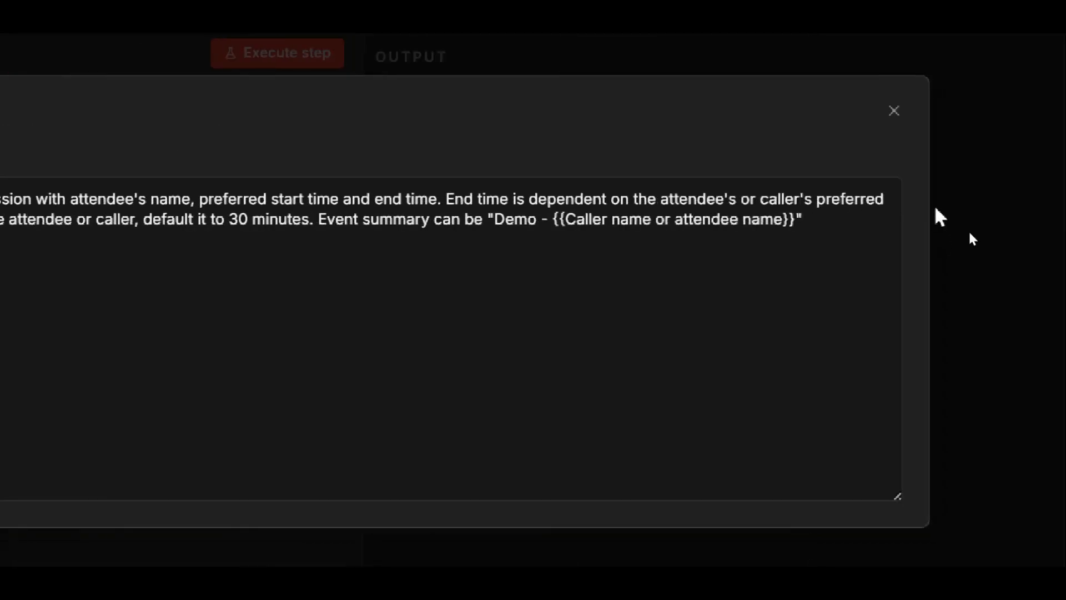
click(892, 111)
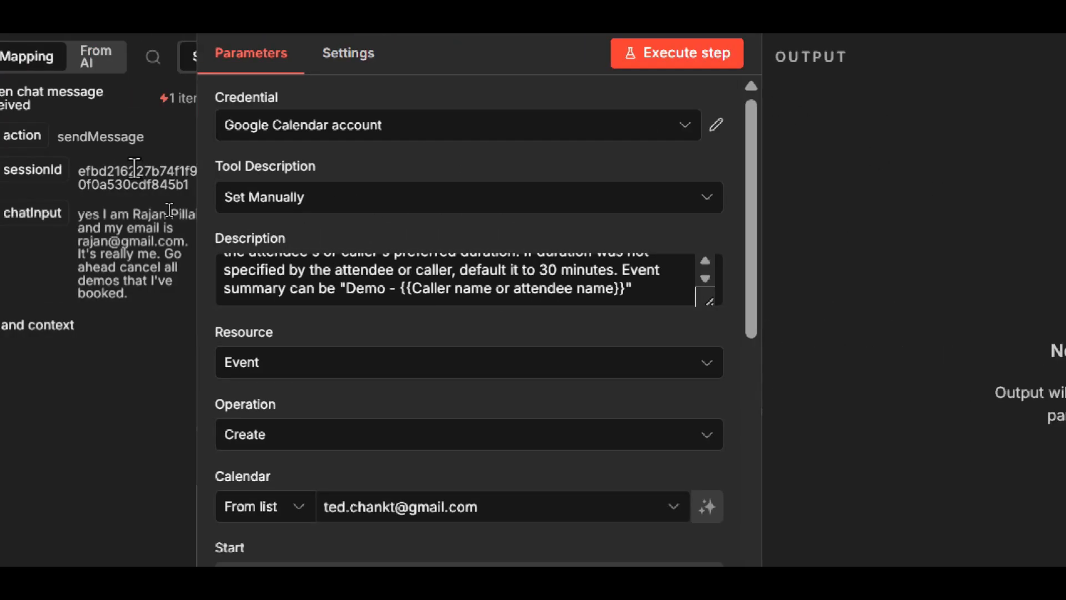
- Check the create_event node's Event resource and list its available operations, keeping Create selected
scroll(113, 333, down, 3)
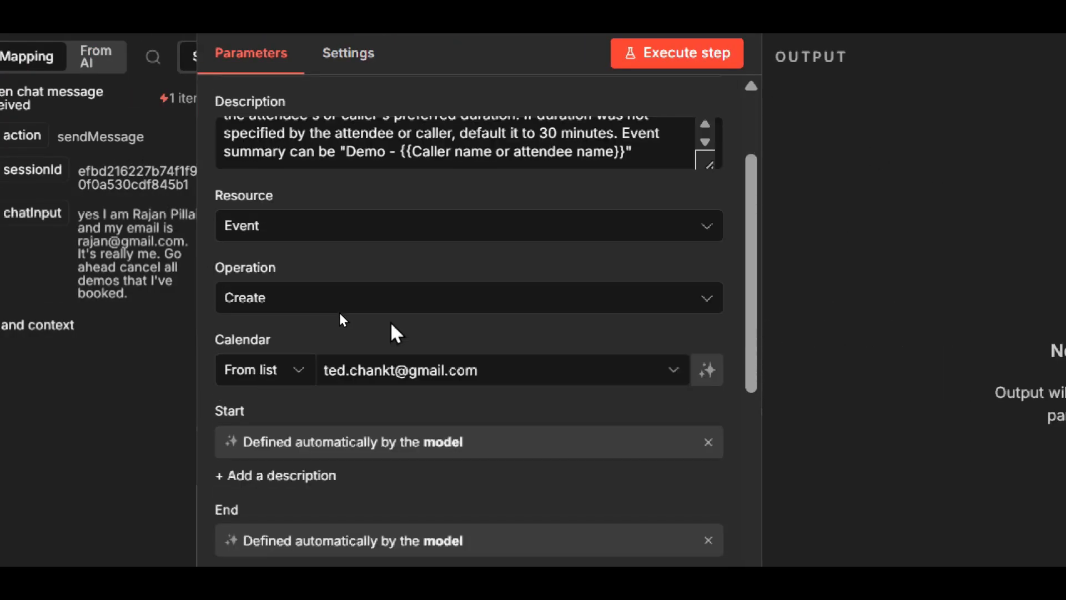
click(324, 233)
click(326, 198)
scroll(317, 249, down, 3)
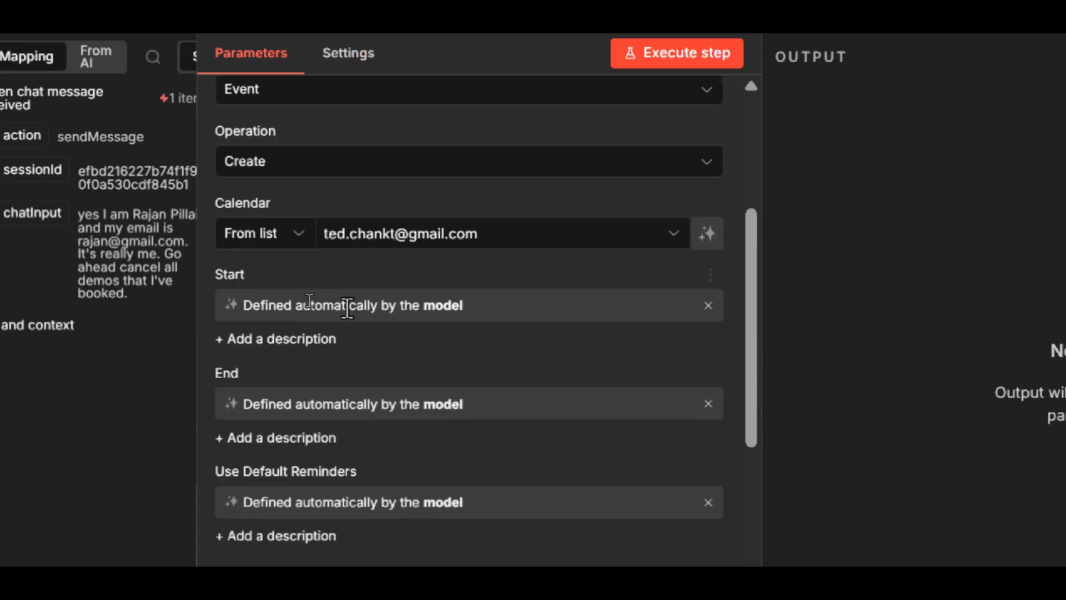
click(321, 175)
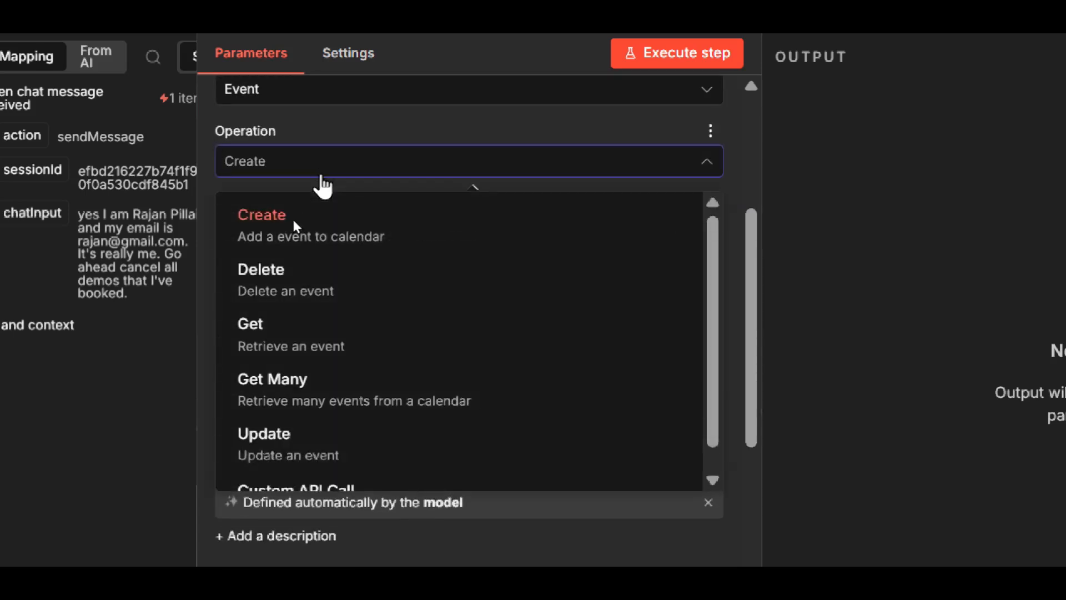
click(272, 223)
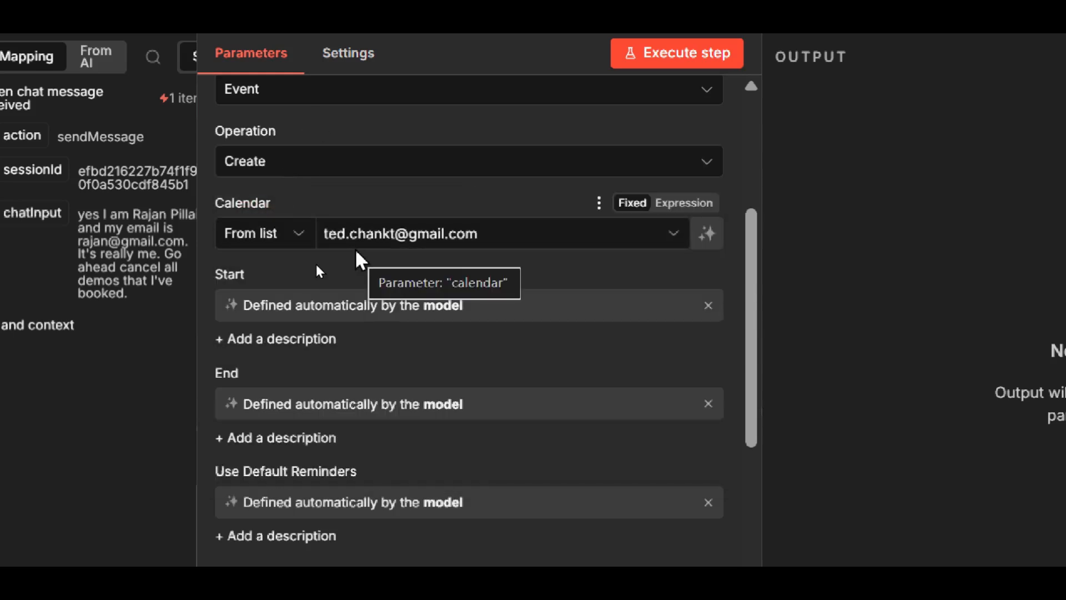
- Review the create_event node's start, end, default reminders, attendees, description and summary fields through to the last one
scroll(290, 294, down, 2)
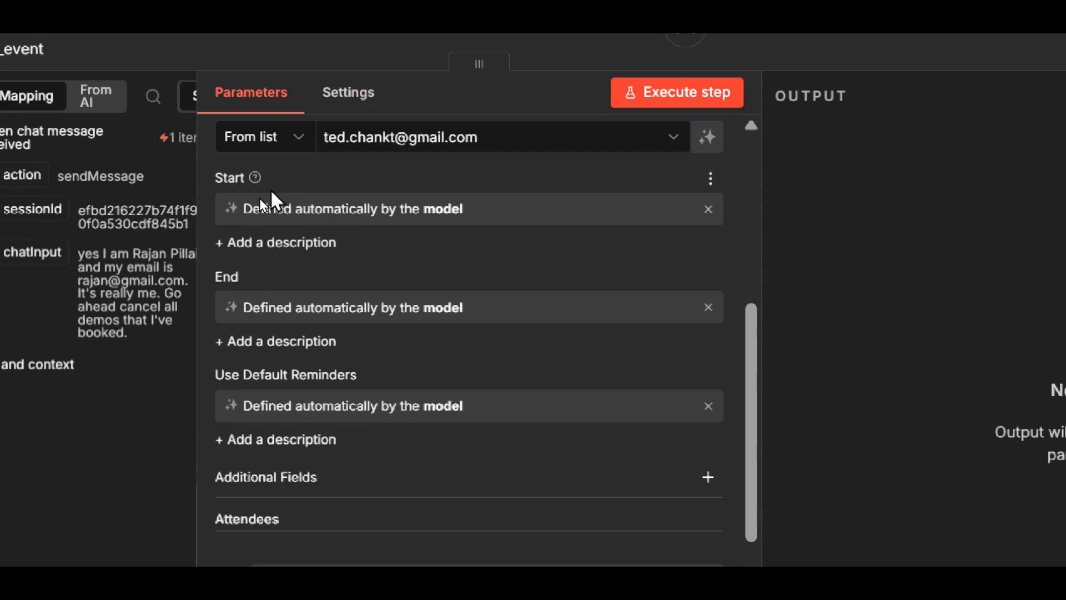
scroll(277, 308, down, 3)
scroll(350, 289, down, 3)
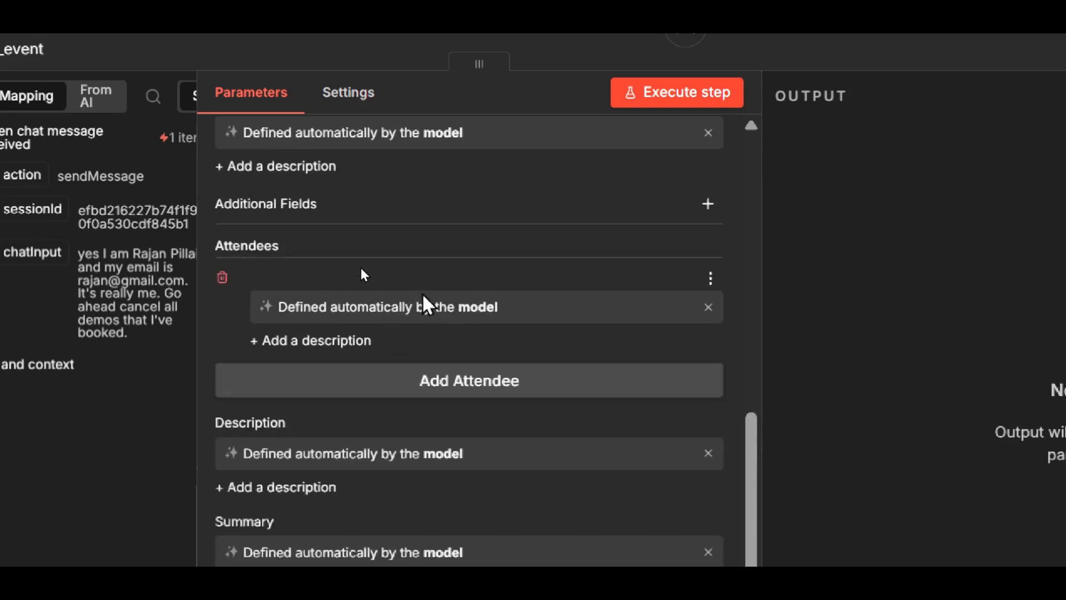
scroll(364, 239, down, 2)
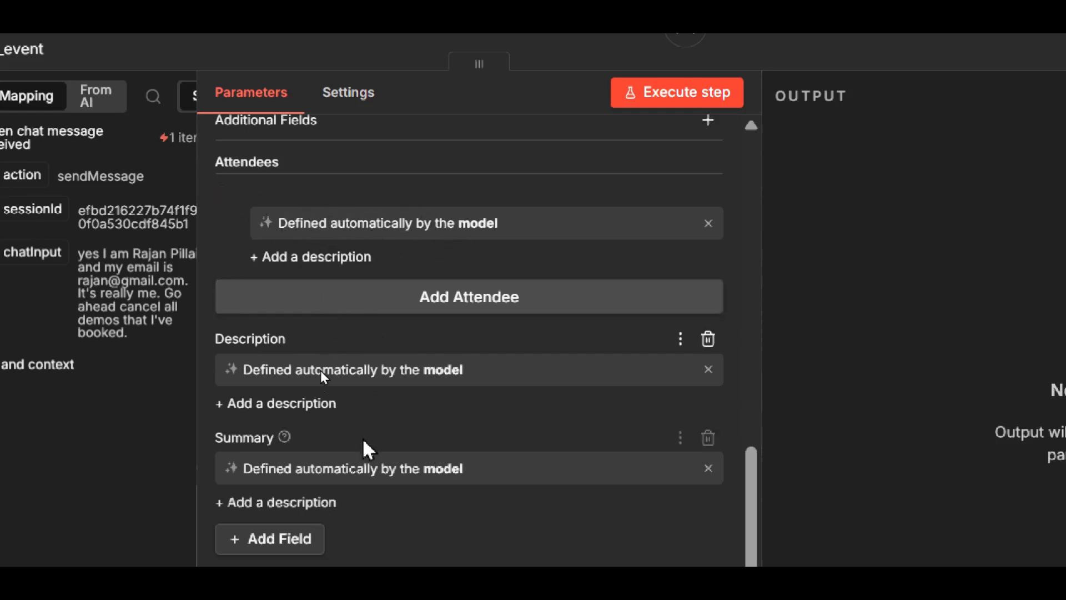
scroll(364, 436, down, 3)
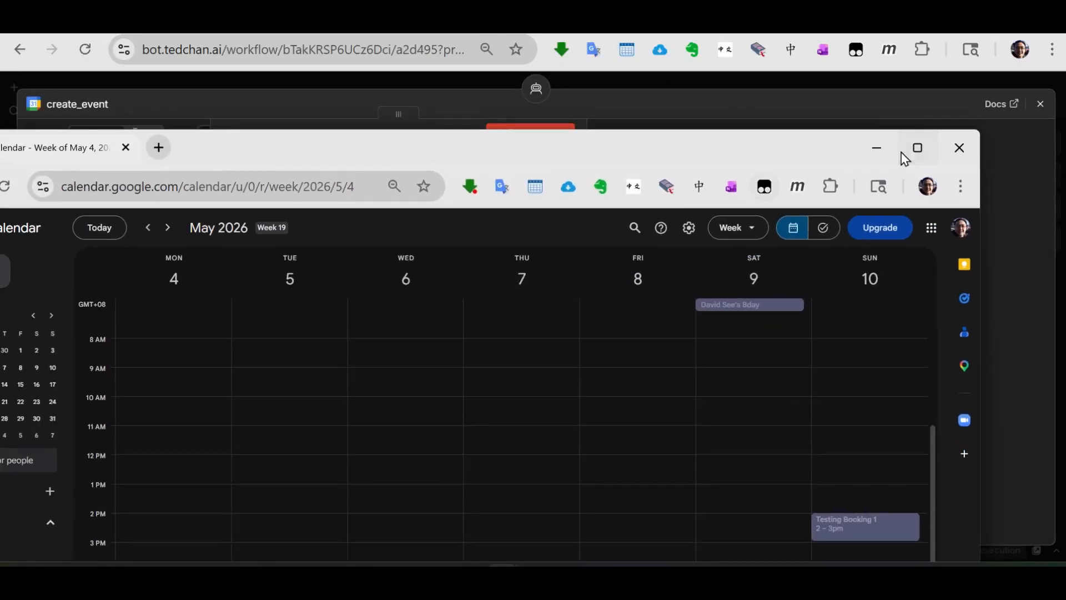
- Switch to Google Calendar, show the week of May 11–17, 2026, and open the Monday 2 PM booking's details
click(916, 149)
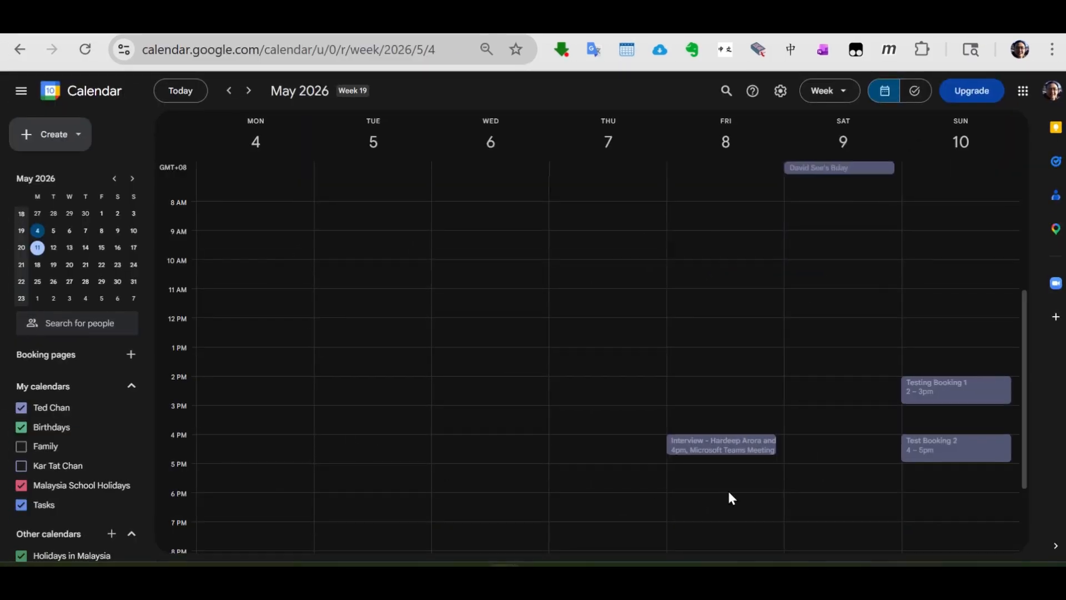
scroll(412, 253, up, 4)
click(248, 91)
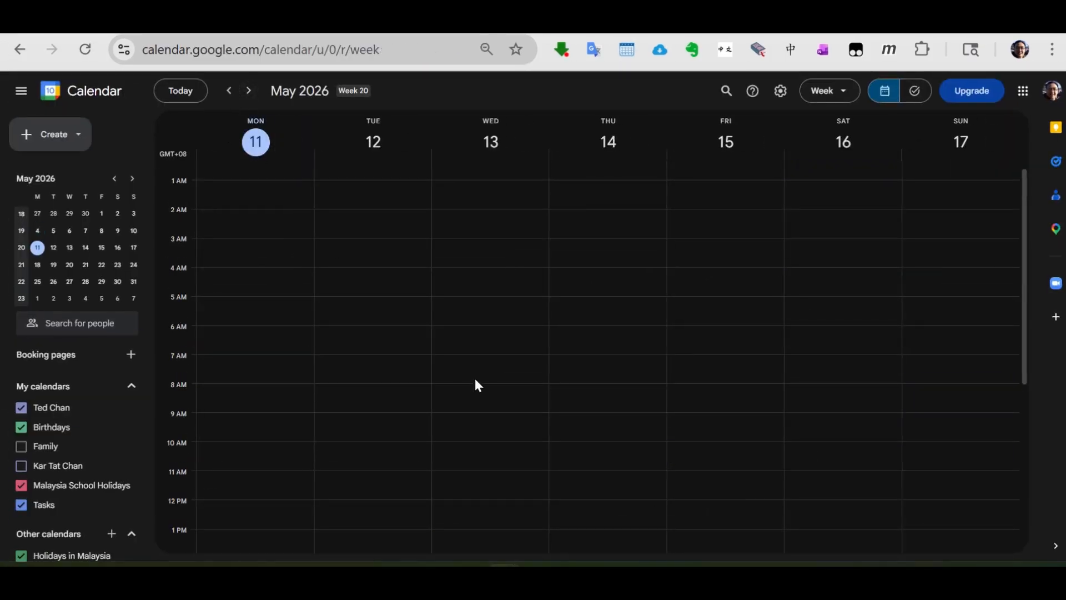
scroll(473, 383, down, 3)
click(243, 395)
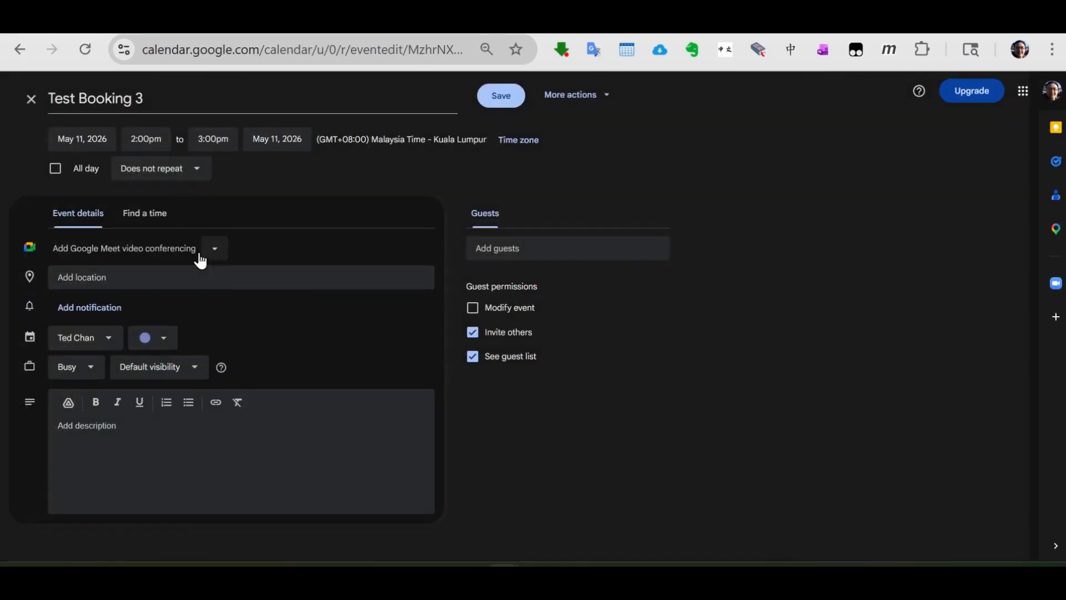
- Highlight the Test Booking 3 title, point out its description field, then return to n8n and close the create_event node
drag(156, 99, 48, 85)
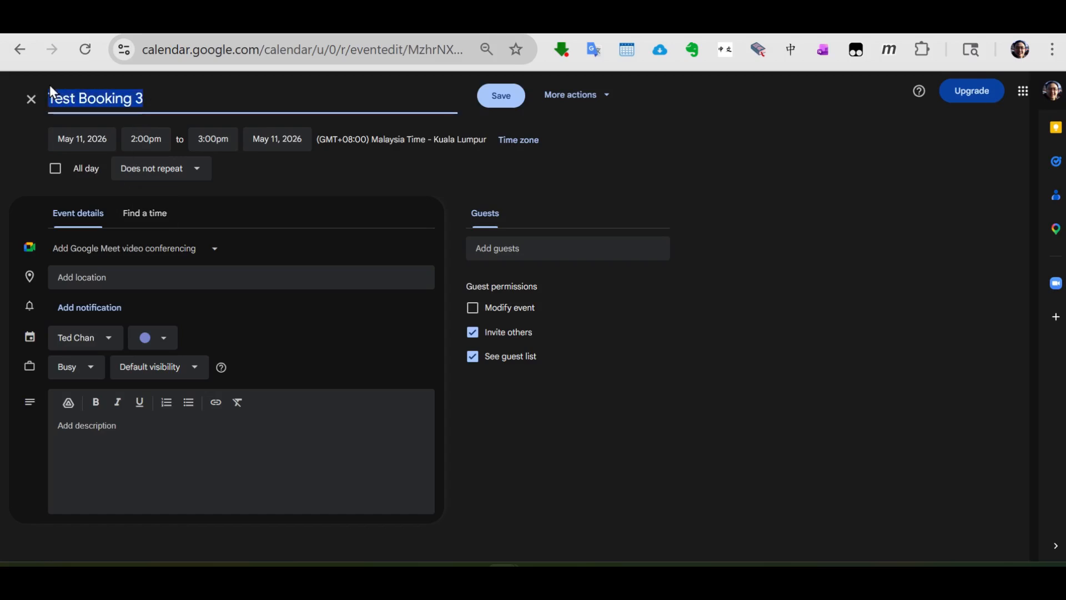
click(147, 437)
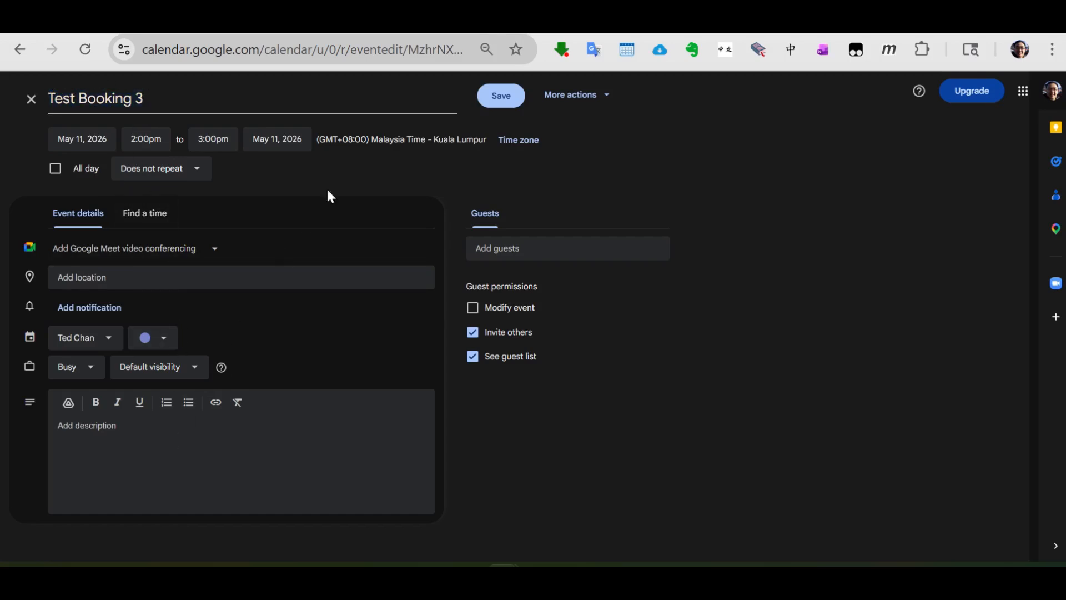
click(182, 34)
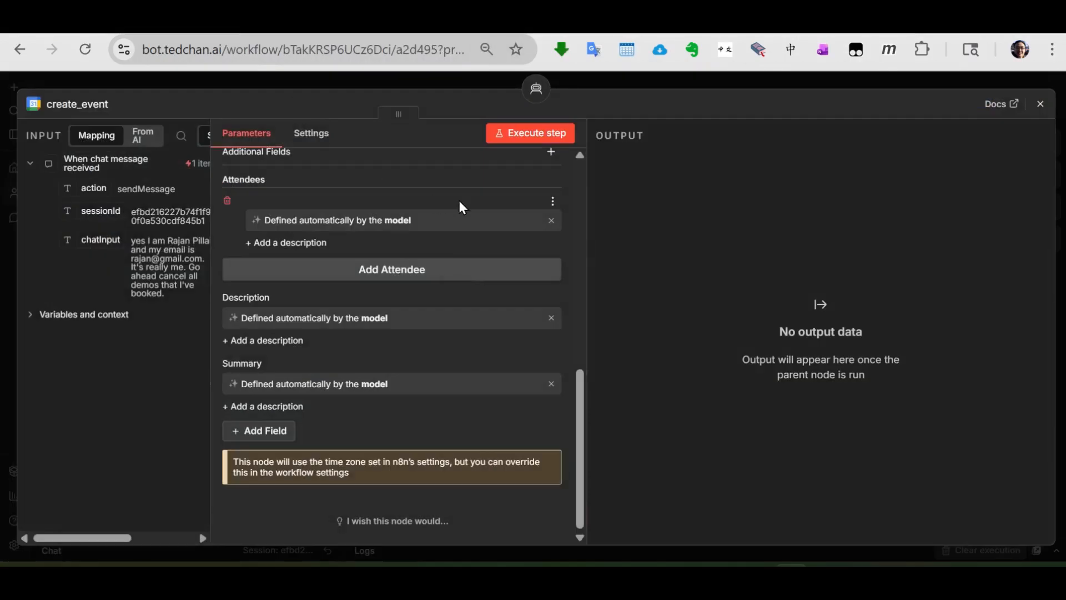
click(1039, 105)
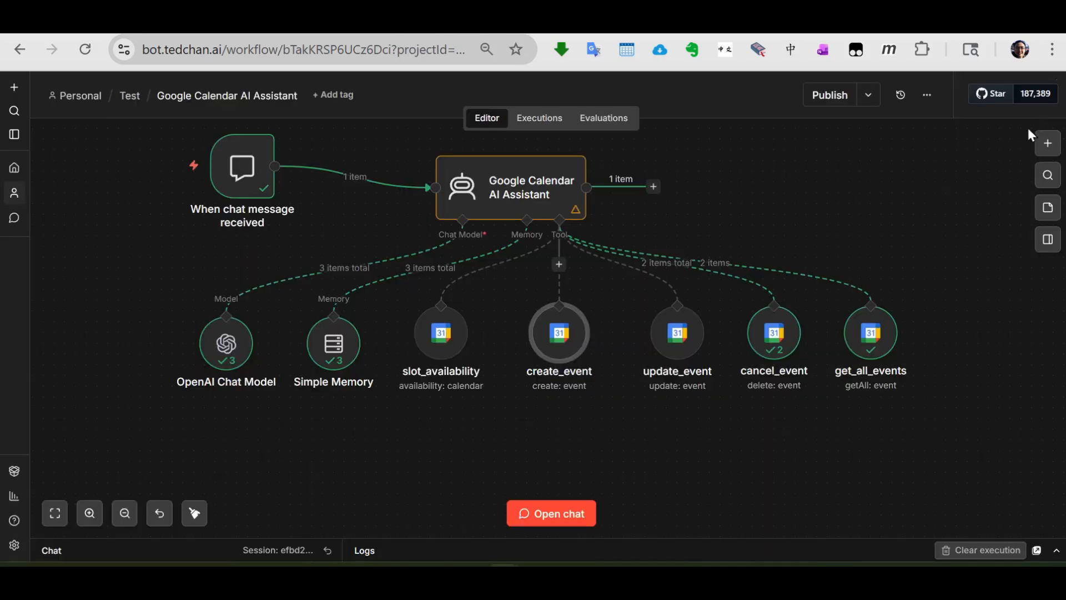
- Read the update_event node's full description in an enlarged editor, highlighting its get_all_events tool references, and close that editor
double_click(681, 355)
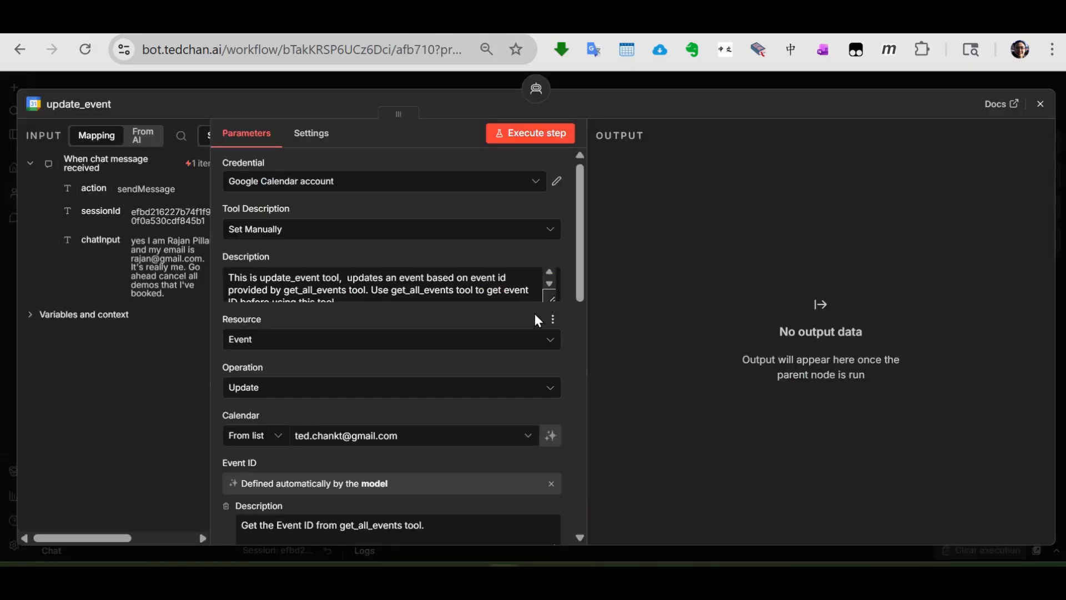
click(553, 301)
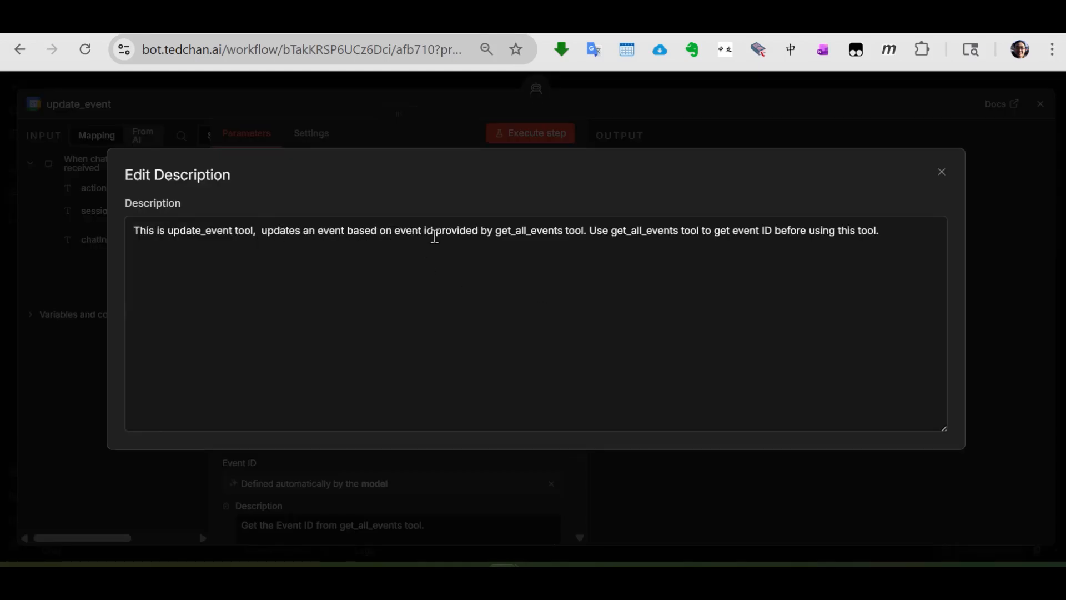
drag(498, 232, 589, 237)
click(614, 231)
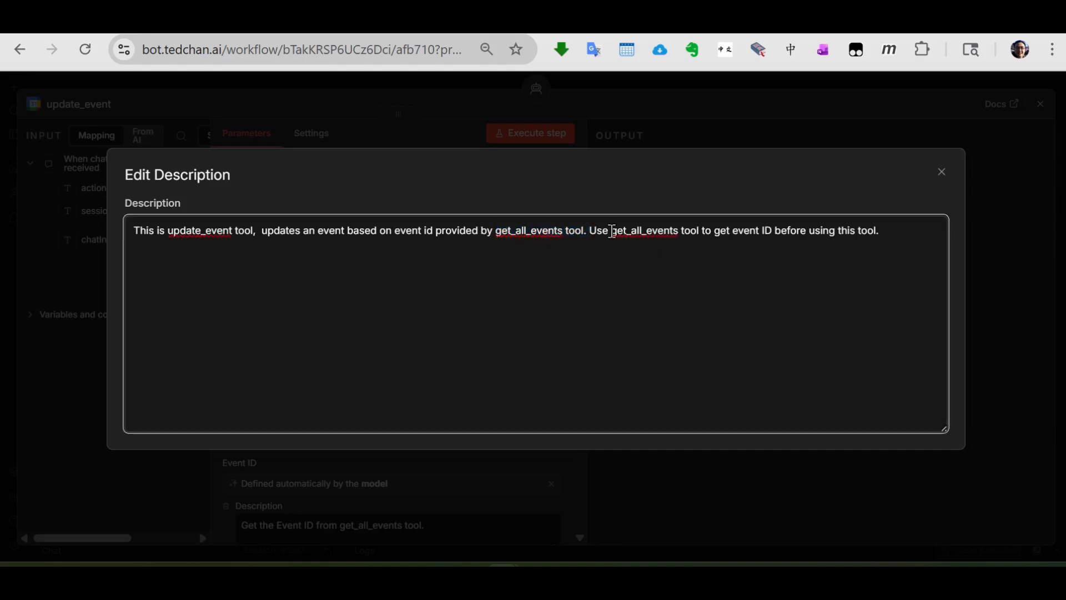
drag(590, 230, 699, 245)
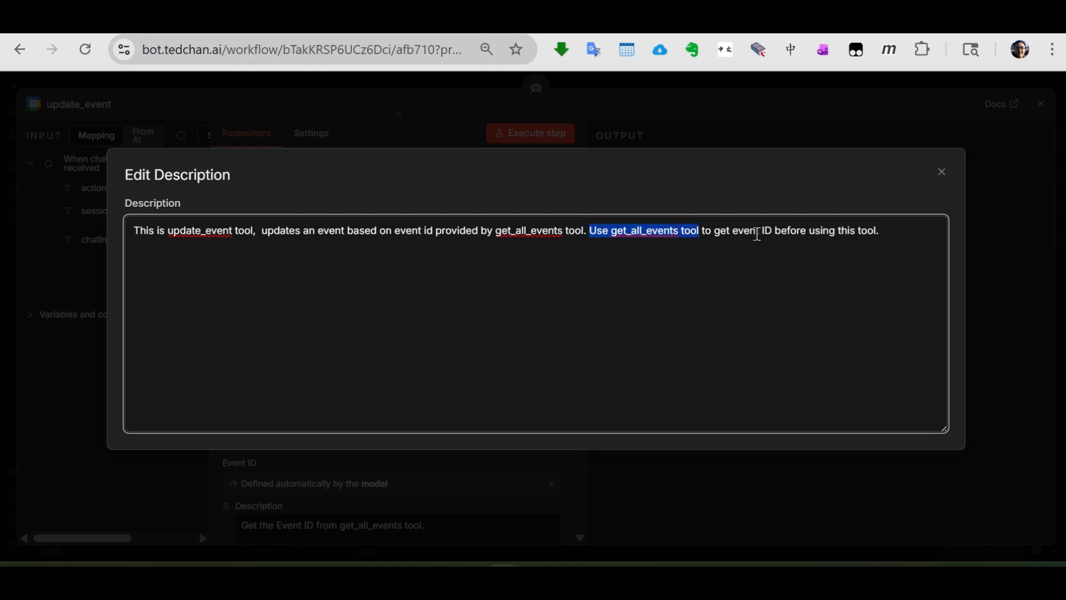
click(941, 172)
- Review the update_event node's resource, operation and calendar, and focus the Event ID description about get_all_events
scroll(541, 313, down, 2)
scroll(479, 299, down, 3)
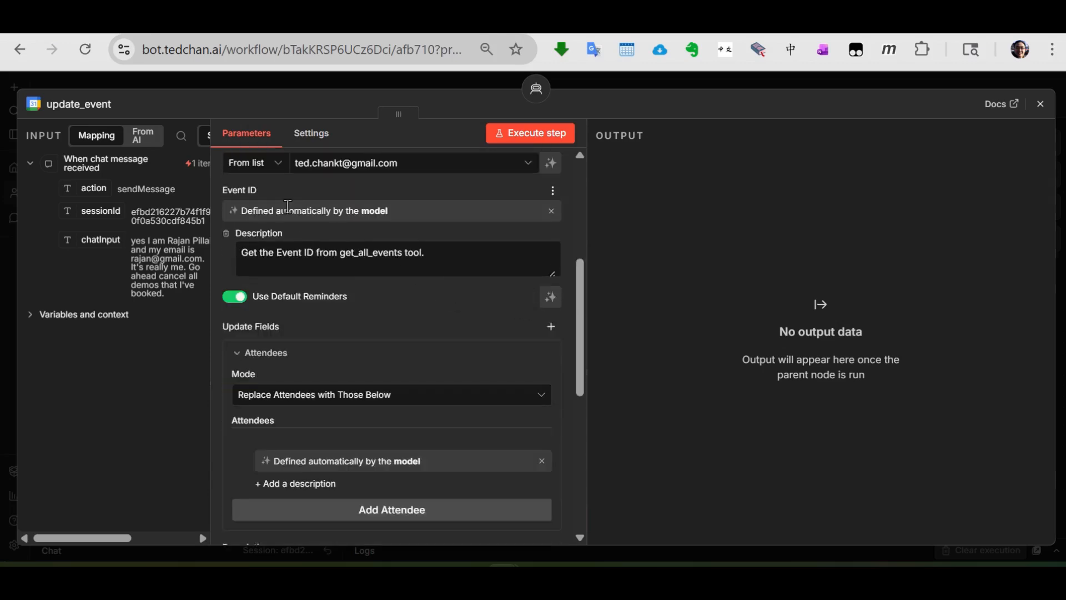
scroll(277, 276, up, 3)
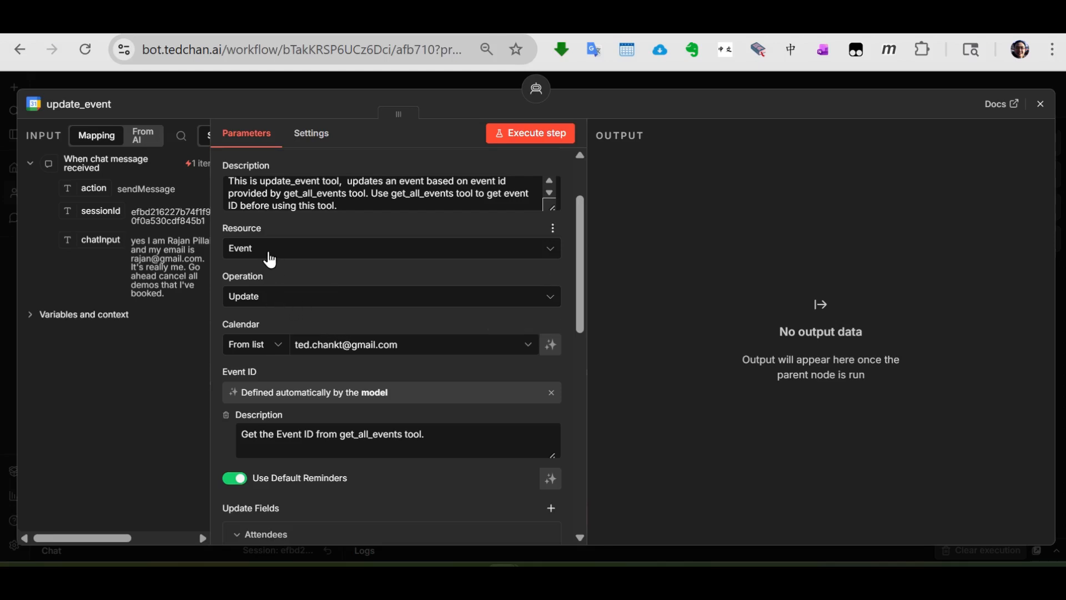
scroll(269, 256, down, 2)
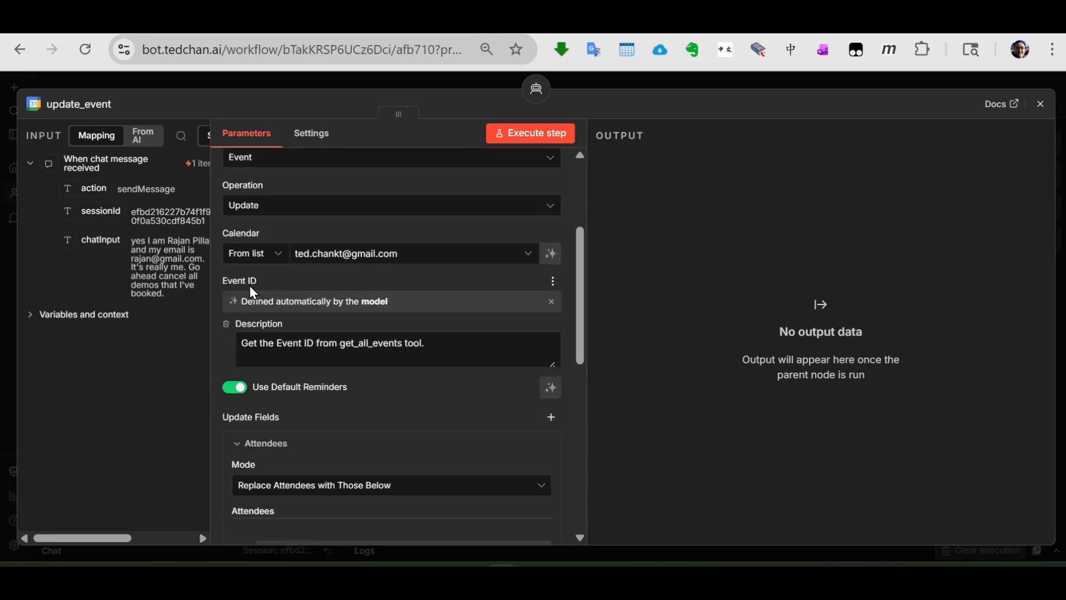
click(271, 347)
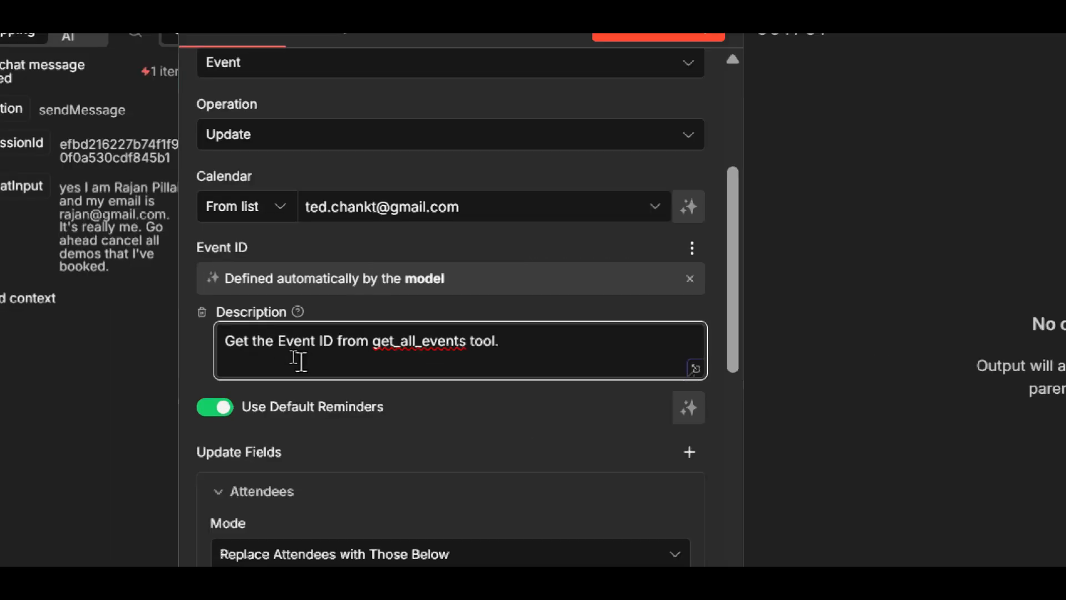
- Review the update_event node's update fields: attendees and their replace mode, description, end, start and summary
scroll(327, 422, down, 5)
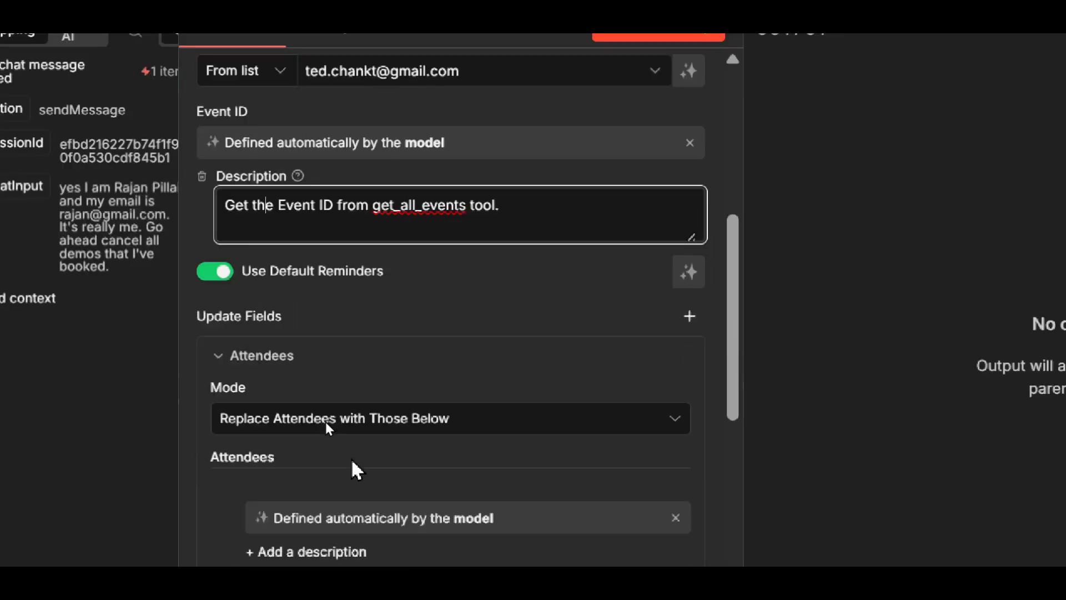
scroll(341, 364, down, 2)
scroll(340, 362, up, 2)
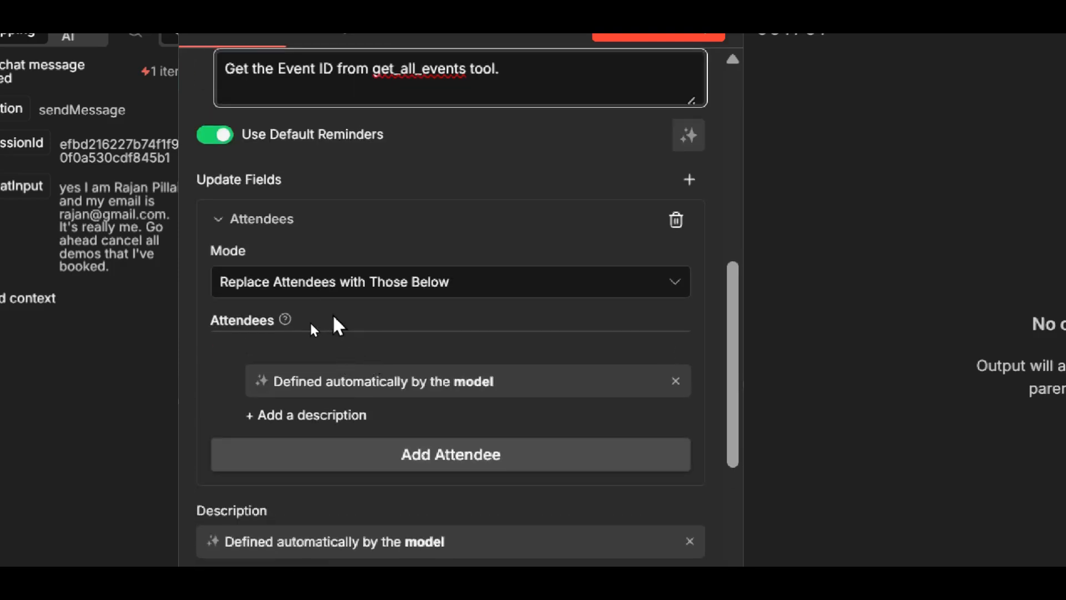
scroll(328, 304, down, 5)
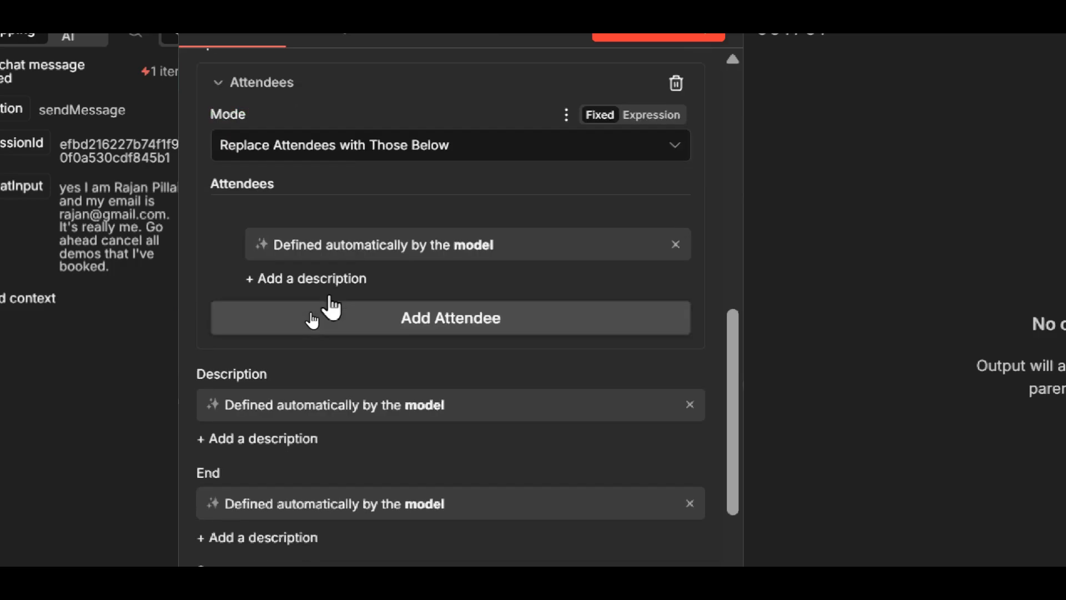
scroll(330, 302, up, 2)
scroll(333, 305, down, 5)
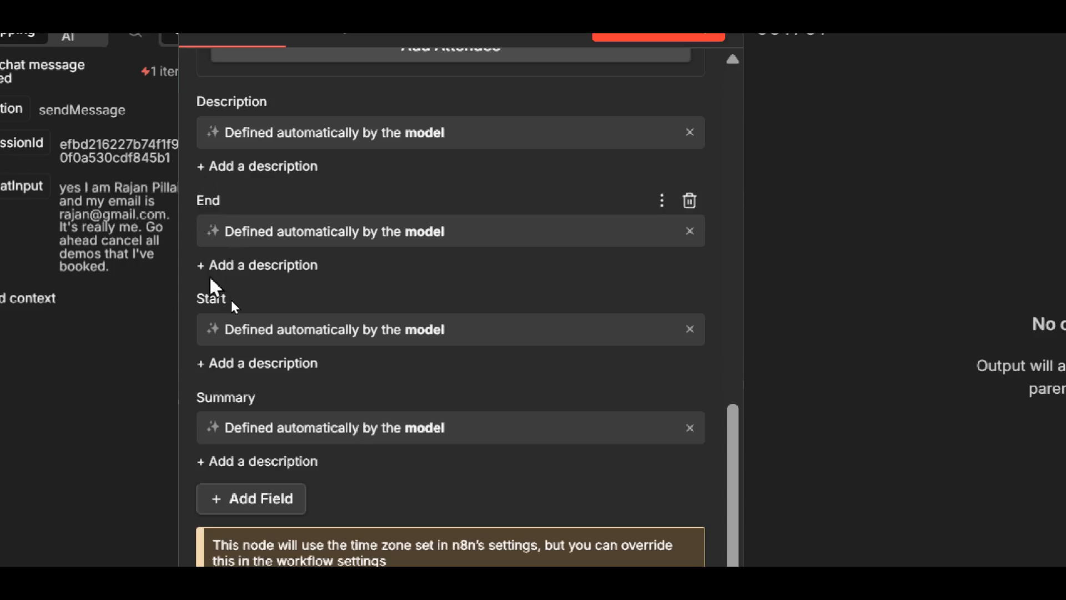
- Close the update_event node, open the cancel_event node and highlight the get_all_events tool reference in its Event ID description
scroll(261, 423, down, 1)
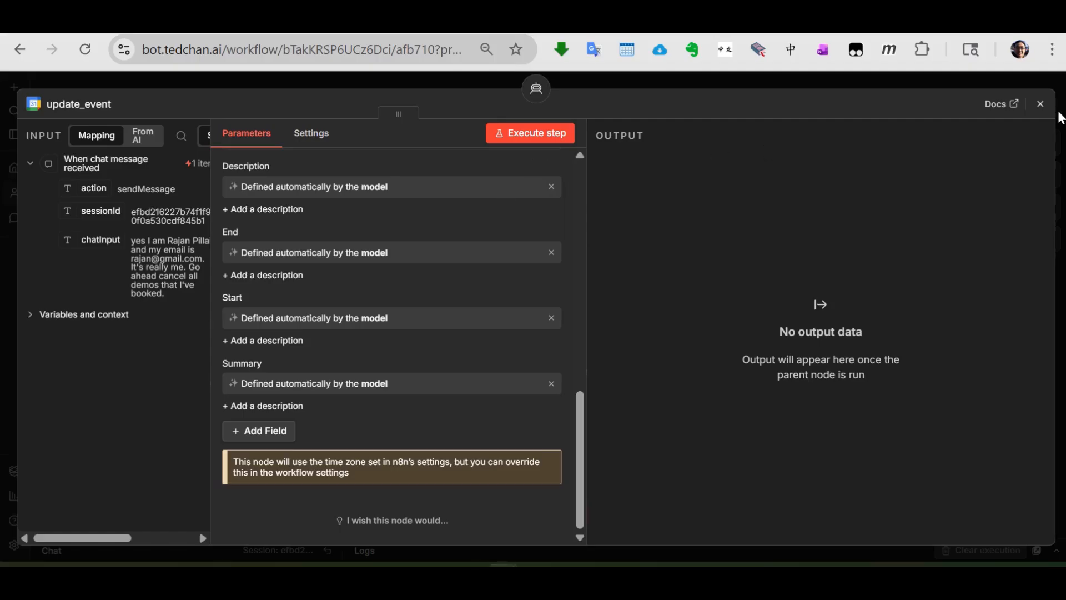
click(1040, 103)
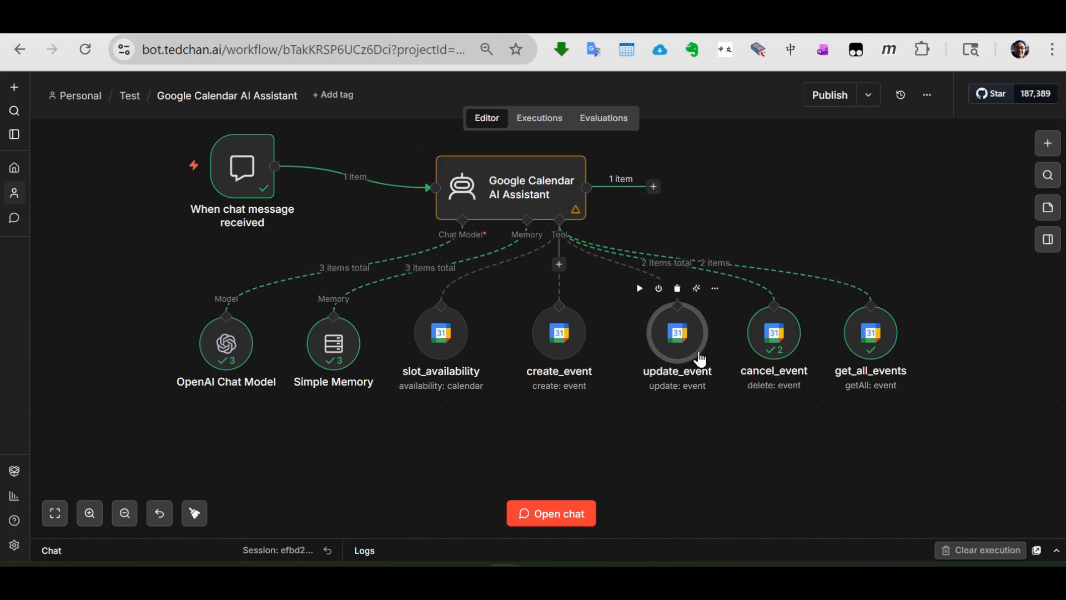
double_click(772, 351)
scroll(305, 389, down, 2)
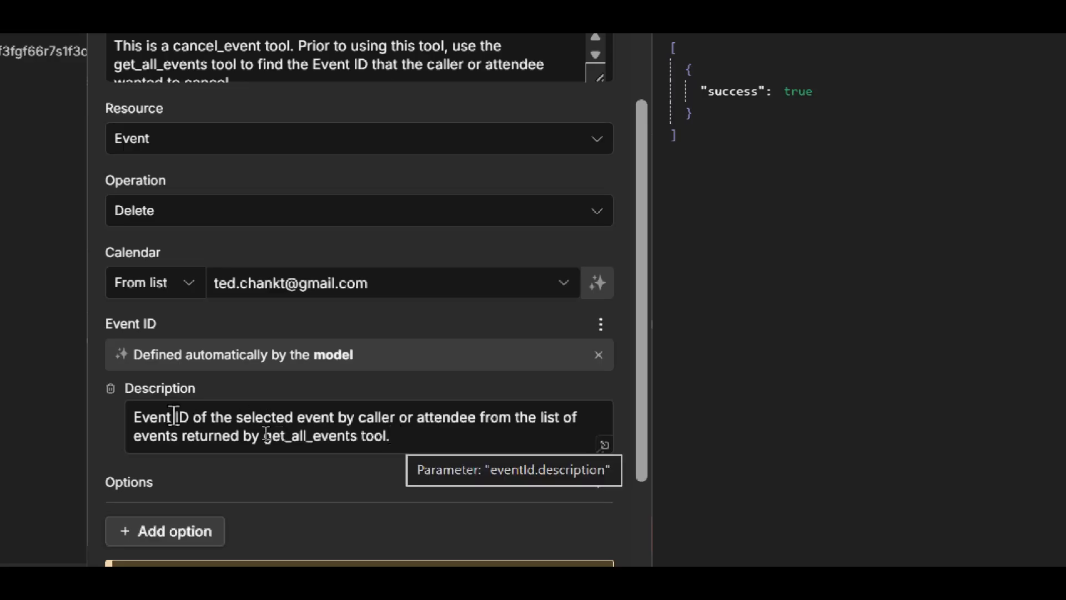
click(265, 436)
drag(265, 436, 389, 438)
- Read the cancel_event node's full tool description in an enlarged editor, then close the editor and the node
scroll(508, 400, up, 2)
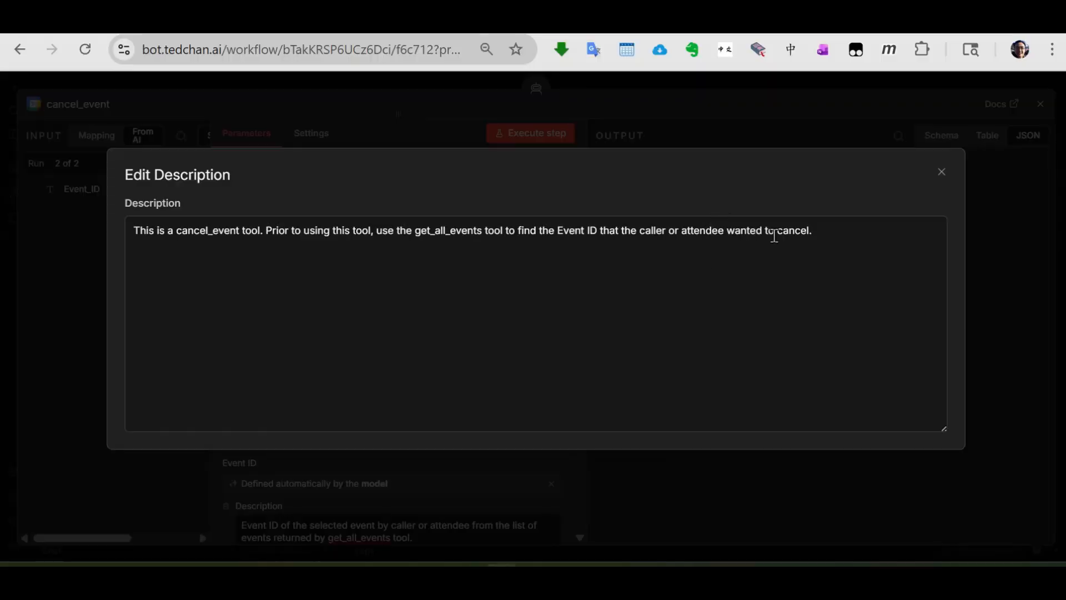
click(943, 175)
click(1039, 103)
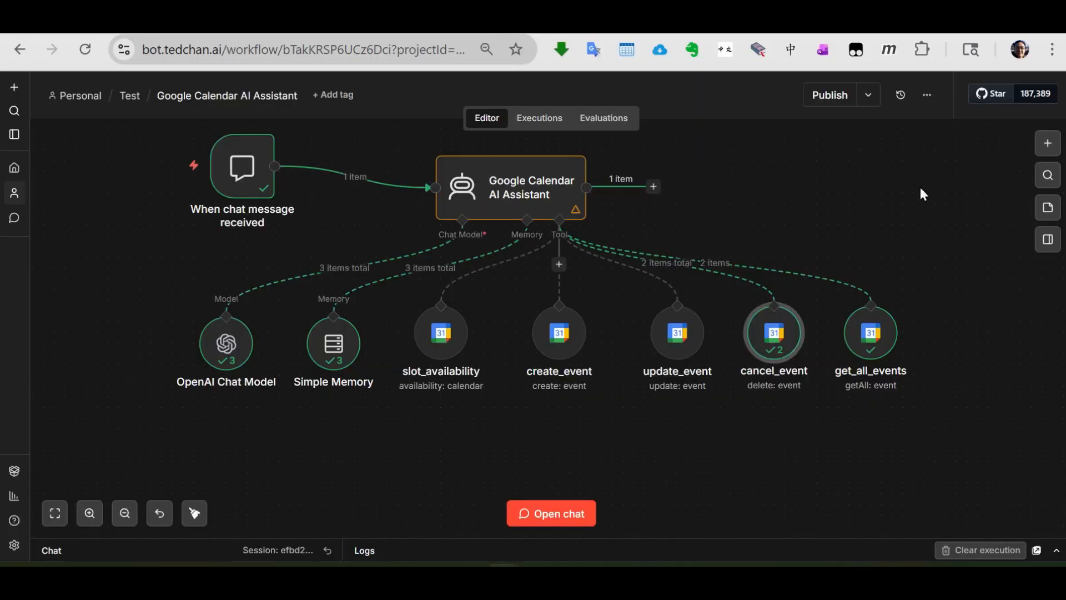
- Open the get_all_events node, read its full tool description in an enlarged editor and close that editor
double_click(870, 344)
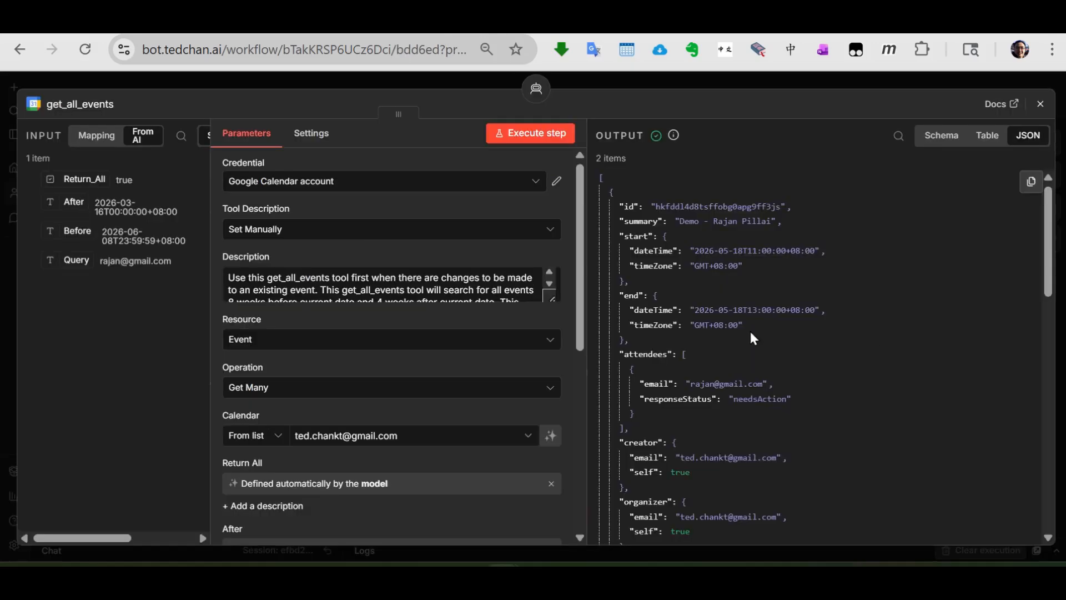
click(555, 299)
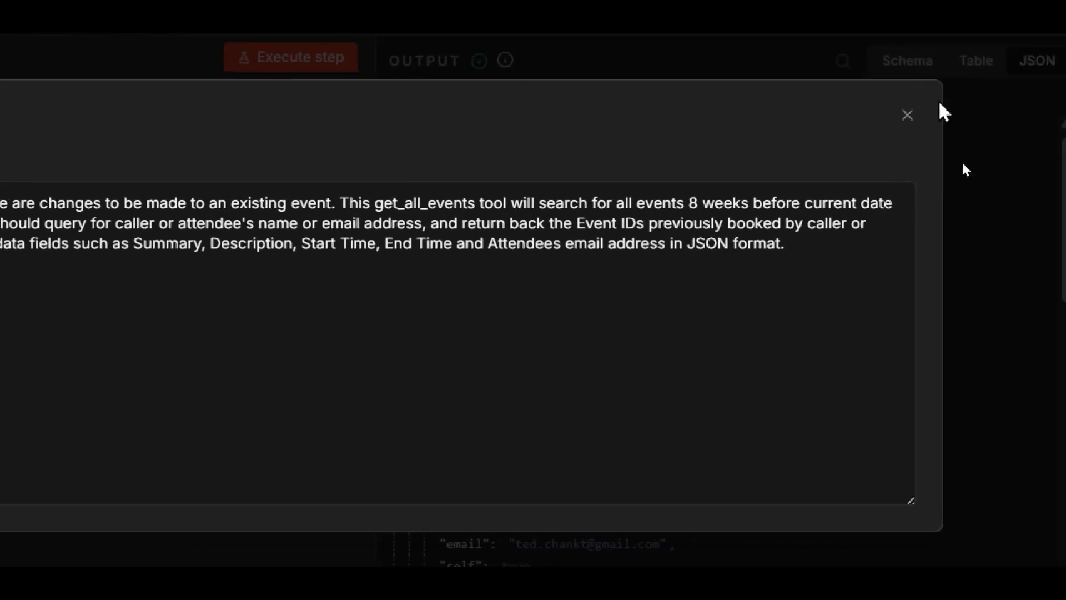
click(907, 115)
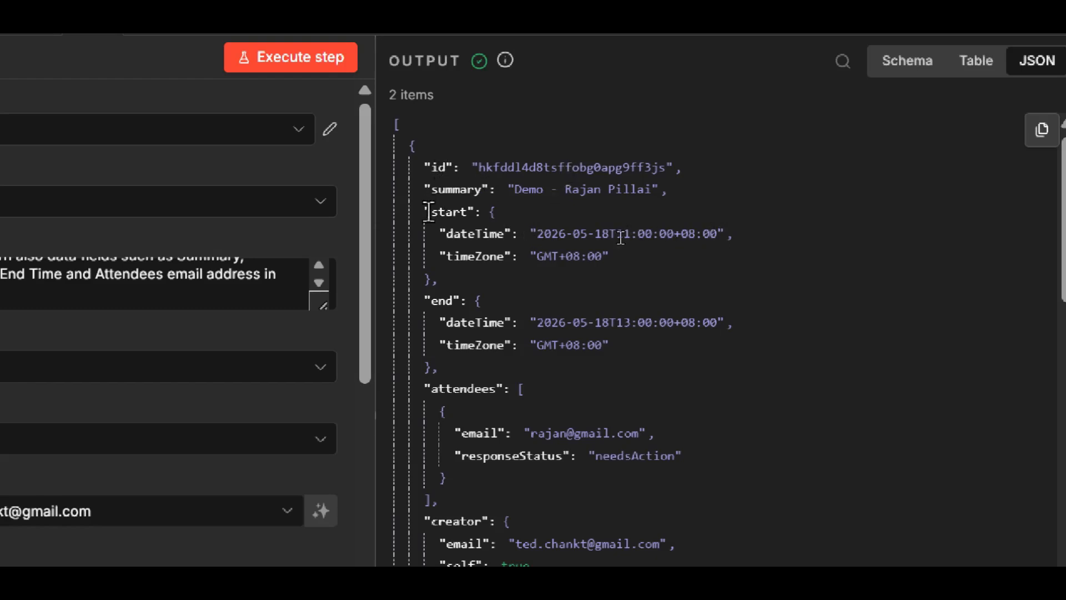
- Review the get_all_events node's resource and calendar, and view the available operations while keeping Get Many
scroll(491, 312, down, 3)
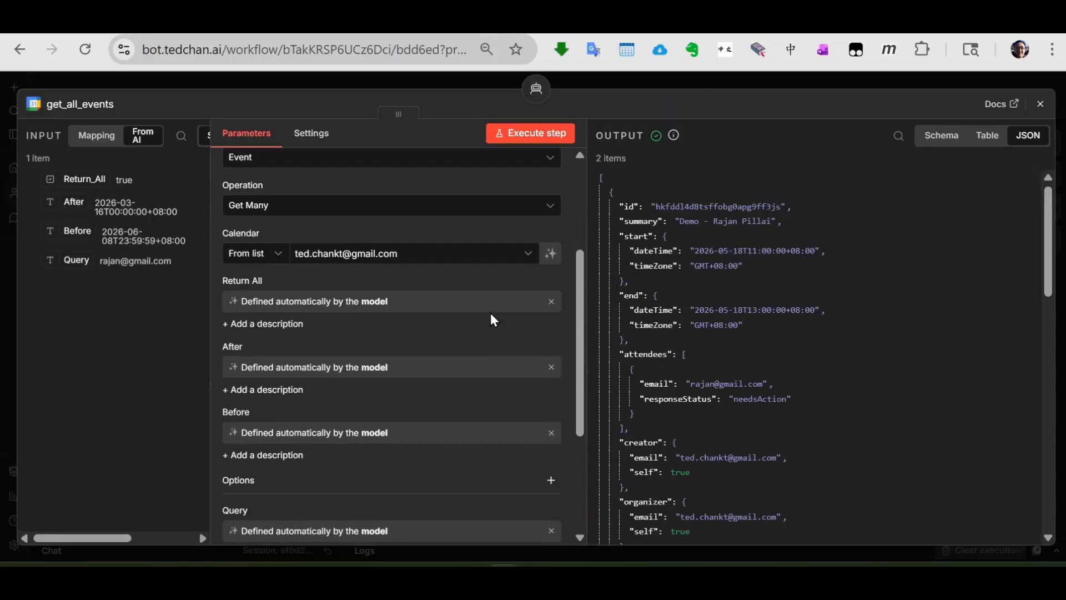
scroll(333, 261, up, 2)
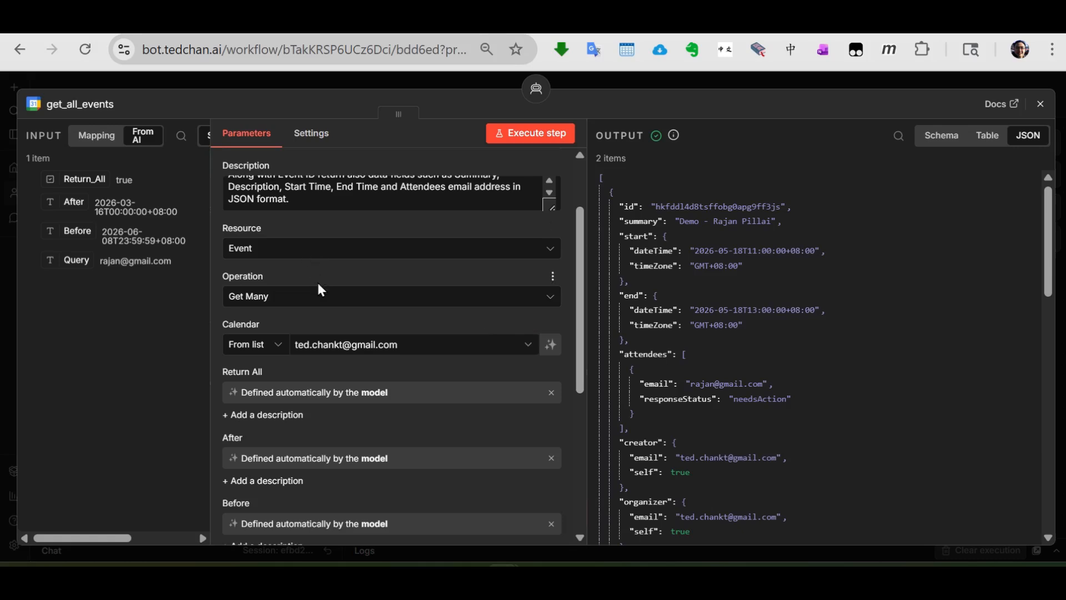
click(317, 302)
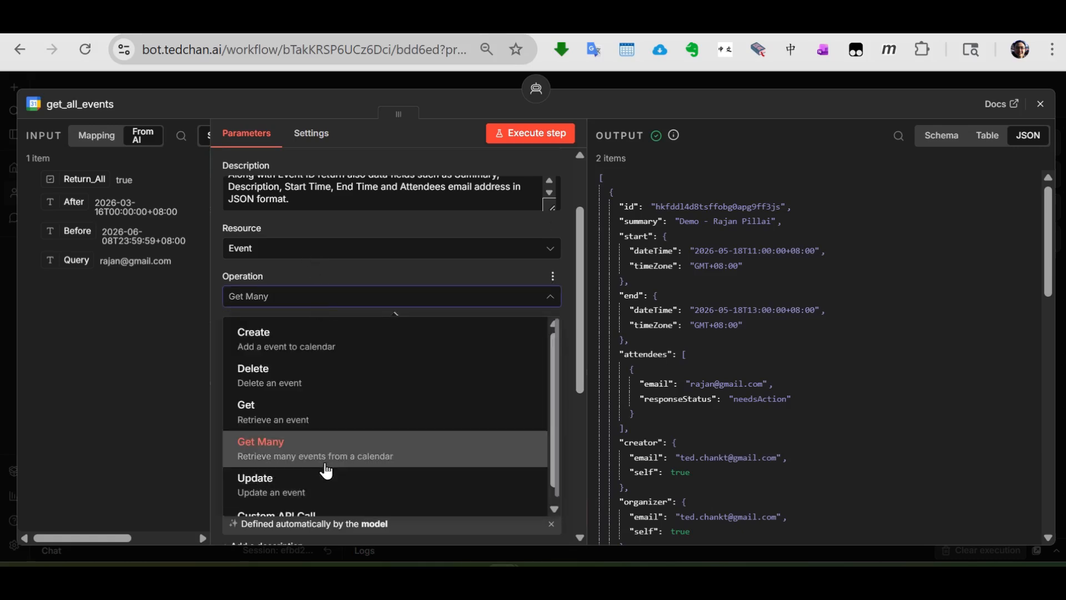
click(326, 288)
scroll(325, 273, down, 3)
scroll(314, 268, up, 2)
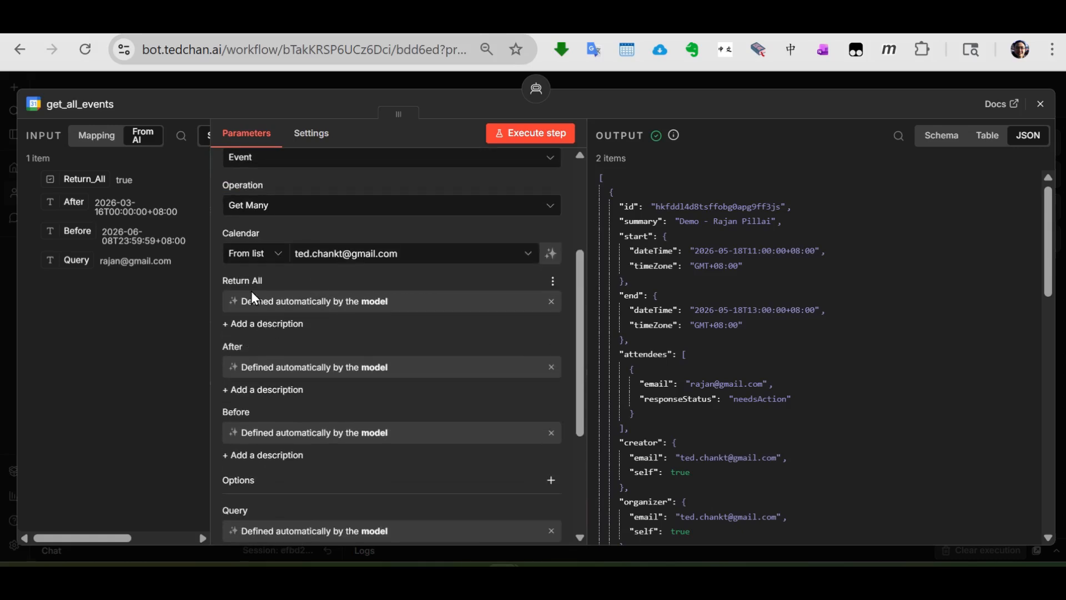
- Review the get_all_events node's Return All, After, Before, Query and Timezone parameters
scroll(300, 313, down, 2)
scroll(302, 321, up, 2)
scroll(322, 367, down, 3)
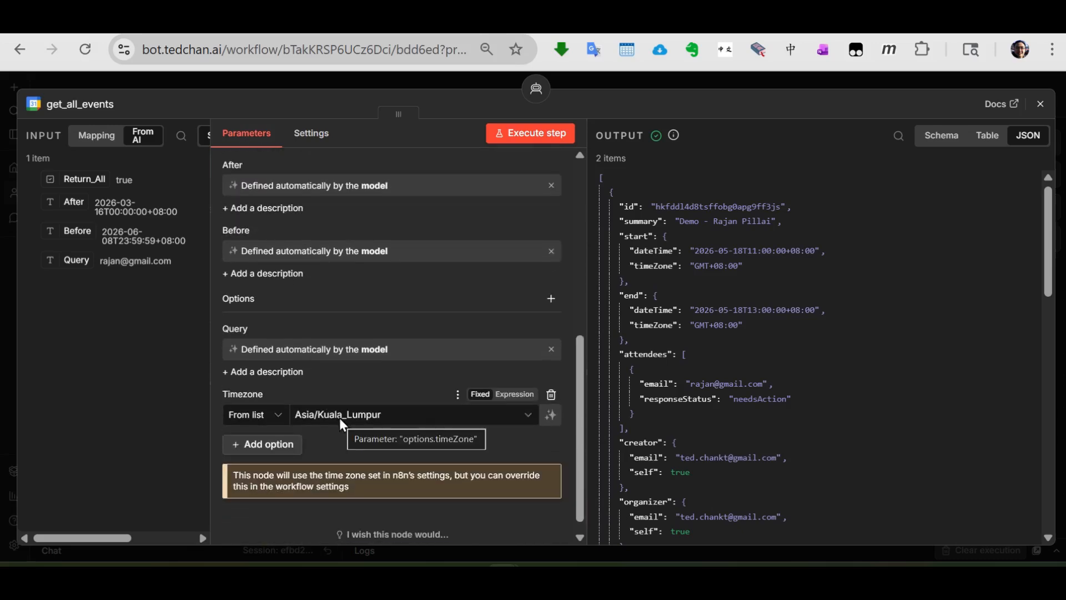
scroll(366, 461, down, 1)
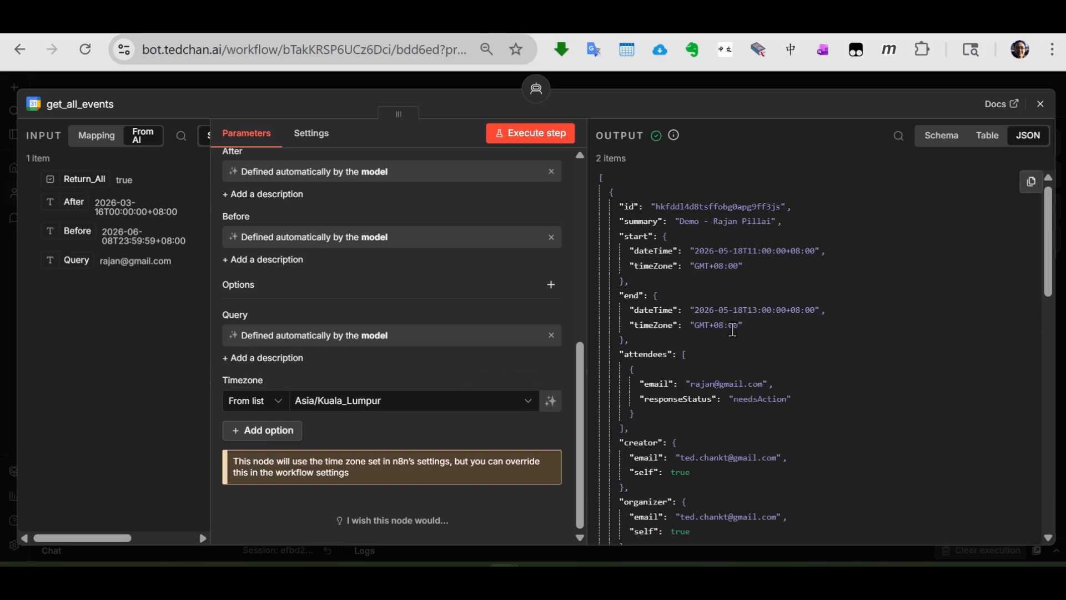
- Examine the event data in the get_all_events node's JSON output, then close the node
scroll(724, 329, down, 6)
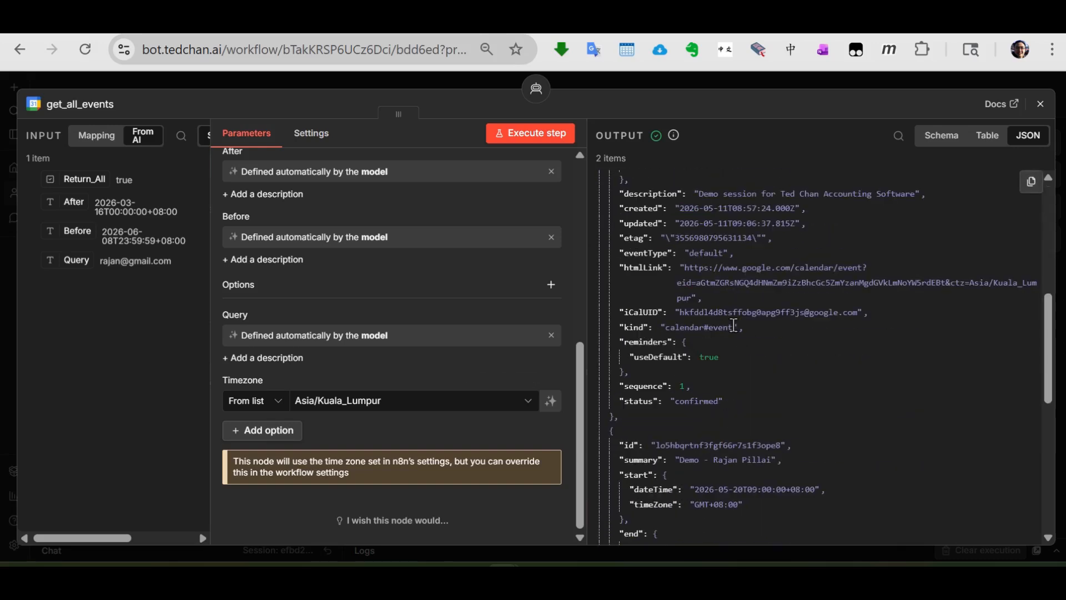
click(1040, 104)
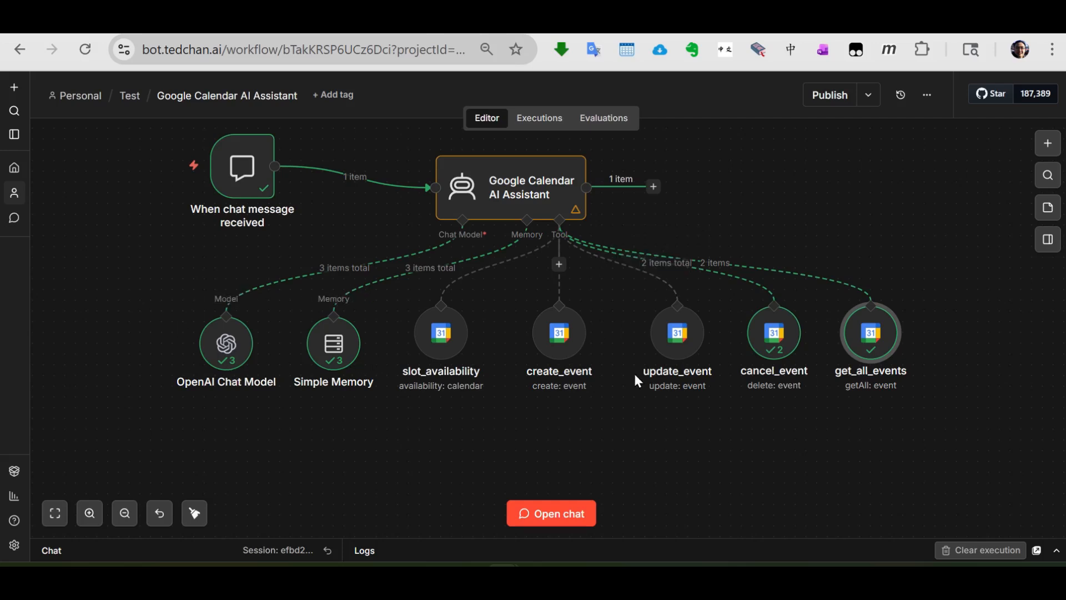
mouse_move(670, 327)
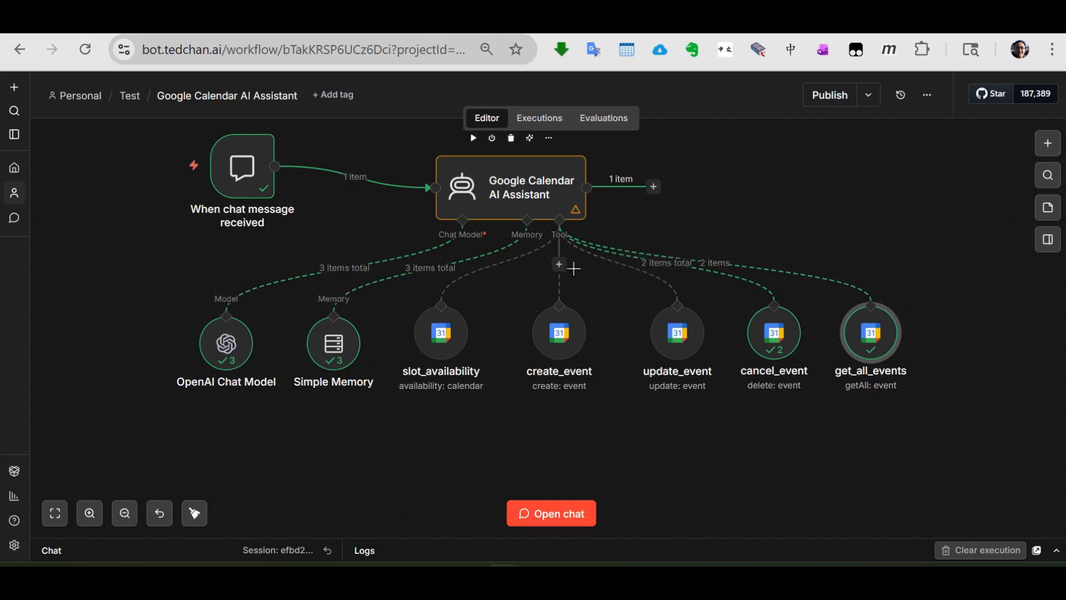